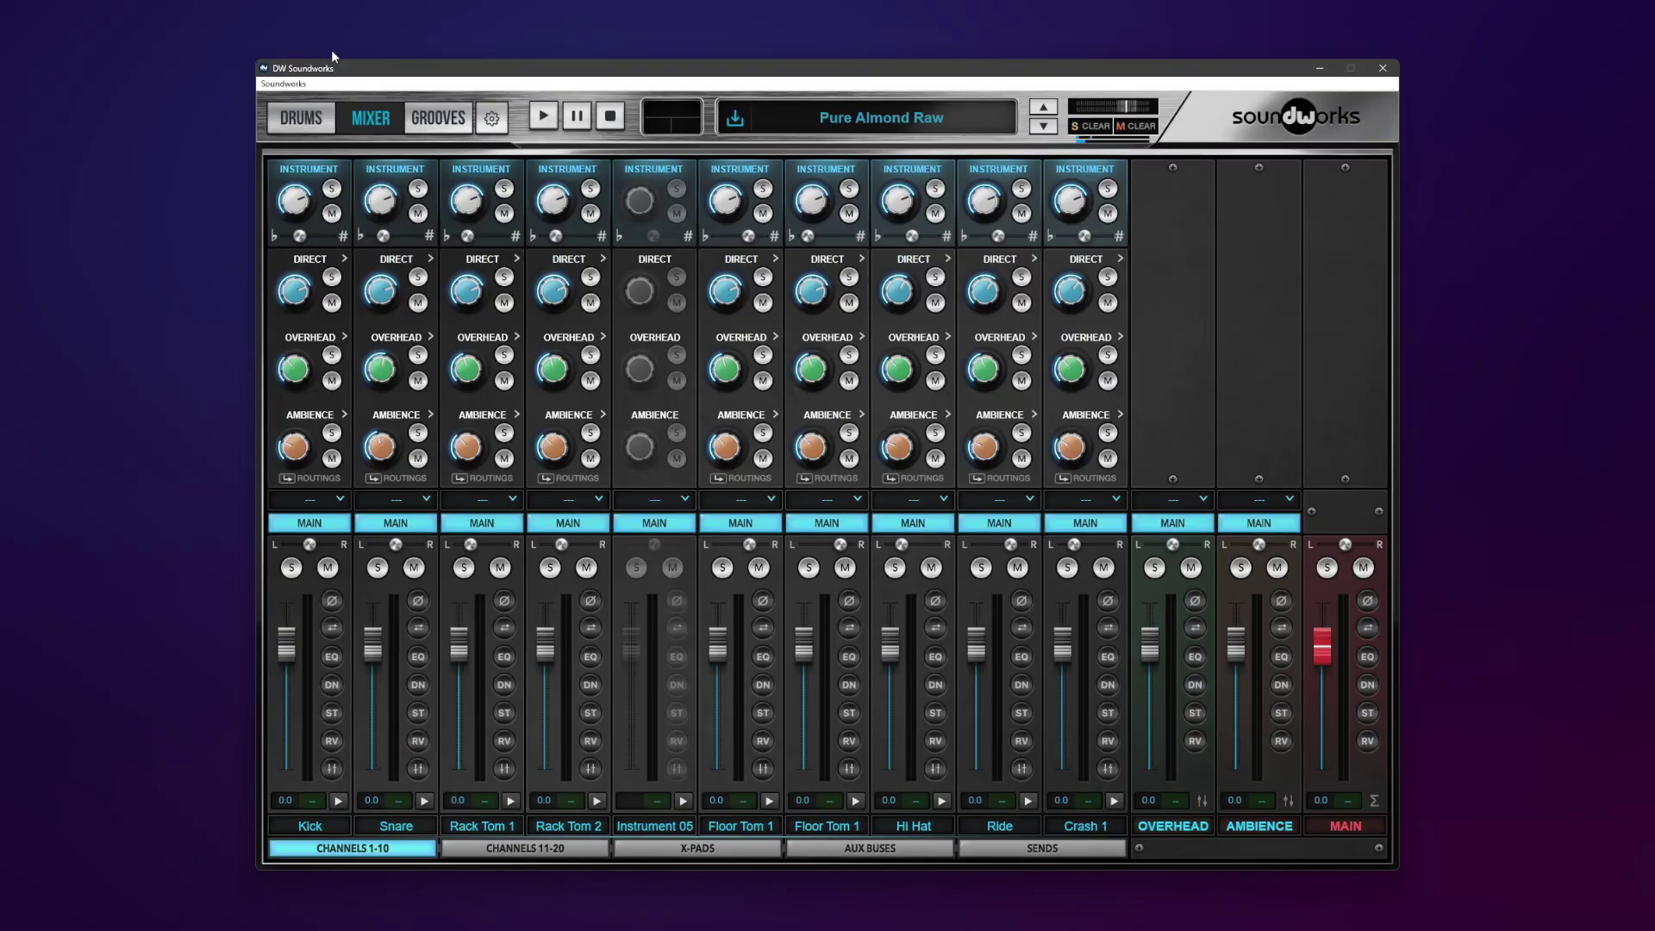
Preview the Snare, soloing the instrument and then the mixer channel, then unsolo it.
mouse_move(390, 205)
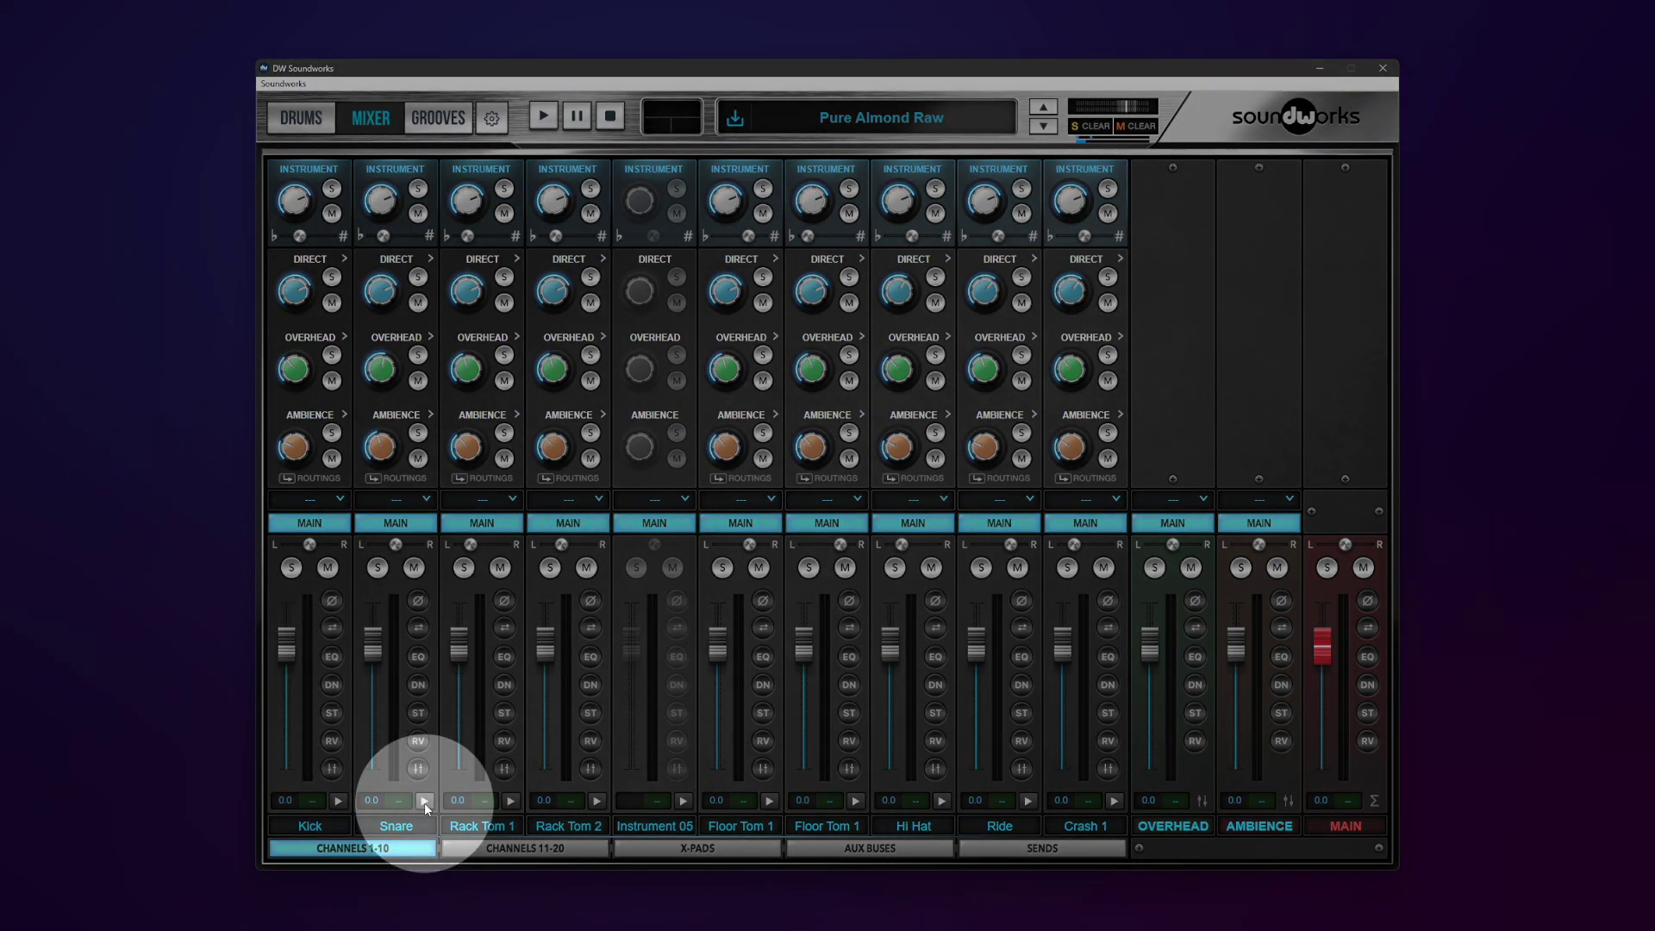
left_click(424, 801)
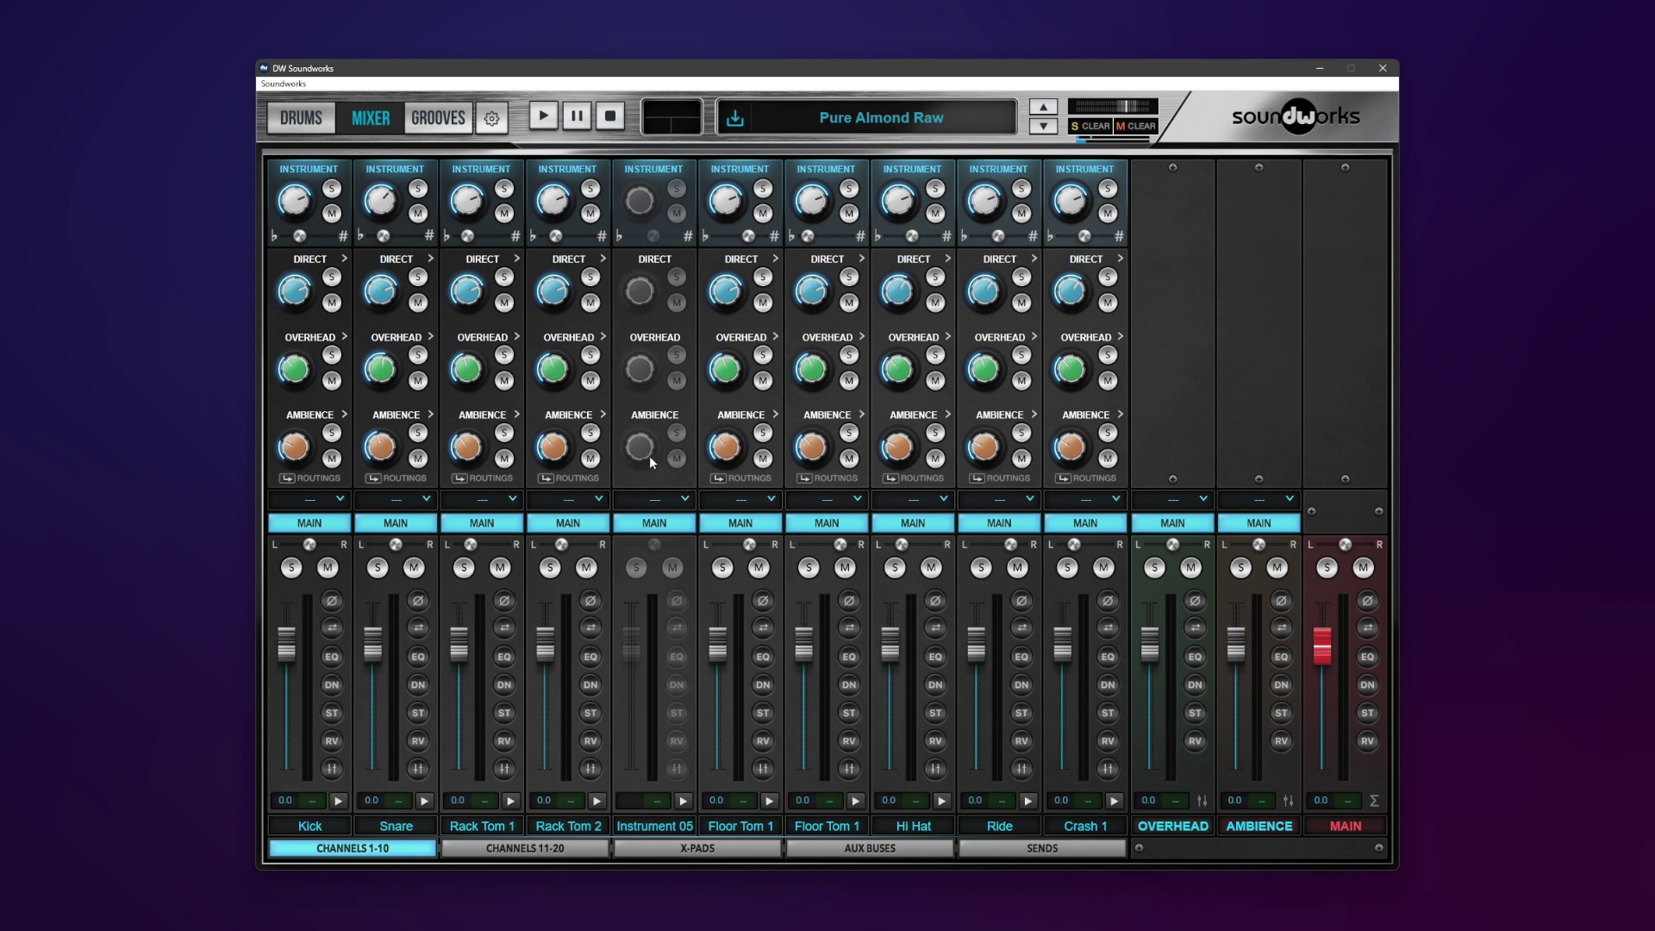
left_click(431, 803)
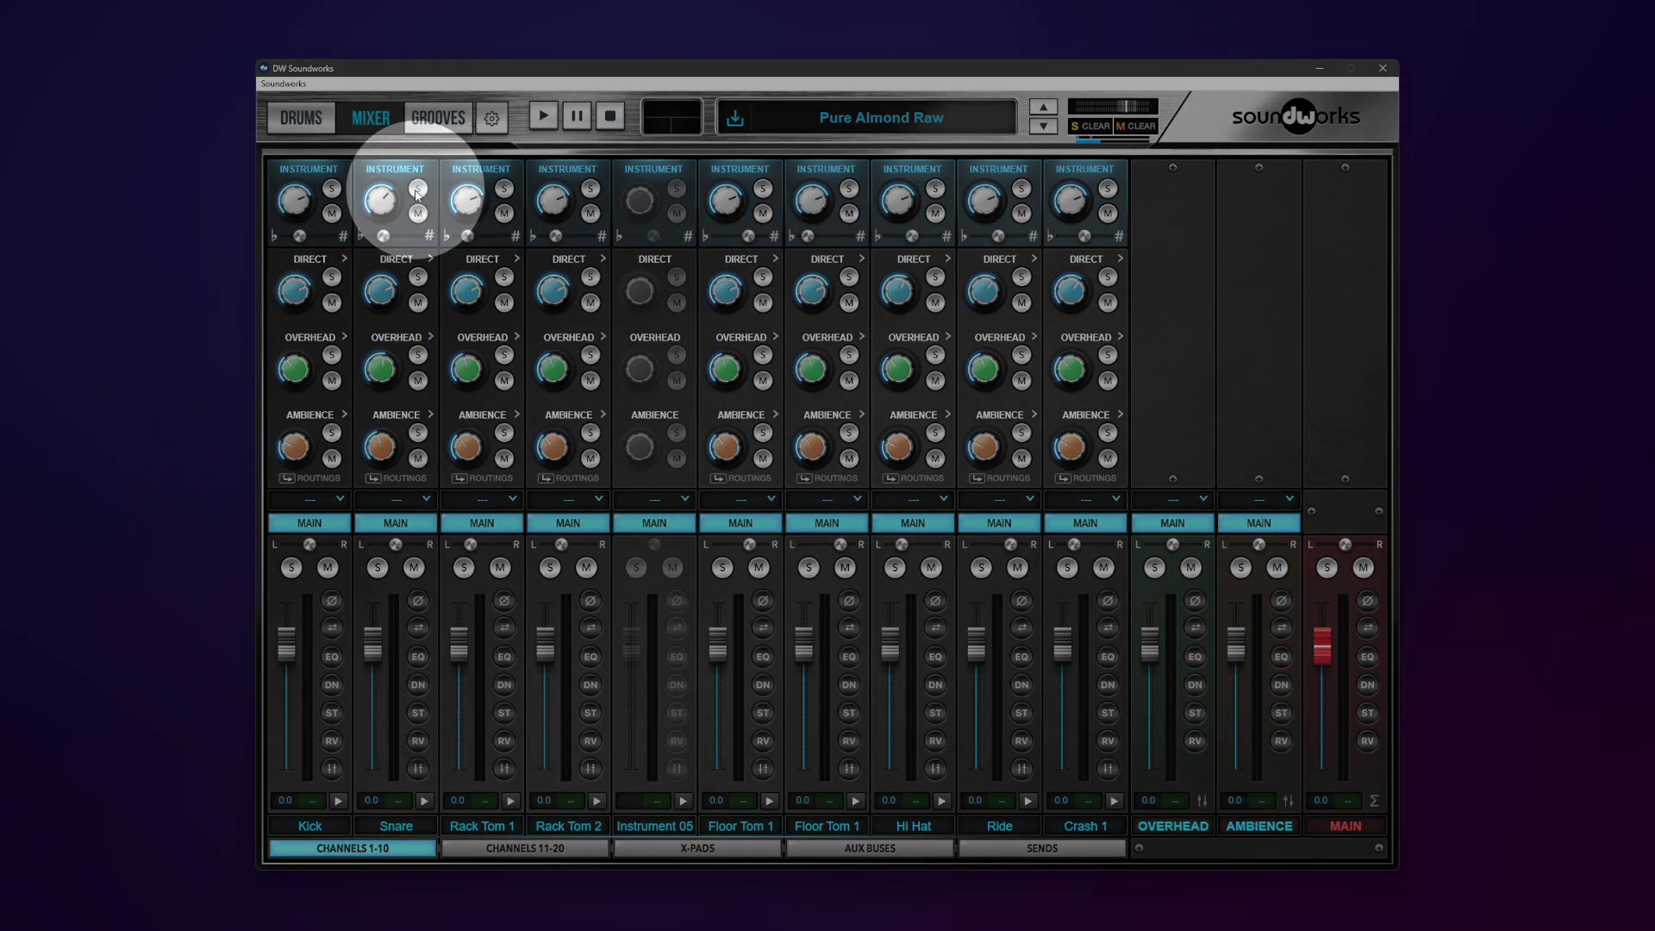
left_click(418, 189)
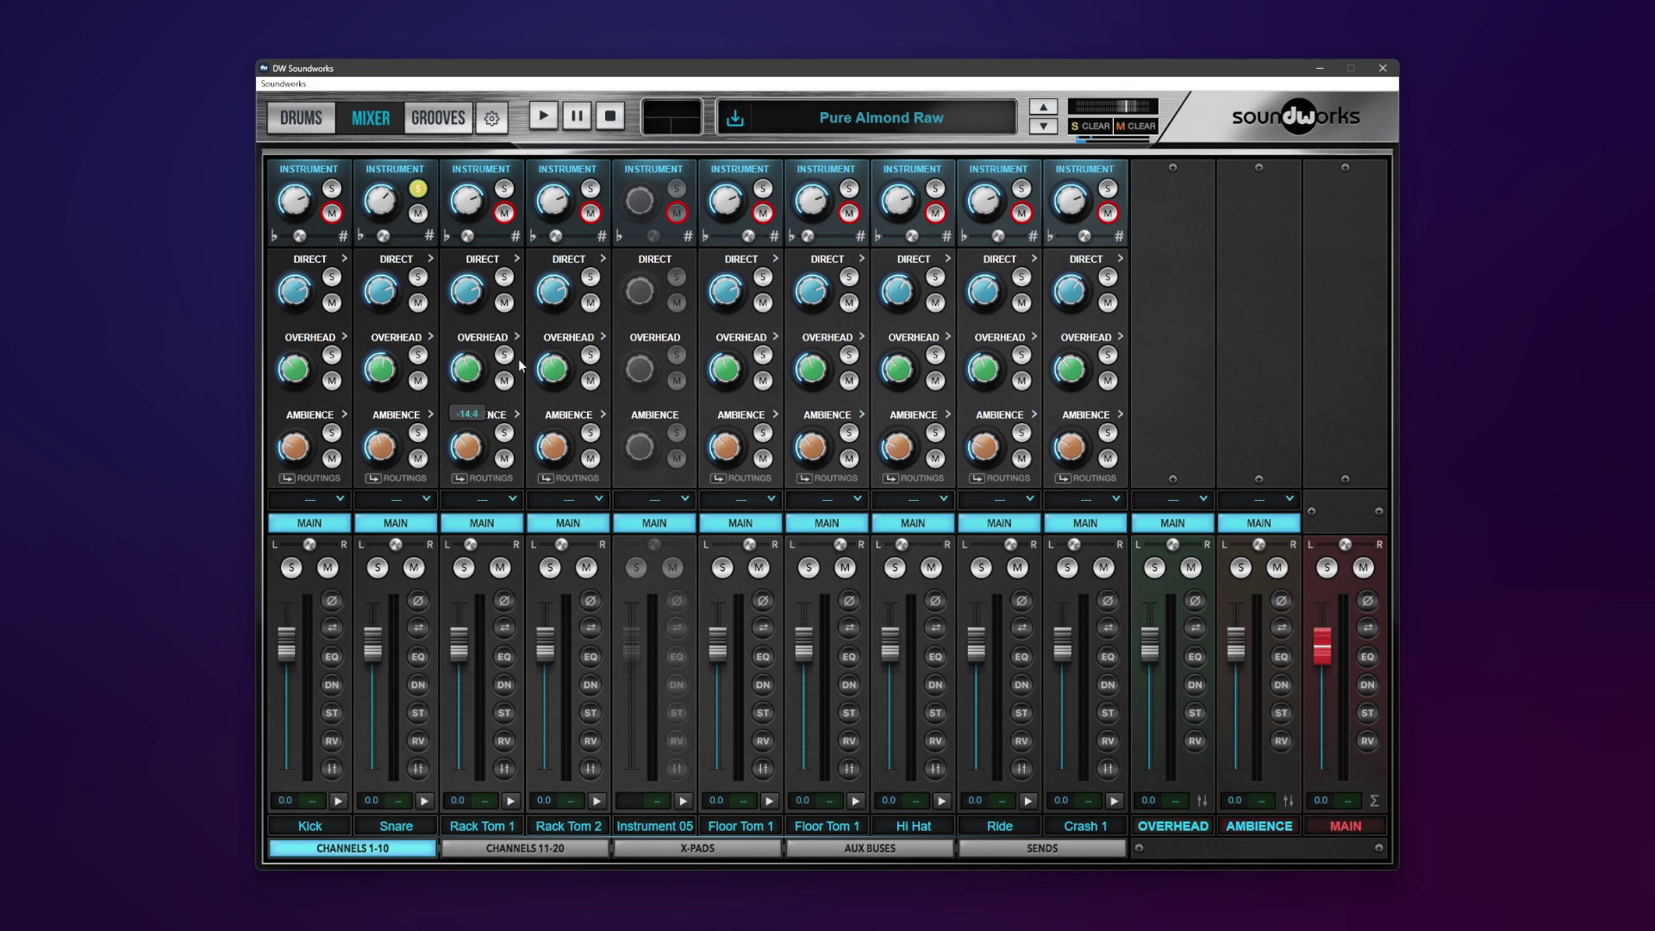
left_click(423, 802)
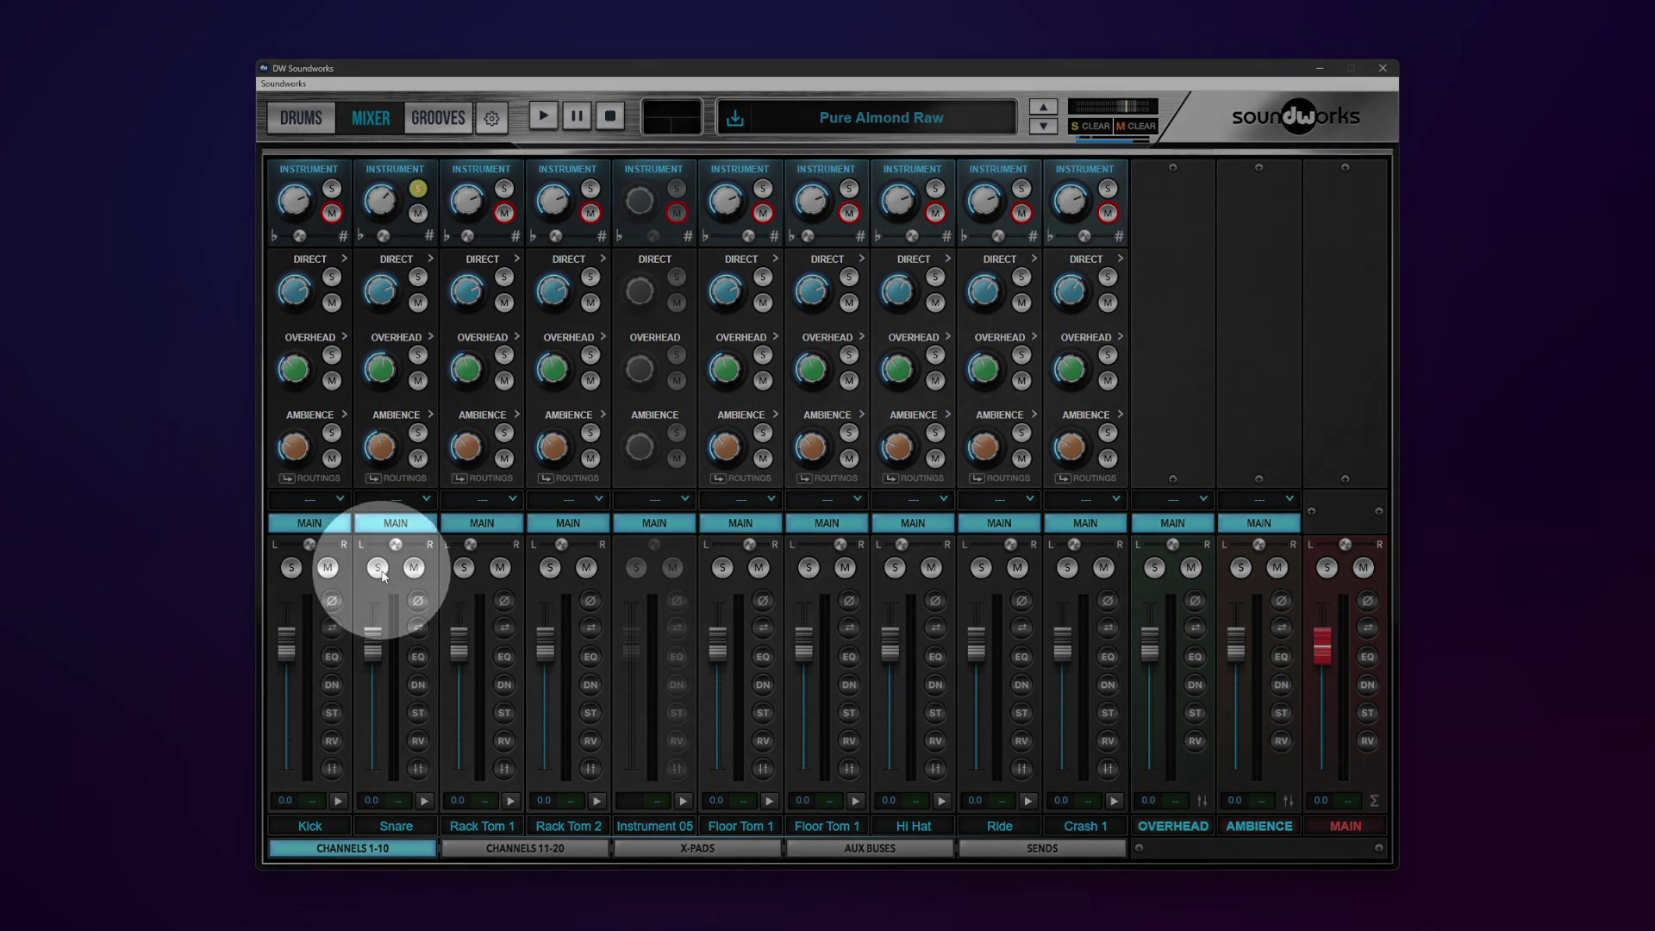
left_click(379, 569)
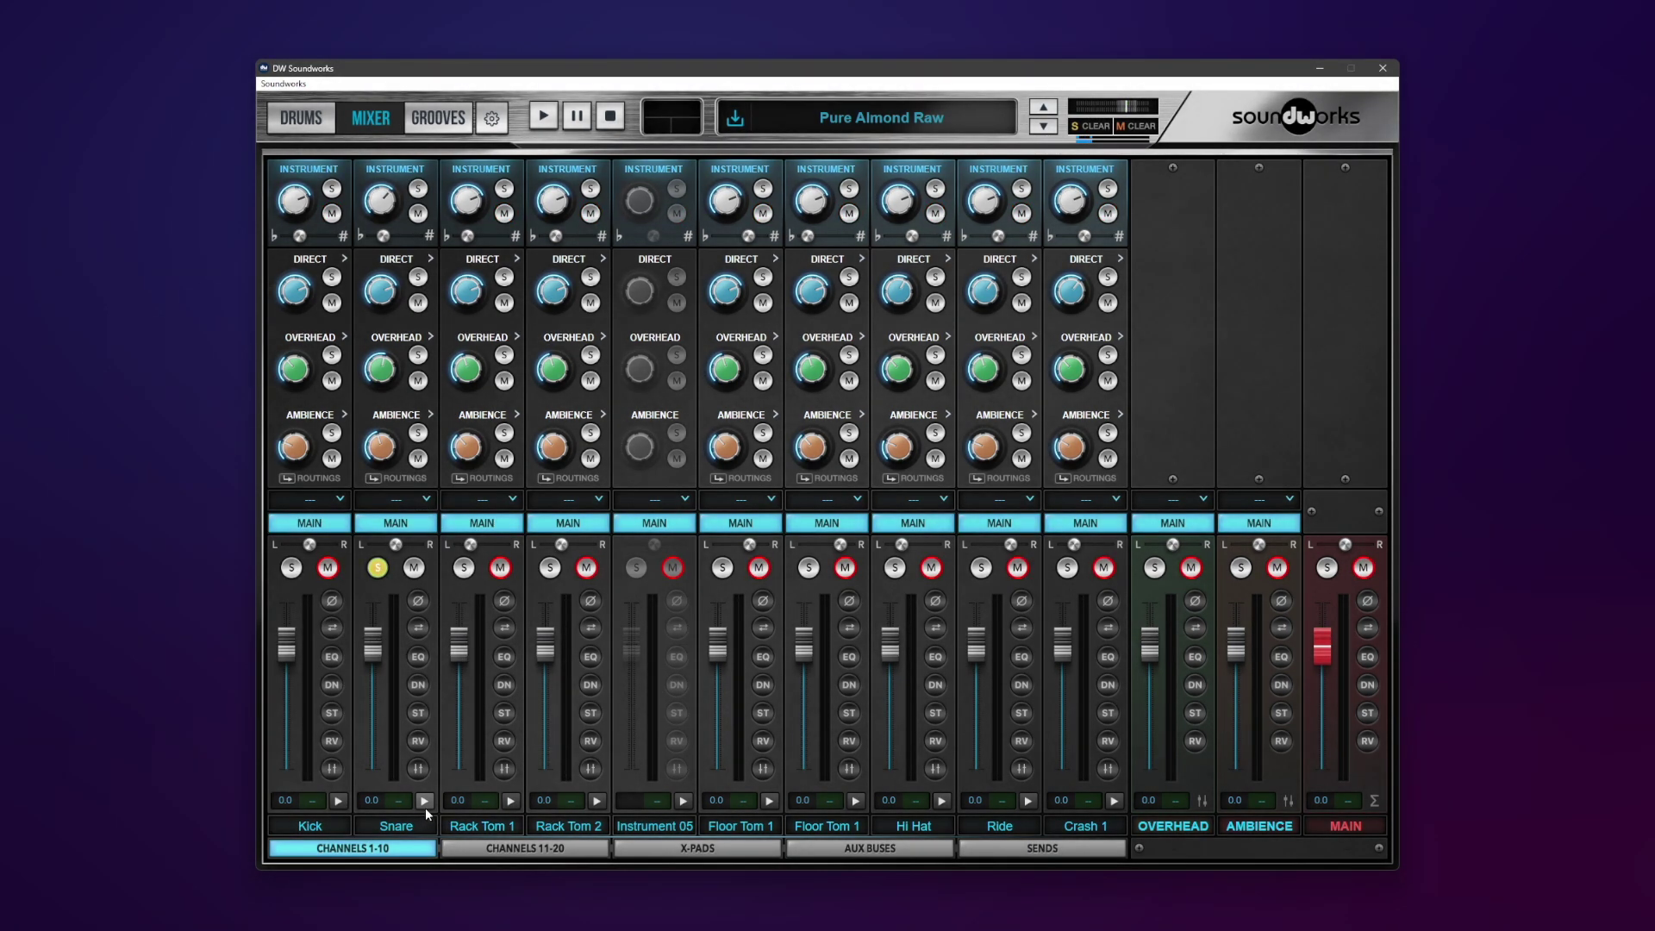
left_click(425, 803)
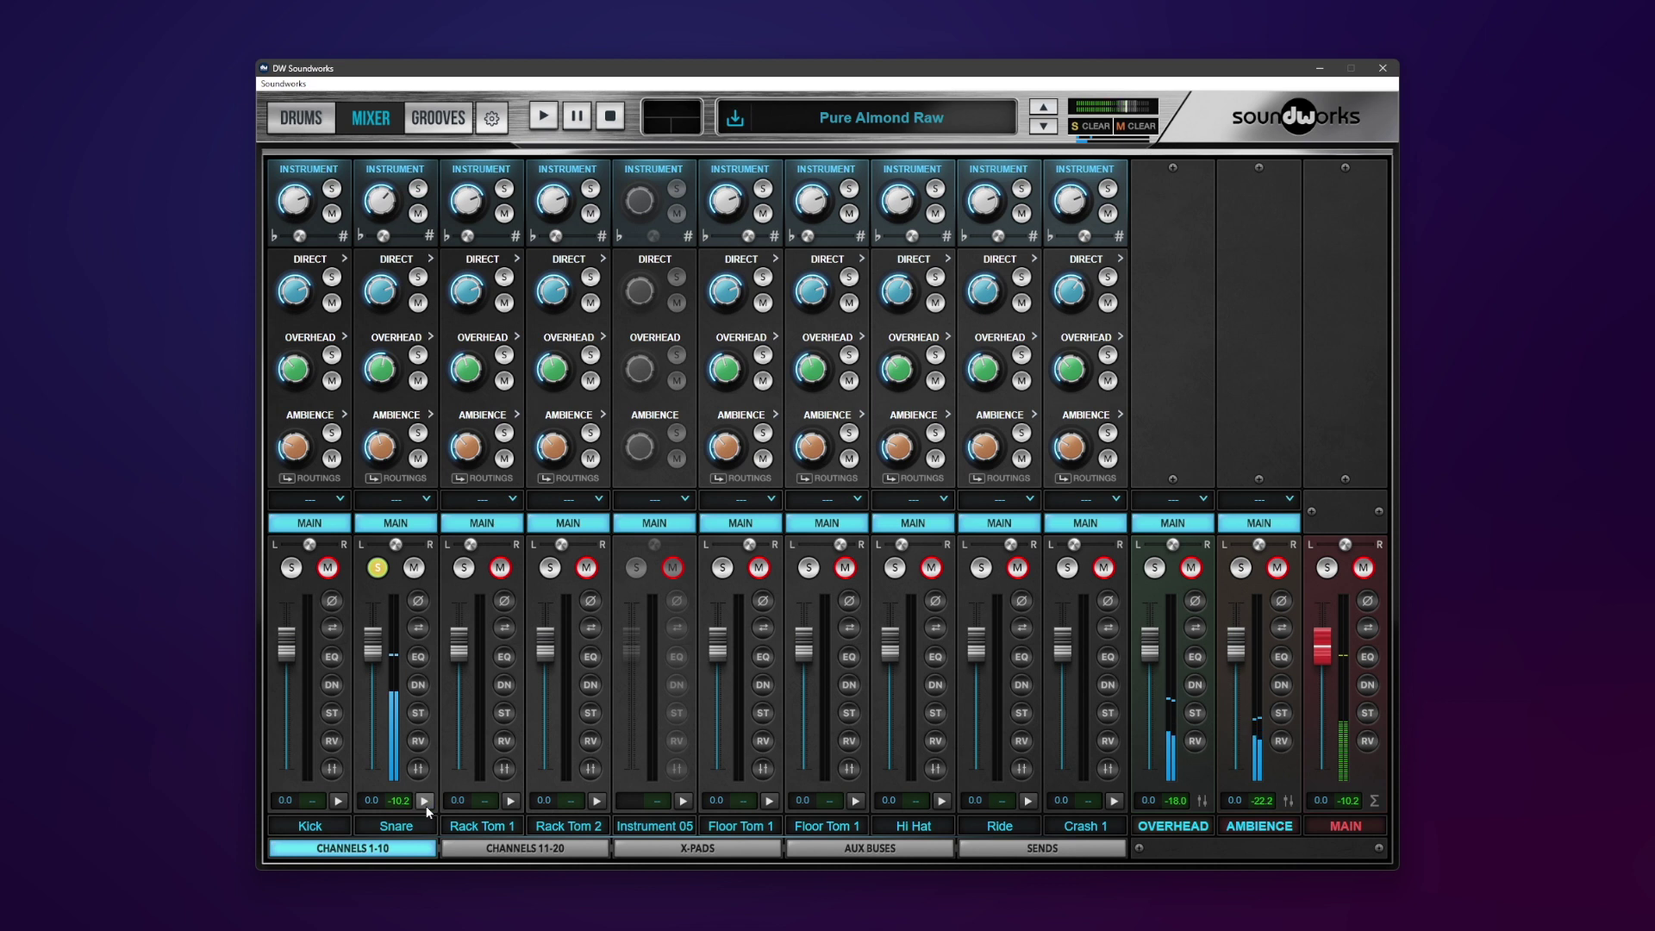
left_click(378, 568)
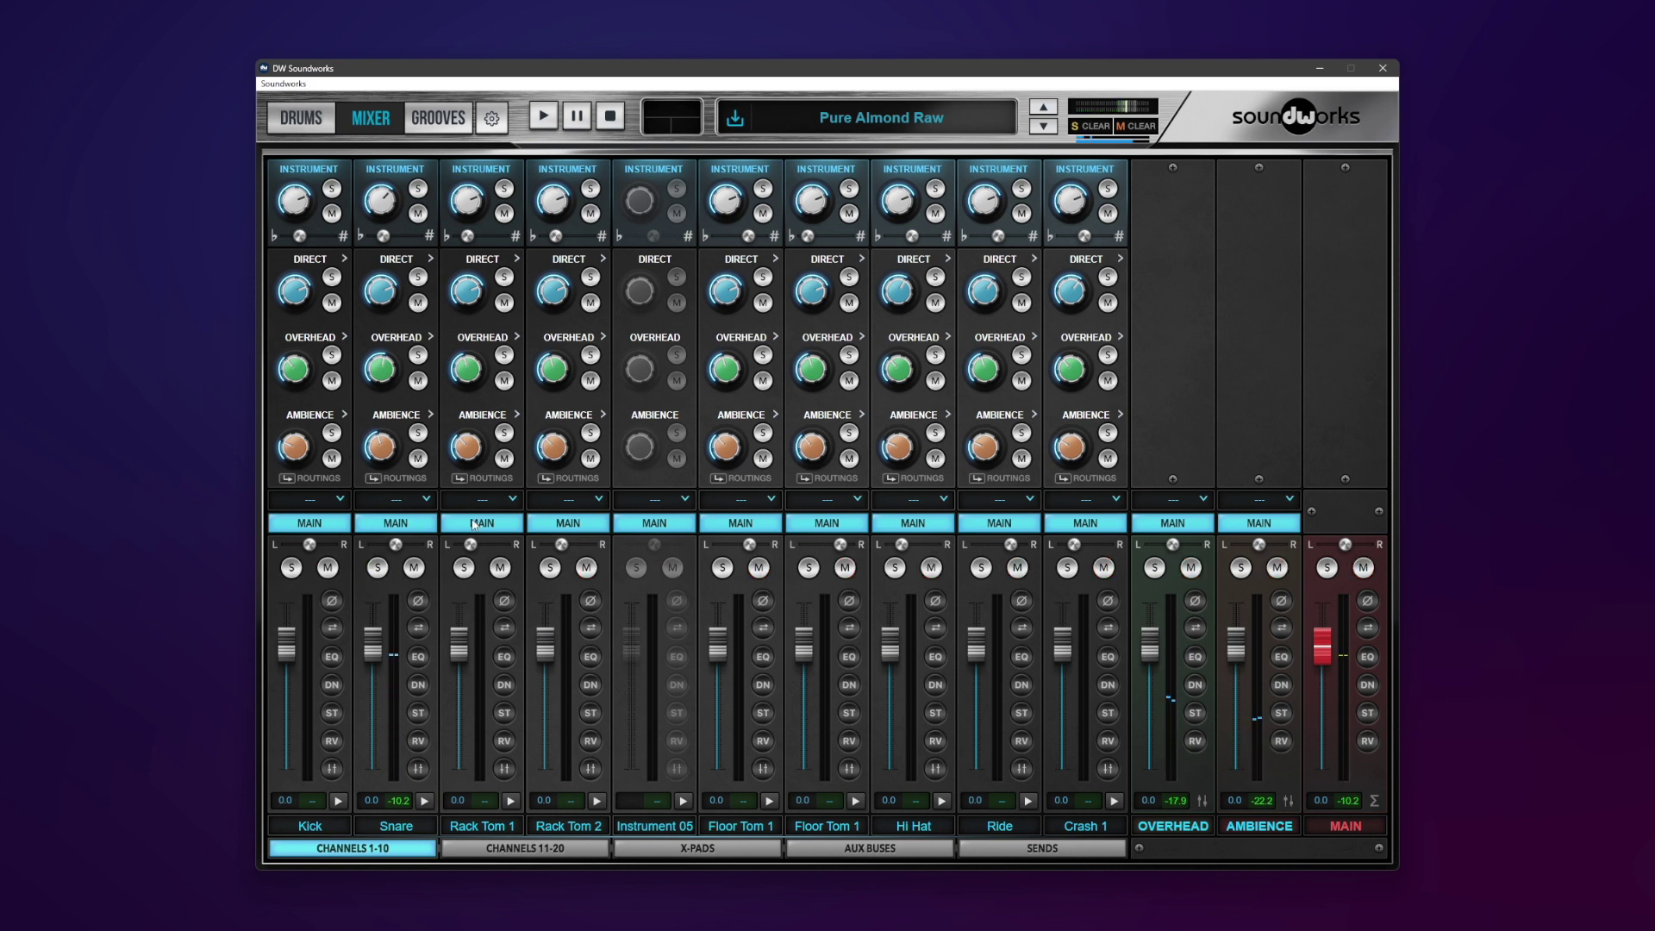
Browse the Snare's direct, overhead and ambience mic panels, then return to the normal strip.
left_click(429, 260)
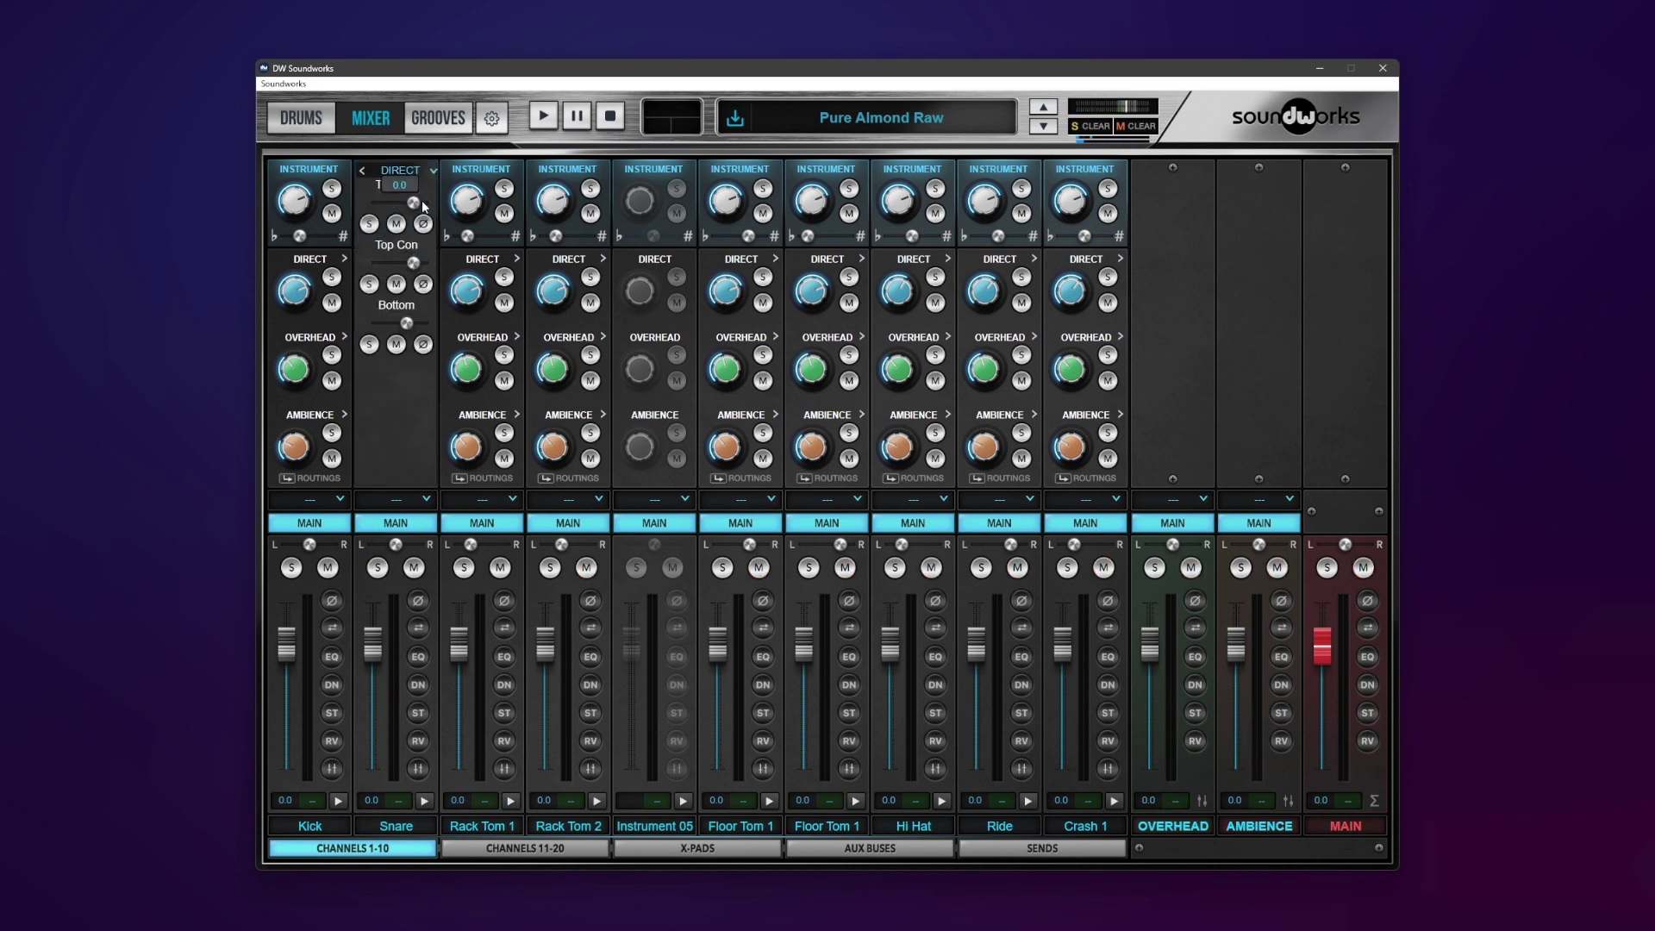
left_click(433, 171)
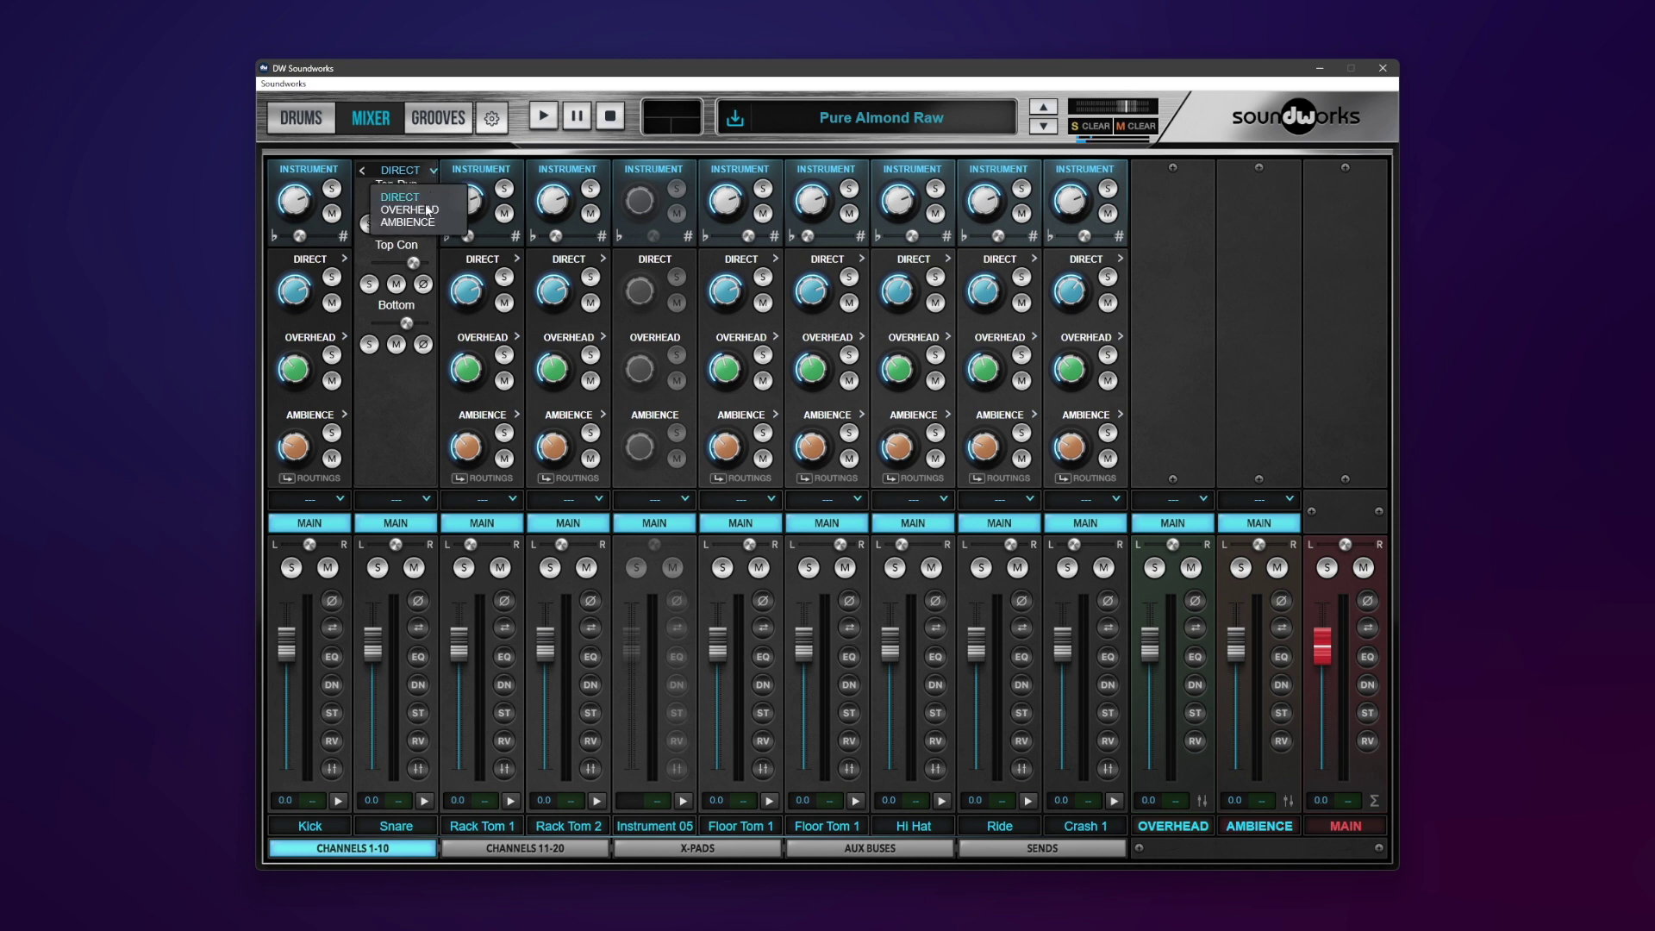
left_click(424, 215)
left_click(436, 168)
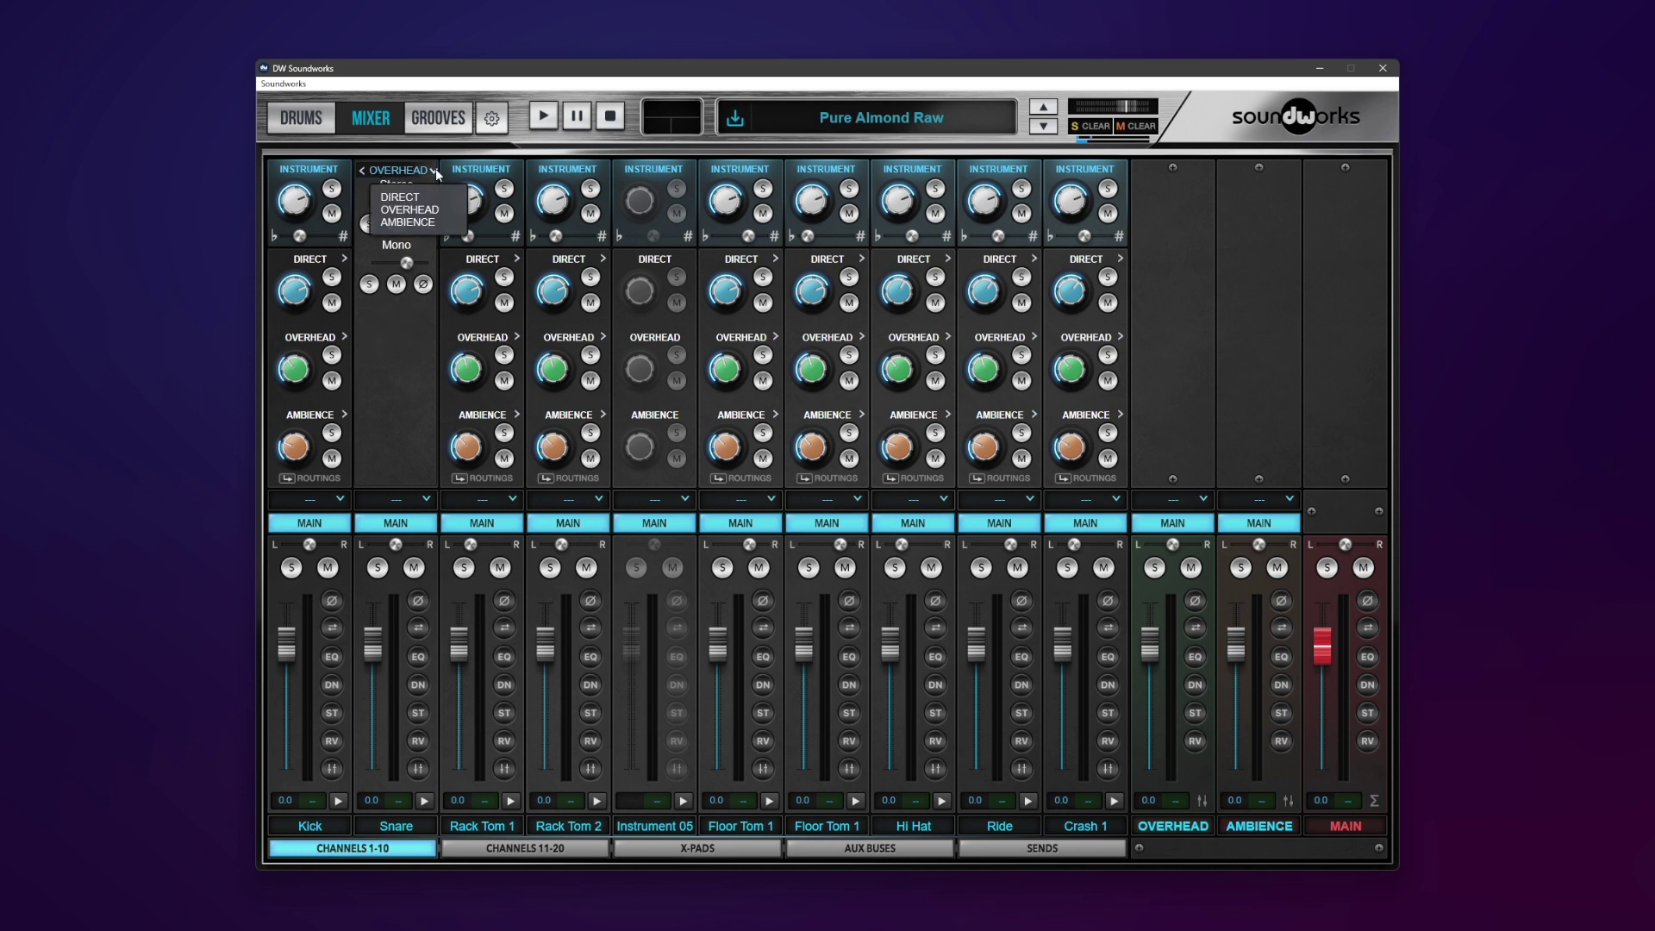
left_click(418, 218)
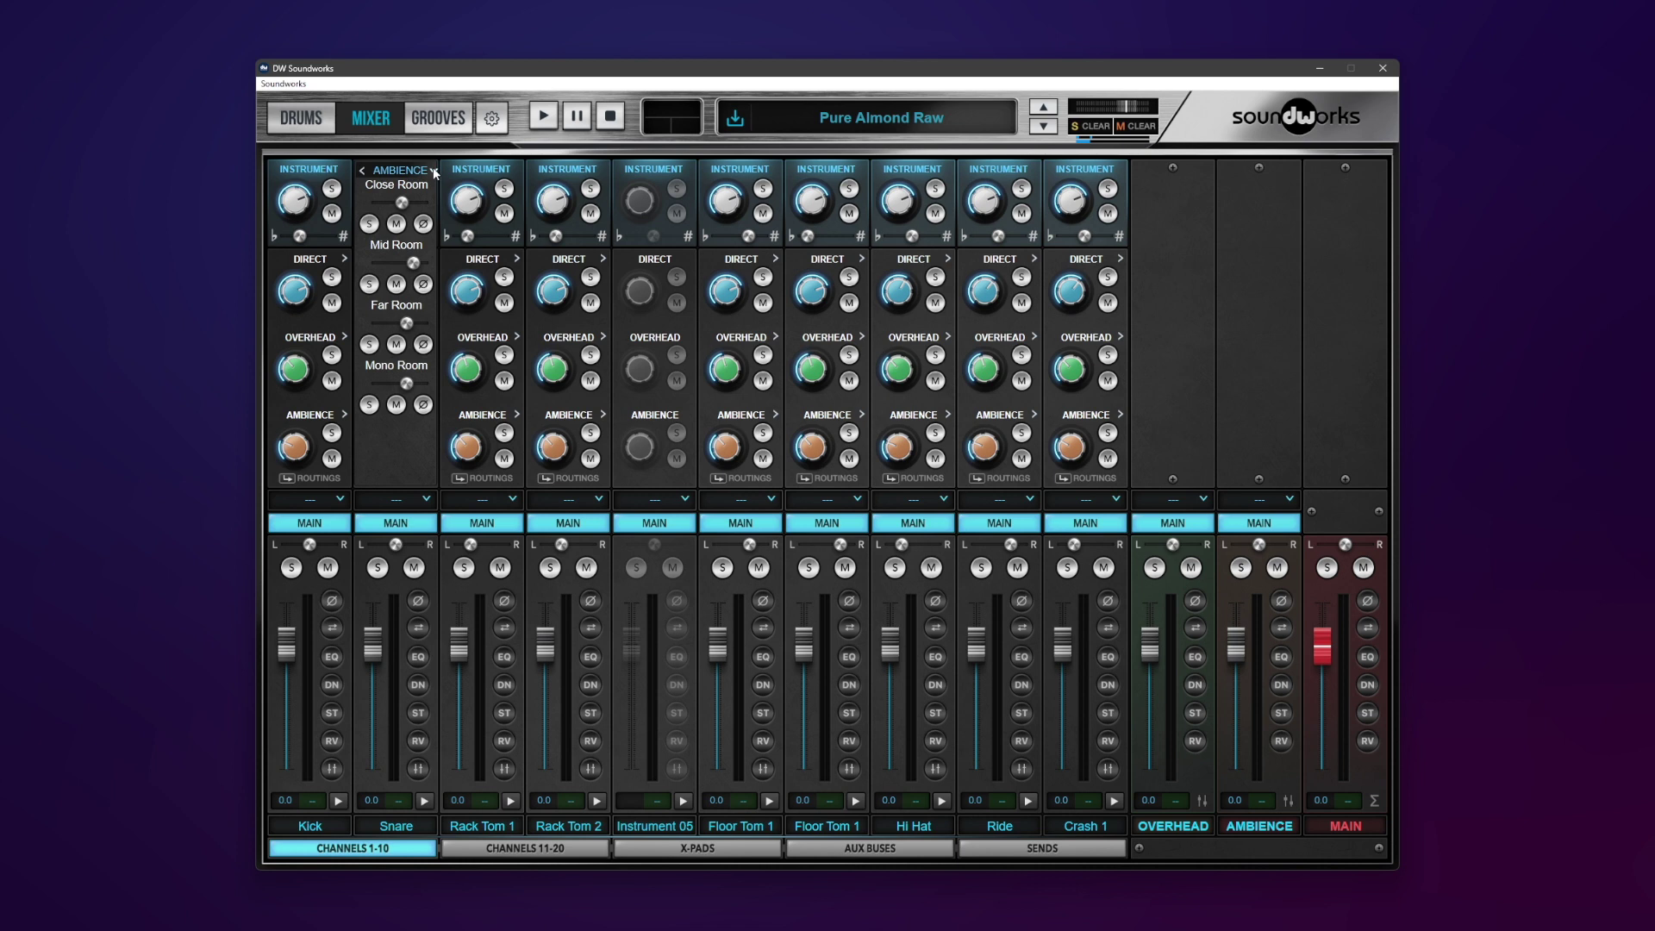
left_click(433, 169)
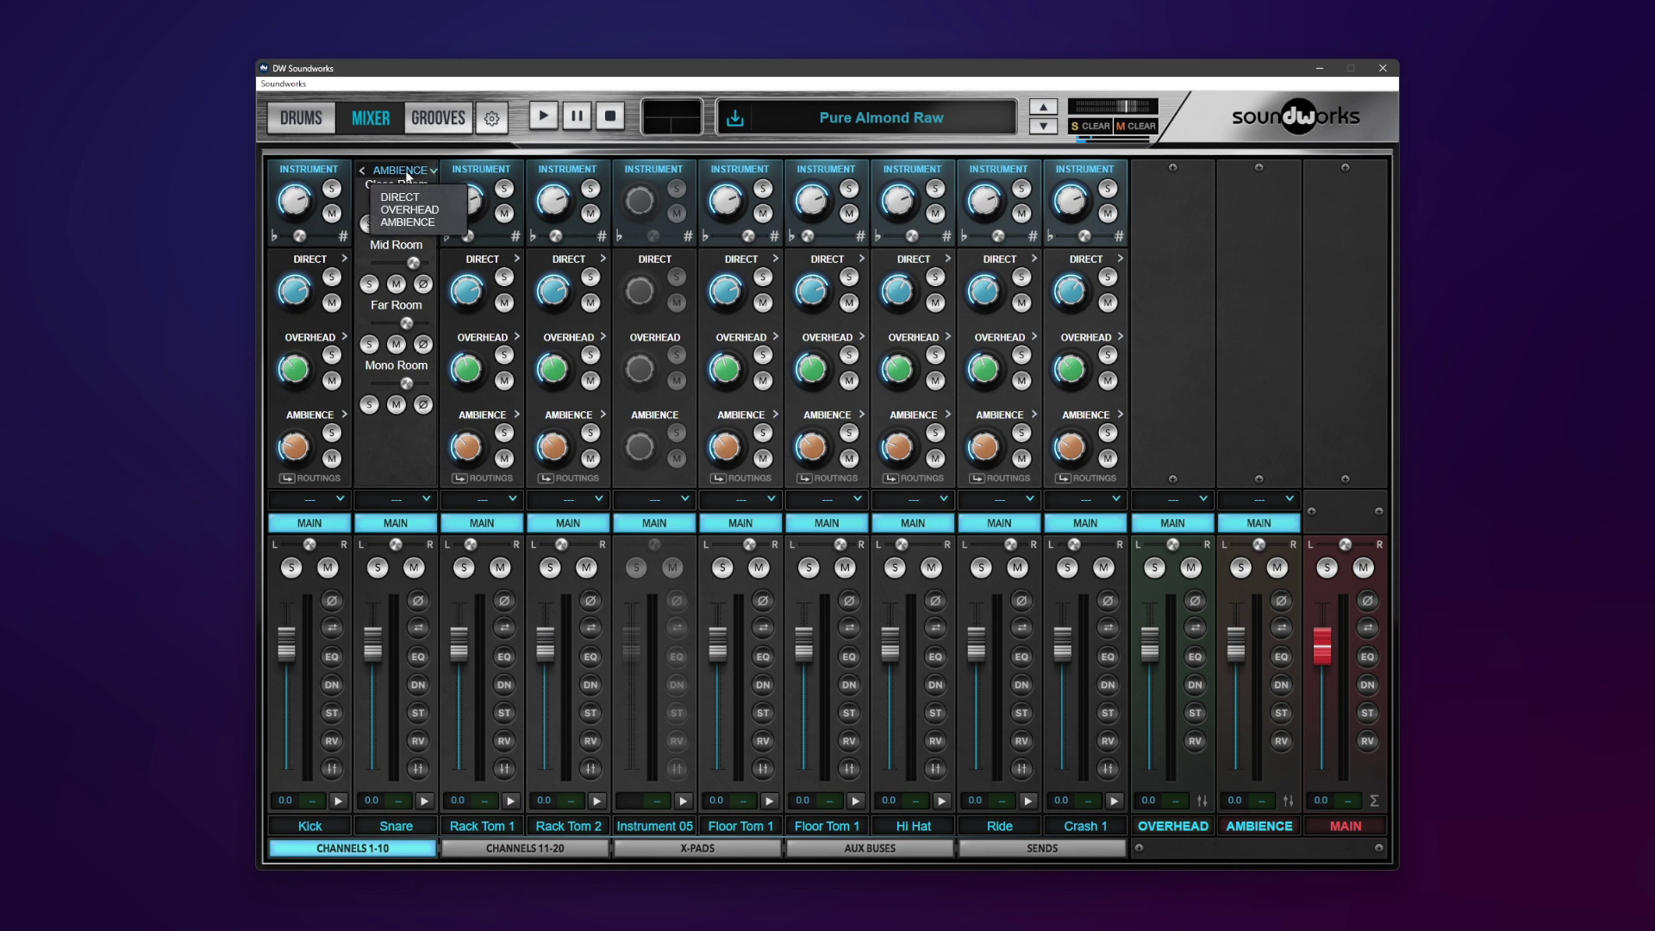
left_click(361, 171)
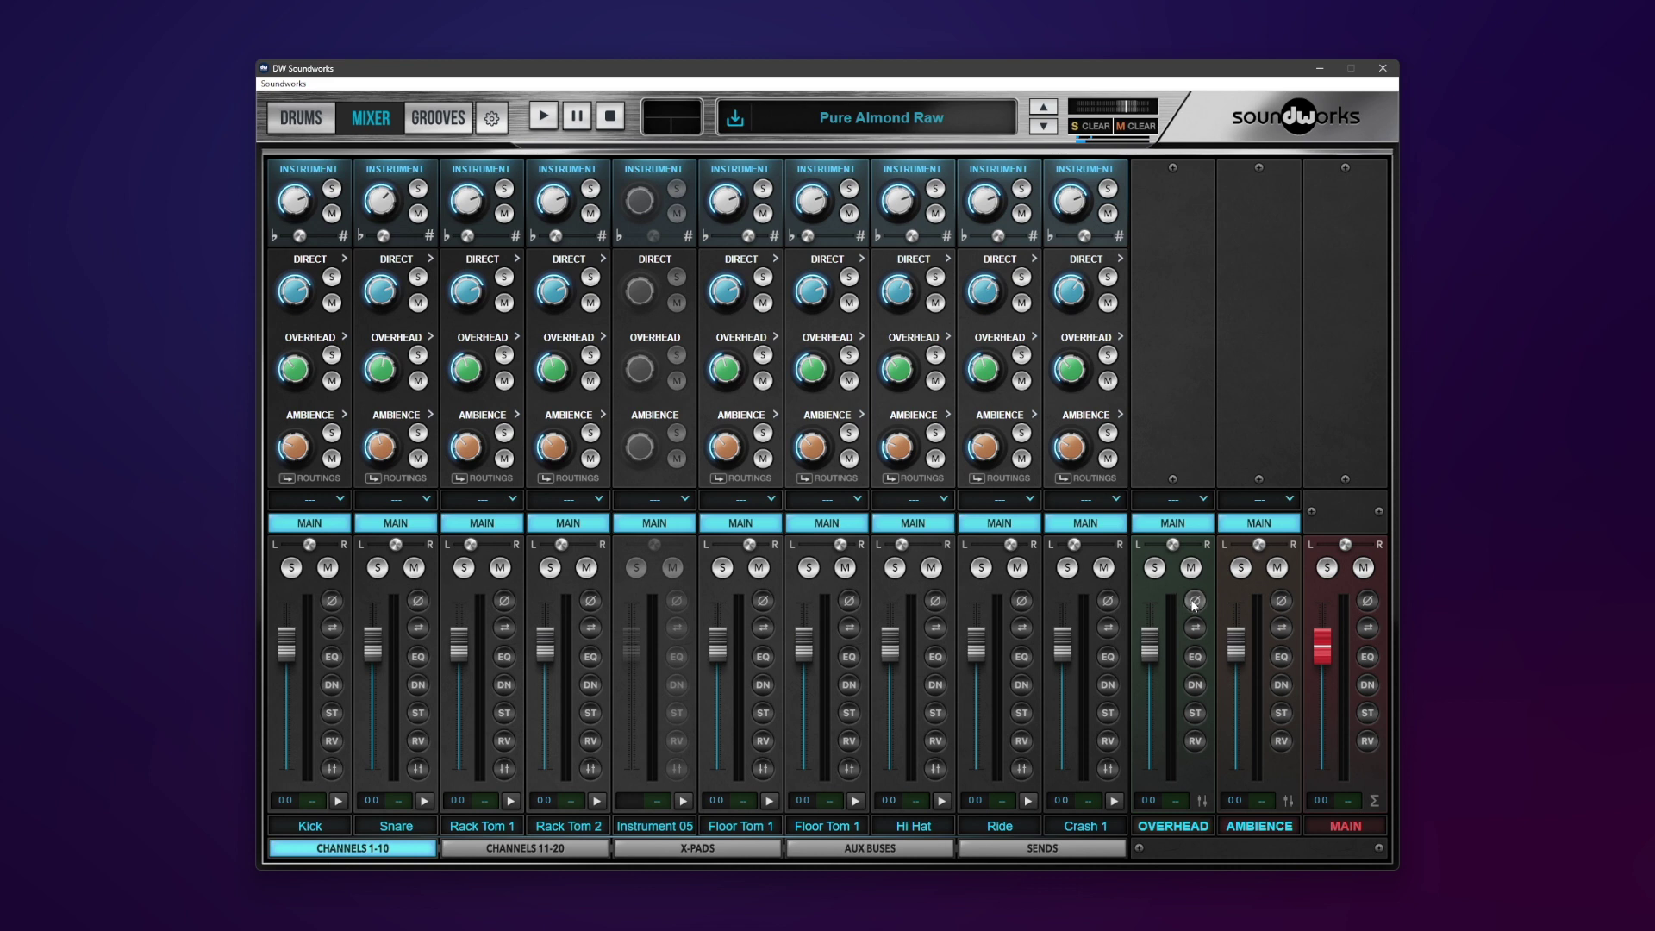
Show the Snare's ambience room mics and flip then restore phase on Mid Room and OVERHEAD.
left_click(431, 336)
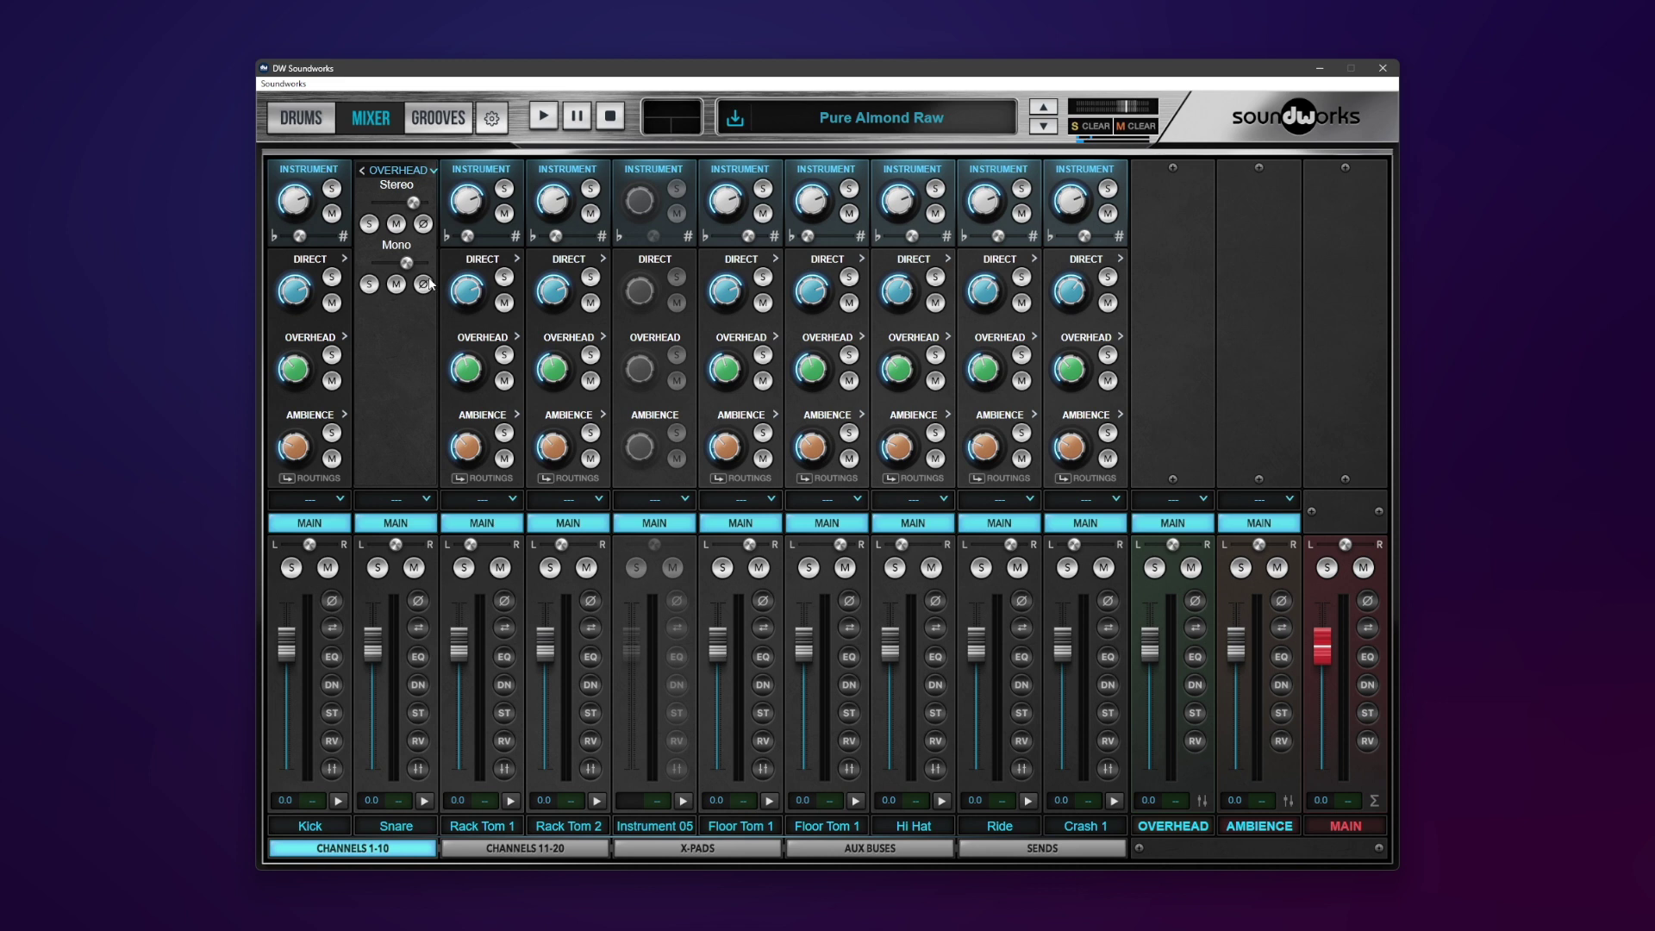
left_click(431, 171)
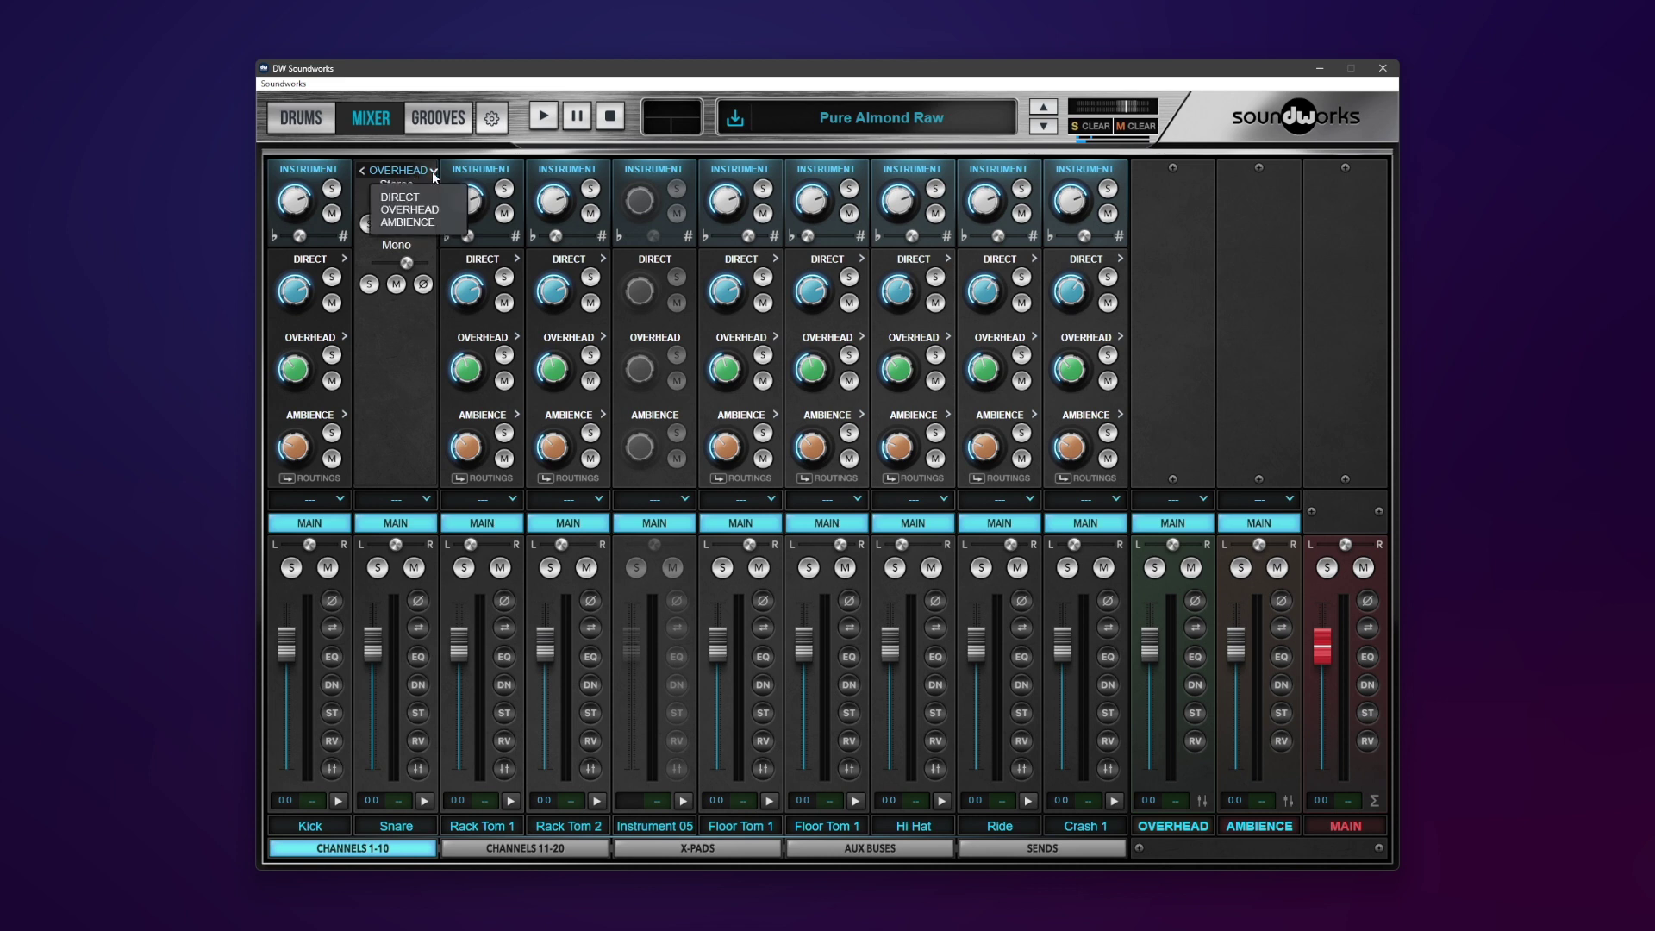
left_click(408, 222)
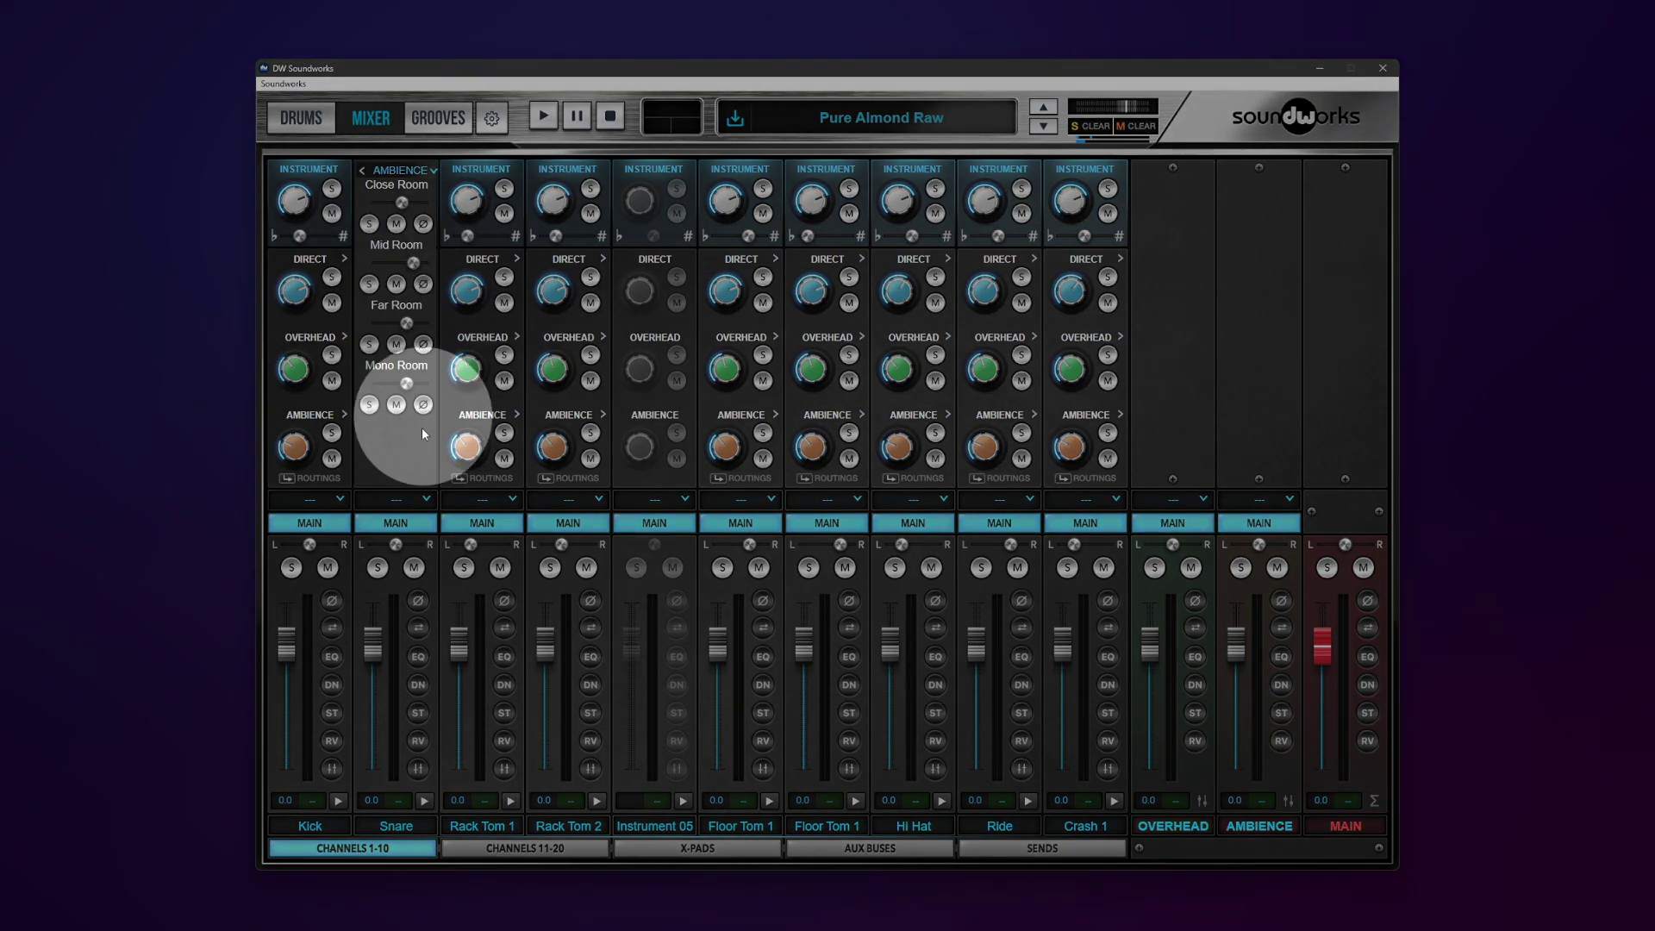
left_click(423, 285)
left_click(423, 285)
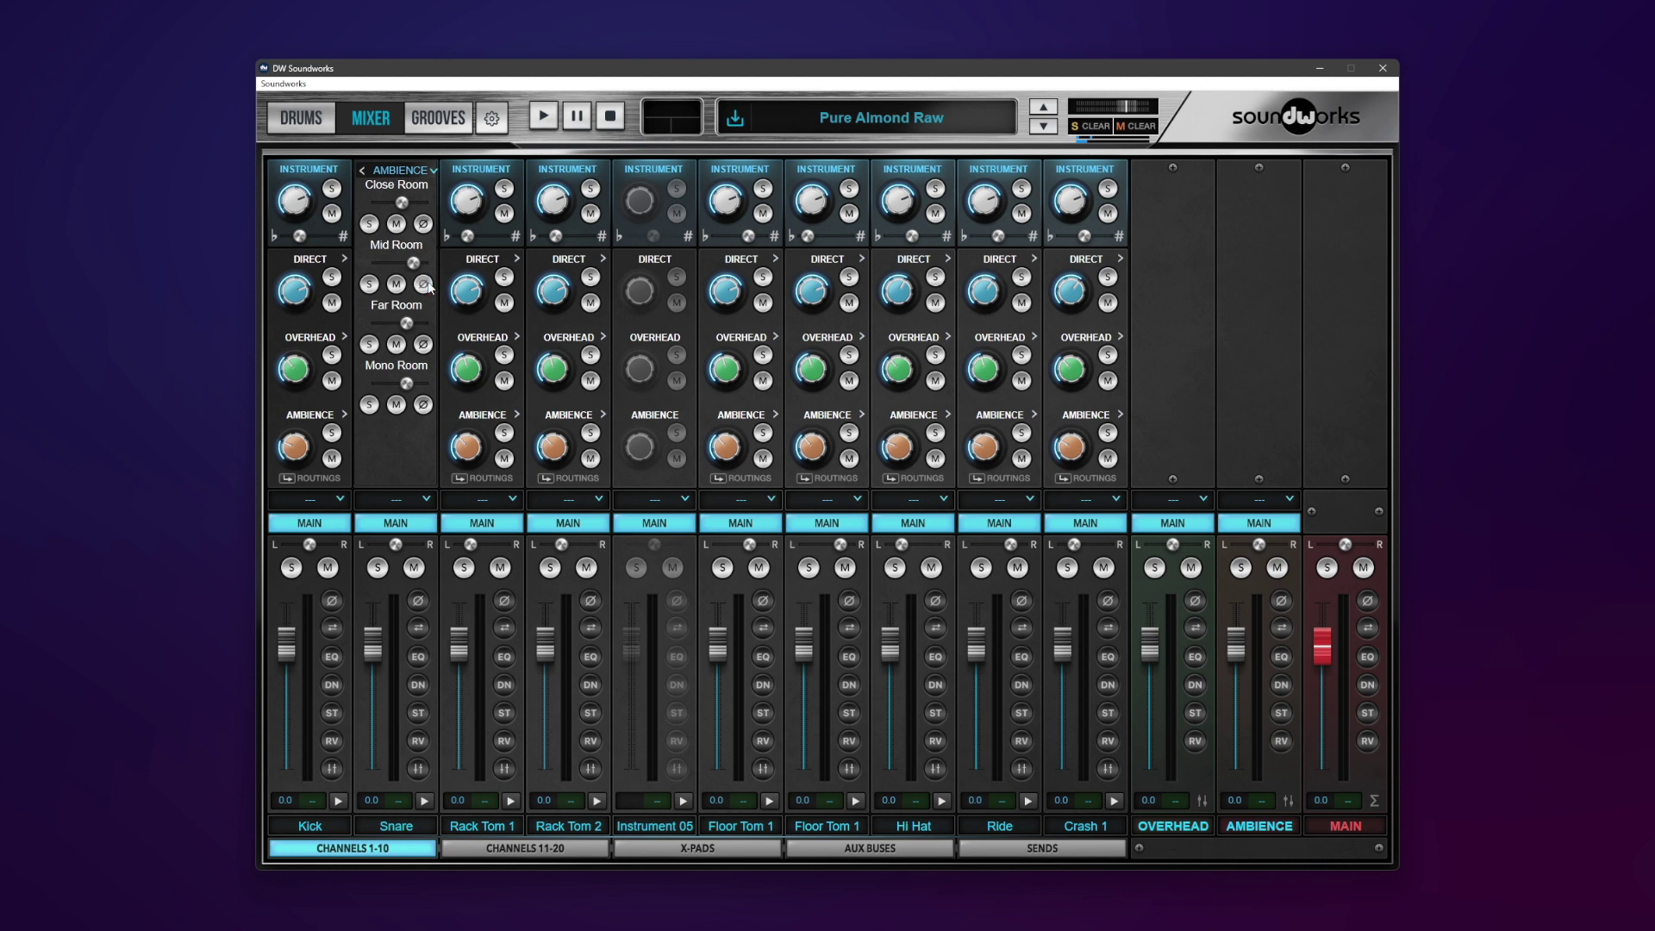
left_click(1196, 602)
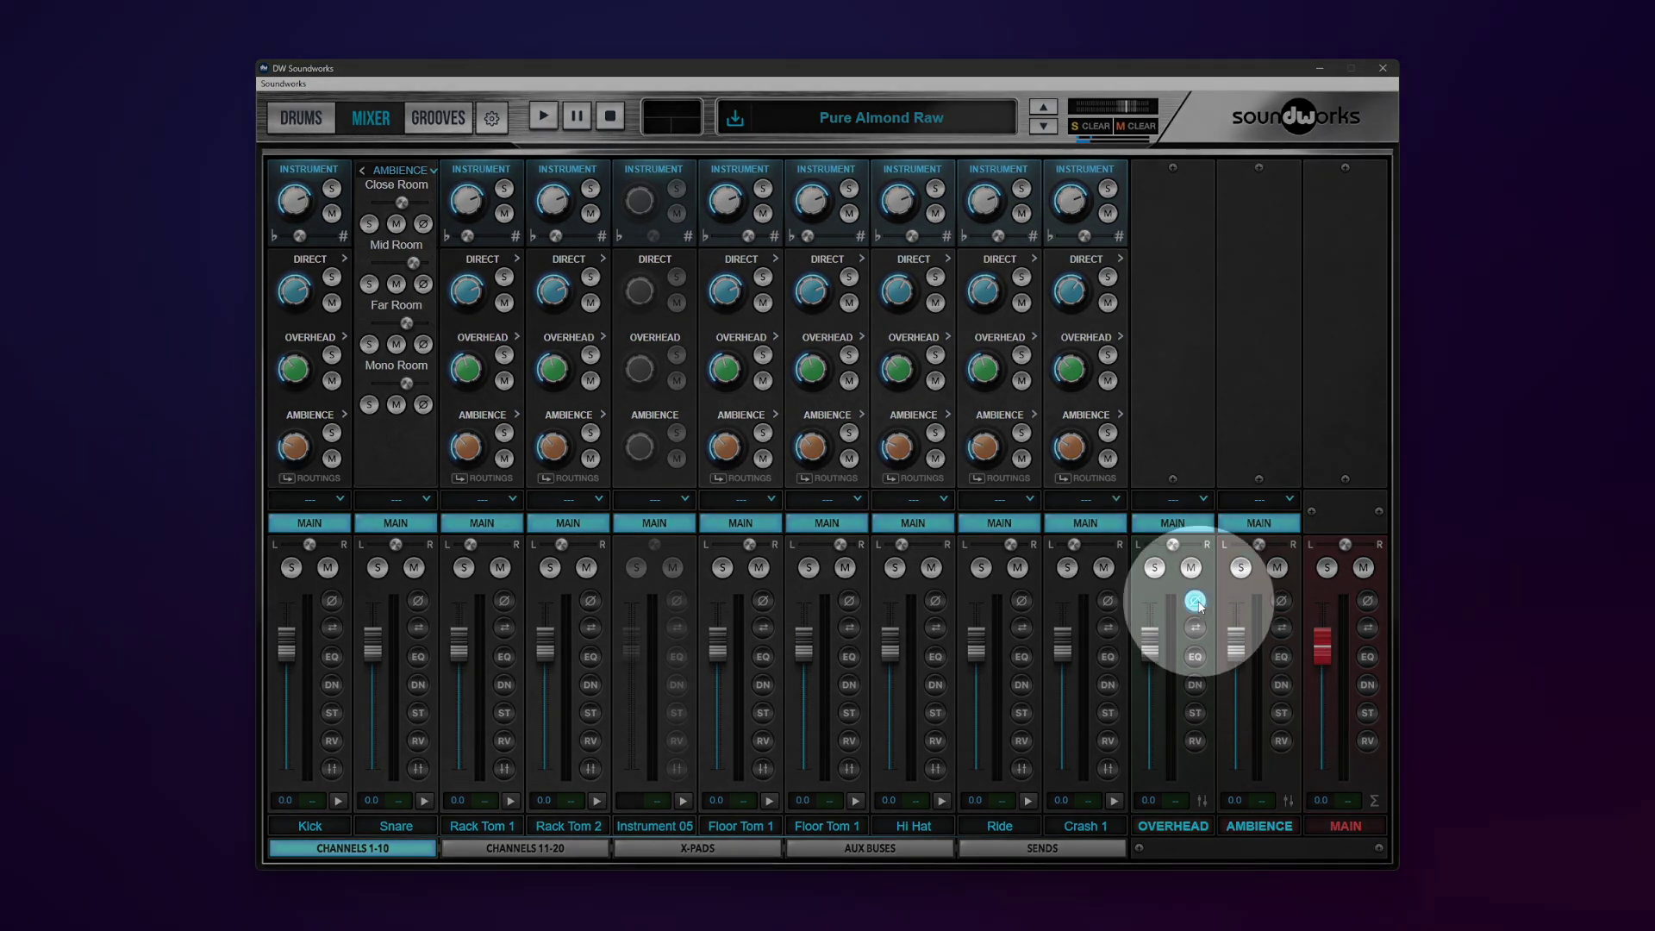
left_click(1197, 601)
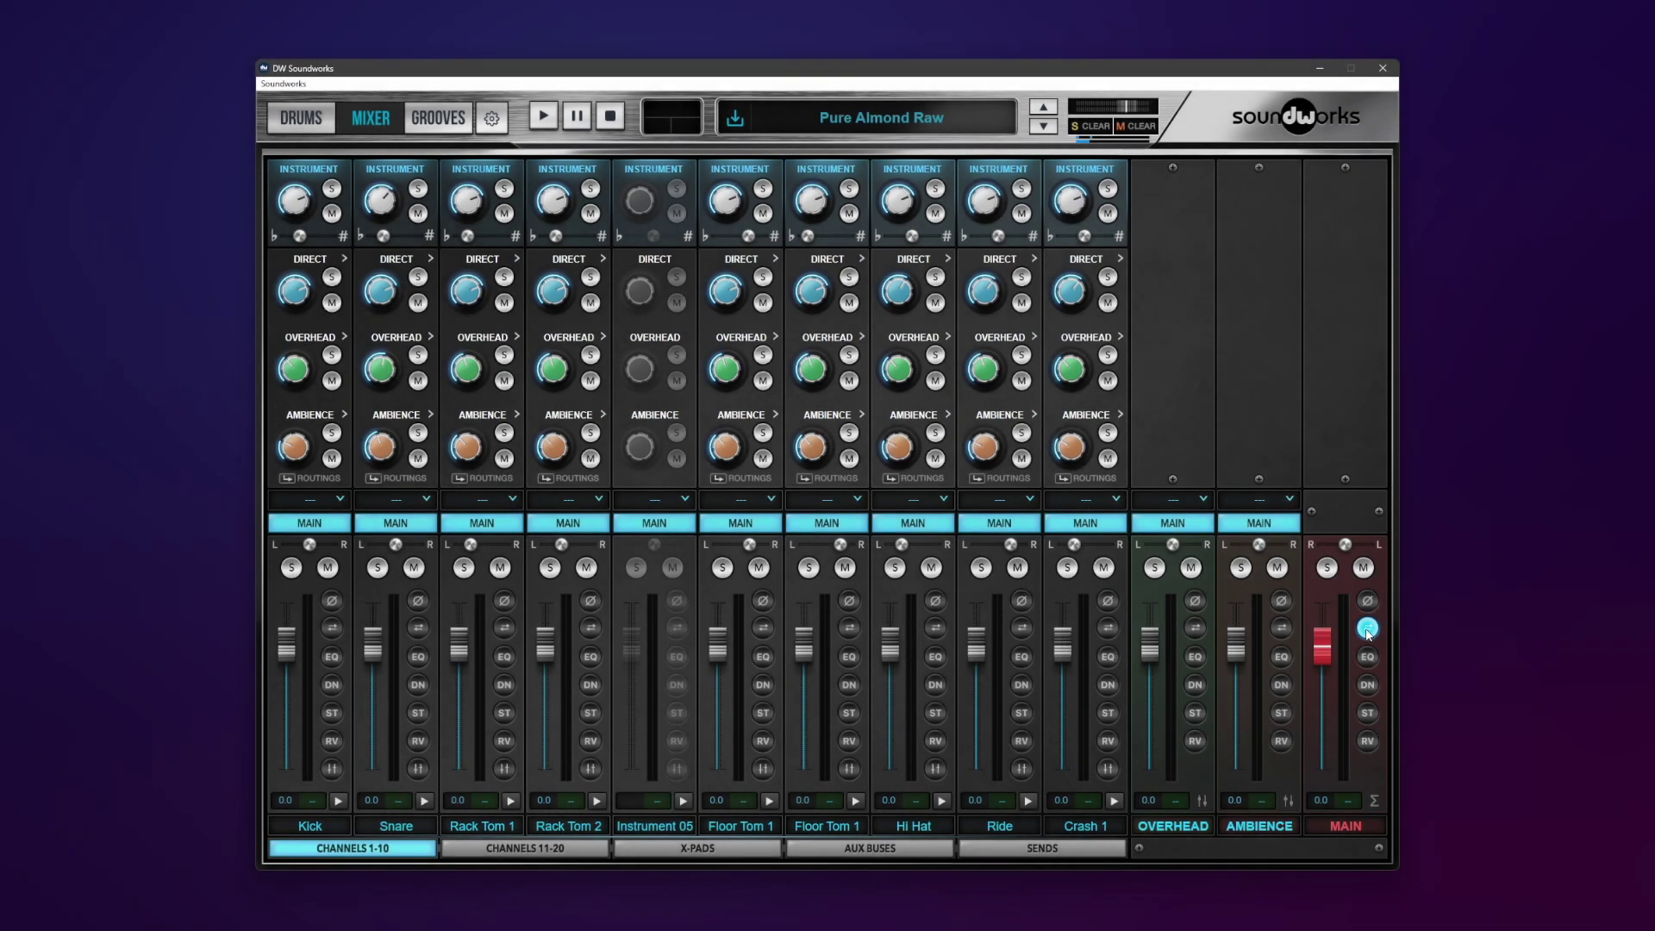
left_click(1367, 628)
Open the Snare equalizer, turn off the high band's bell shape, and browse its presets.
left_click(419, 659)
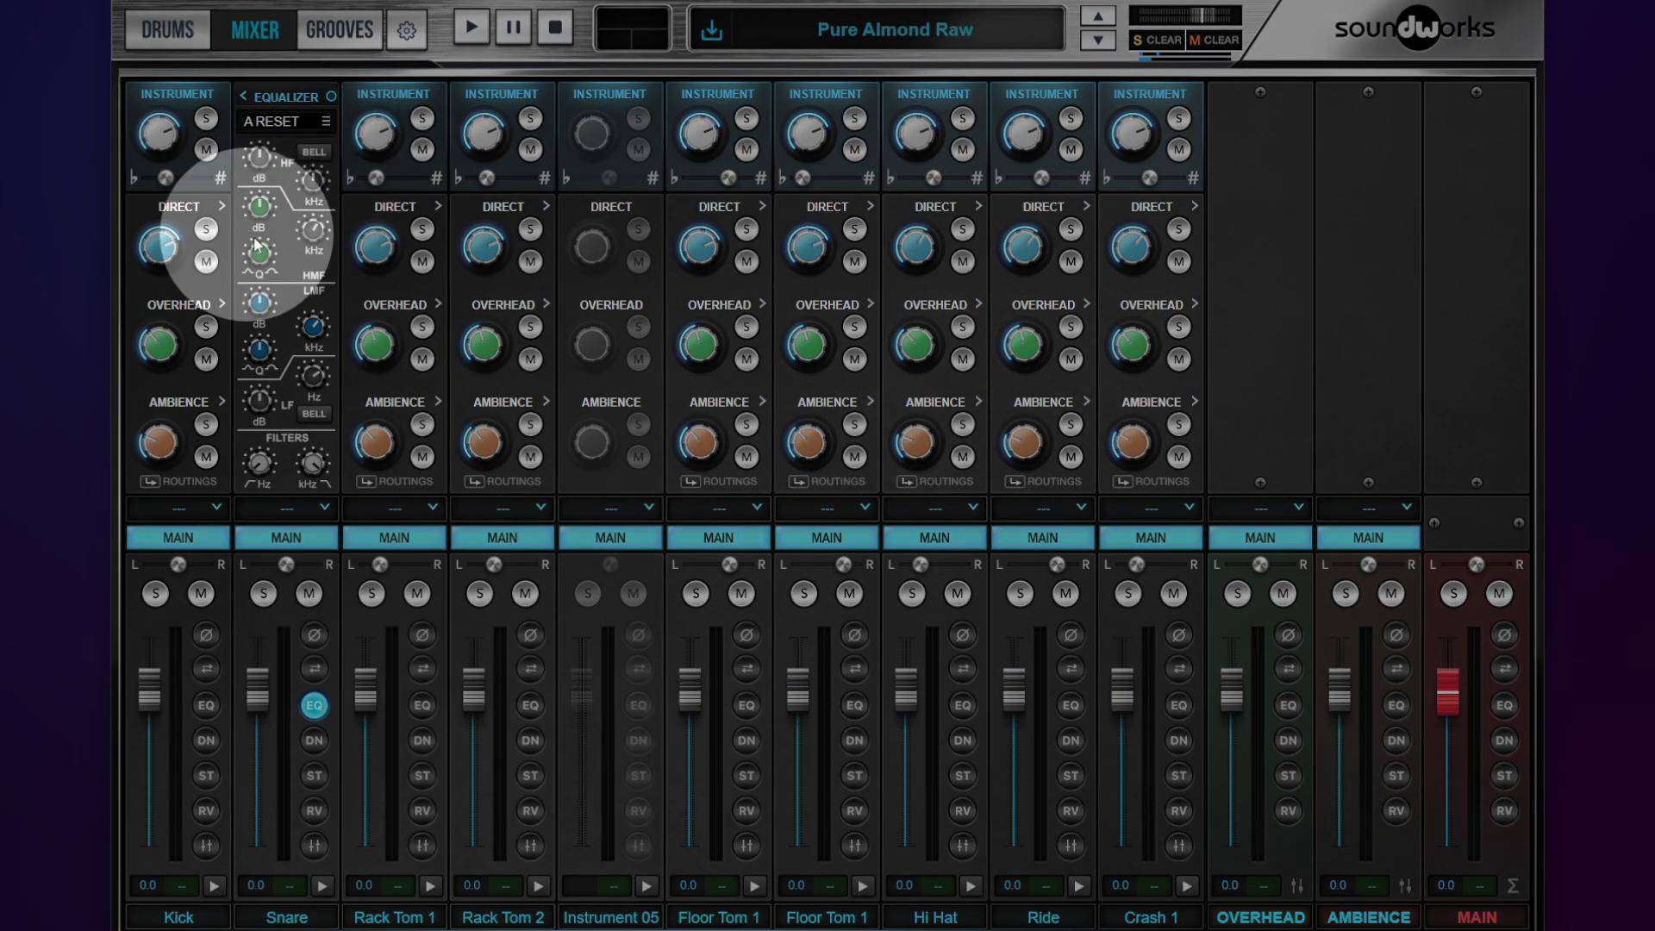
left_click(313, 152)
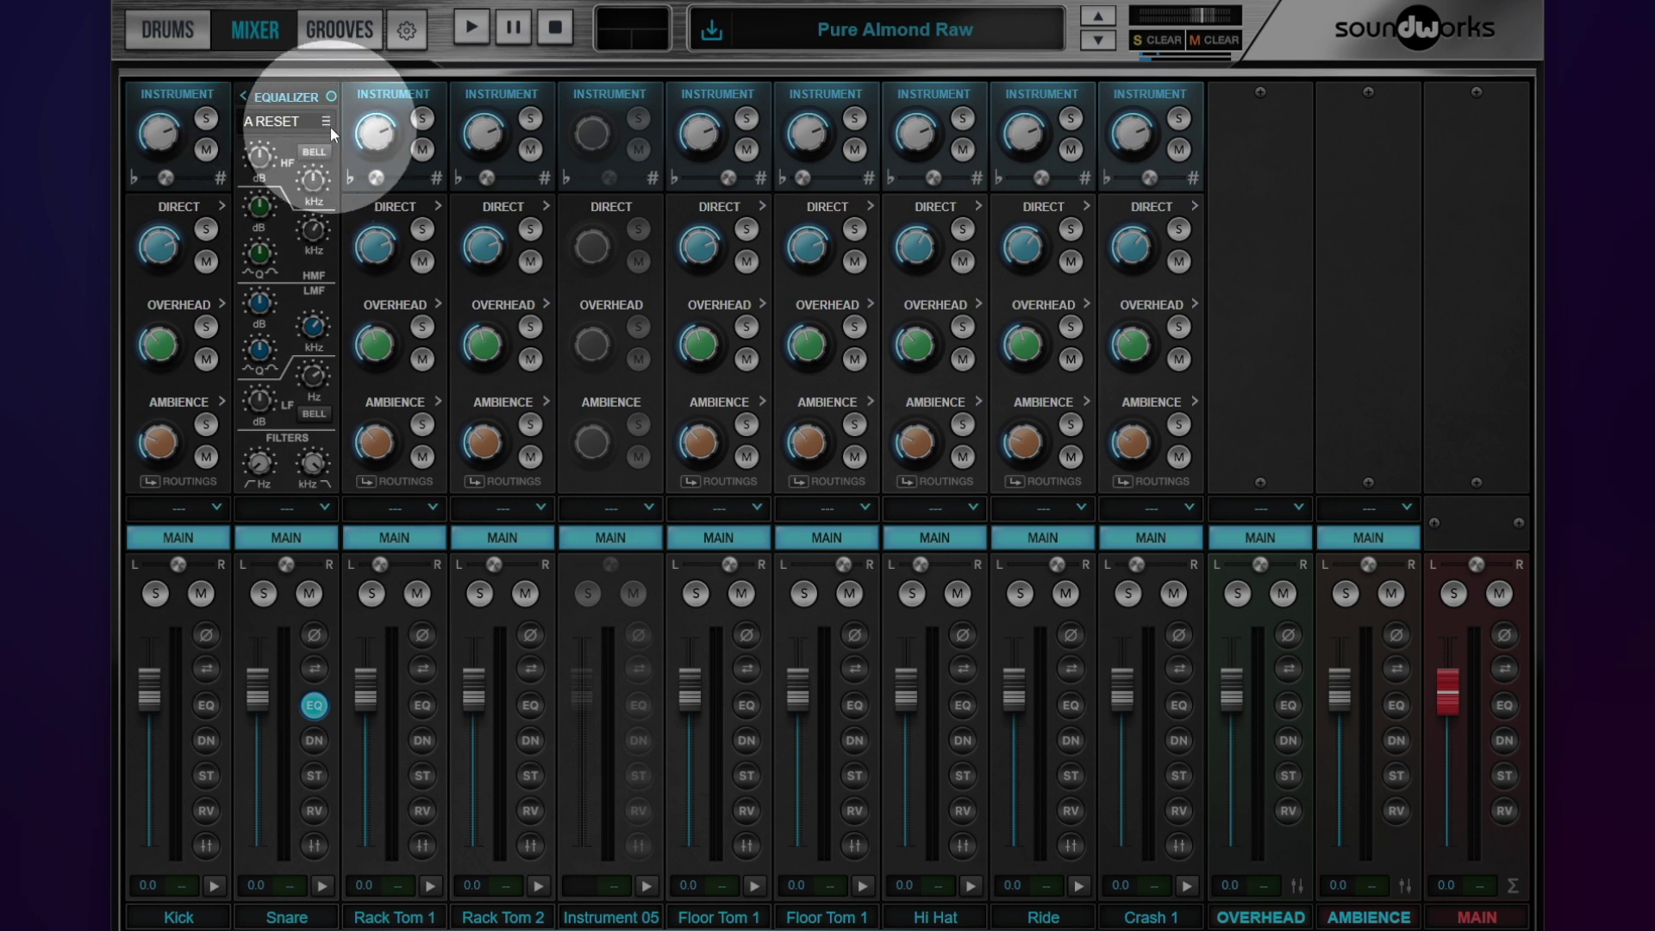
left_click(301, 124)
scroll(289, 349, "down", 5)
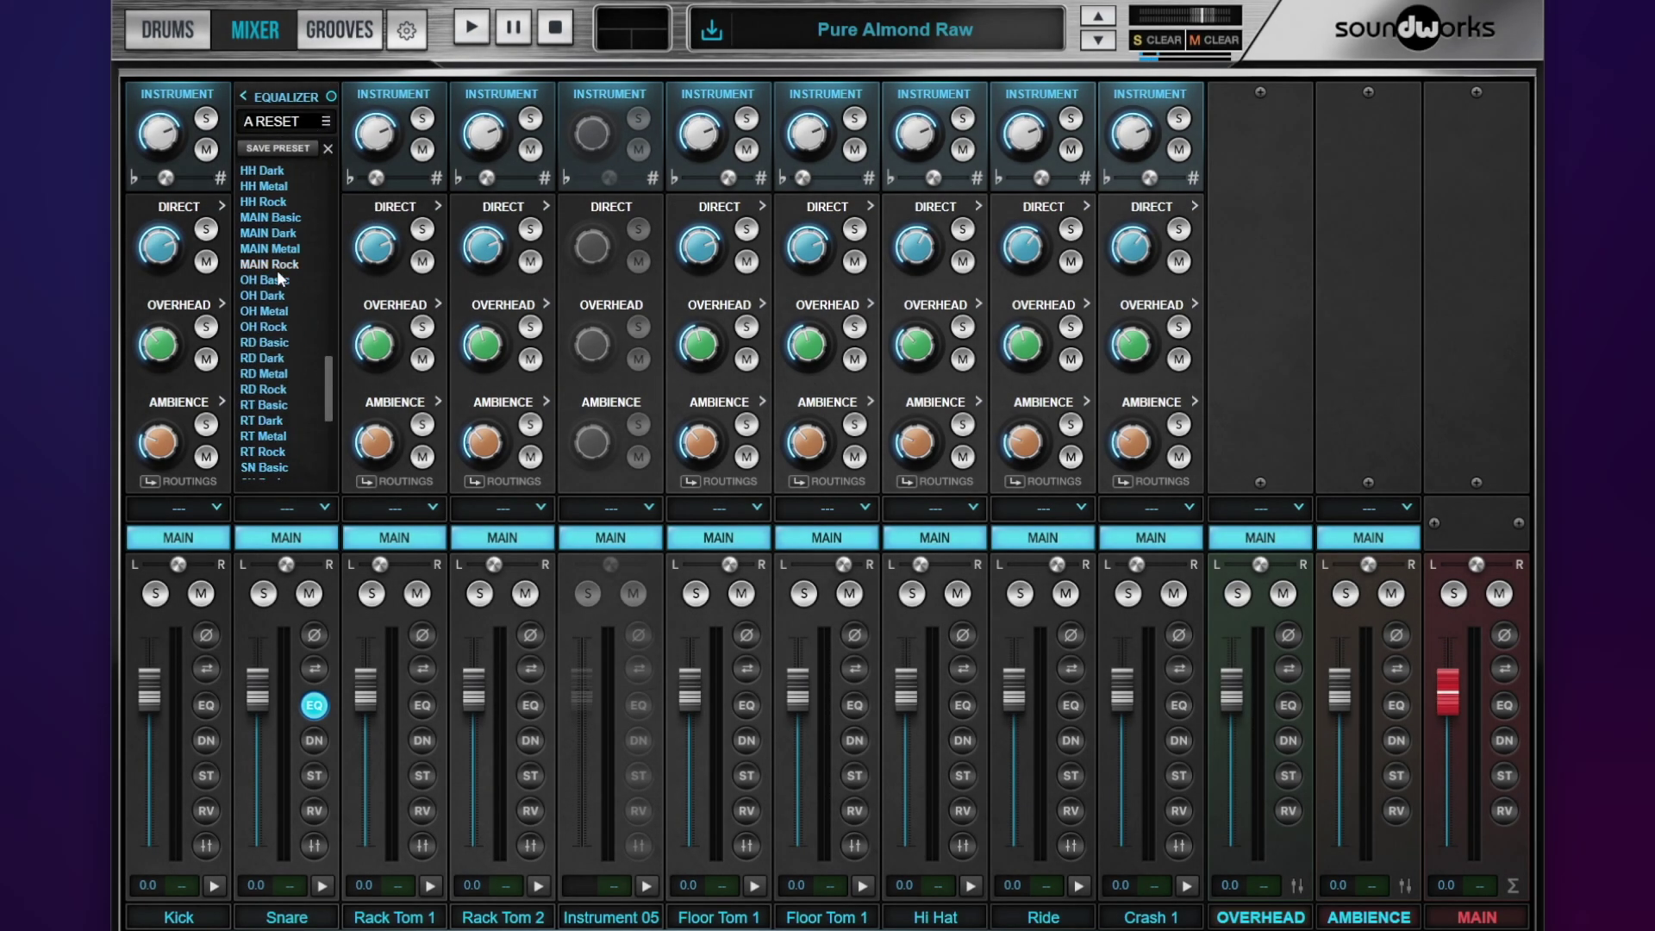
scroll(296, 335, "up", 5)
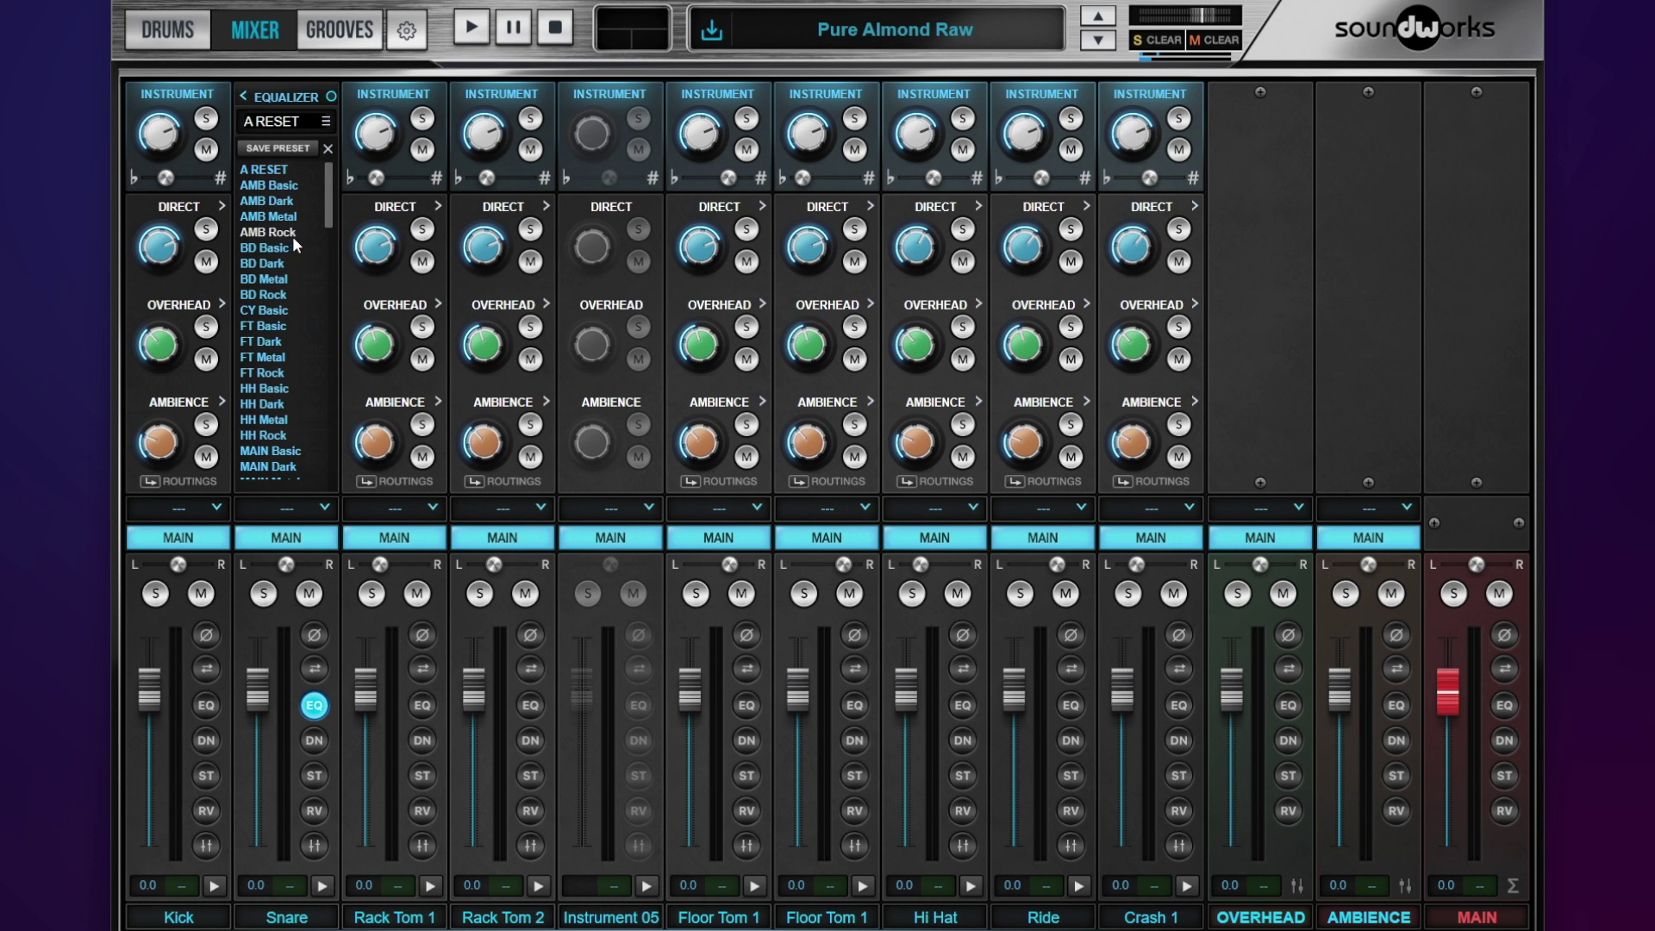
left_click(327, 150)
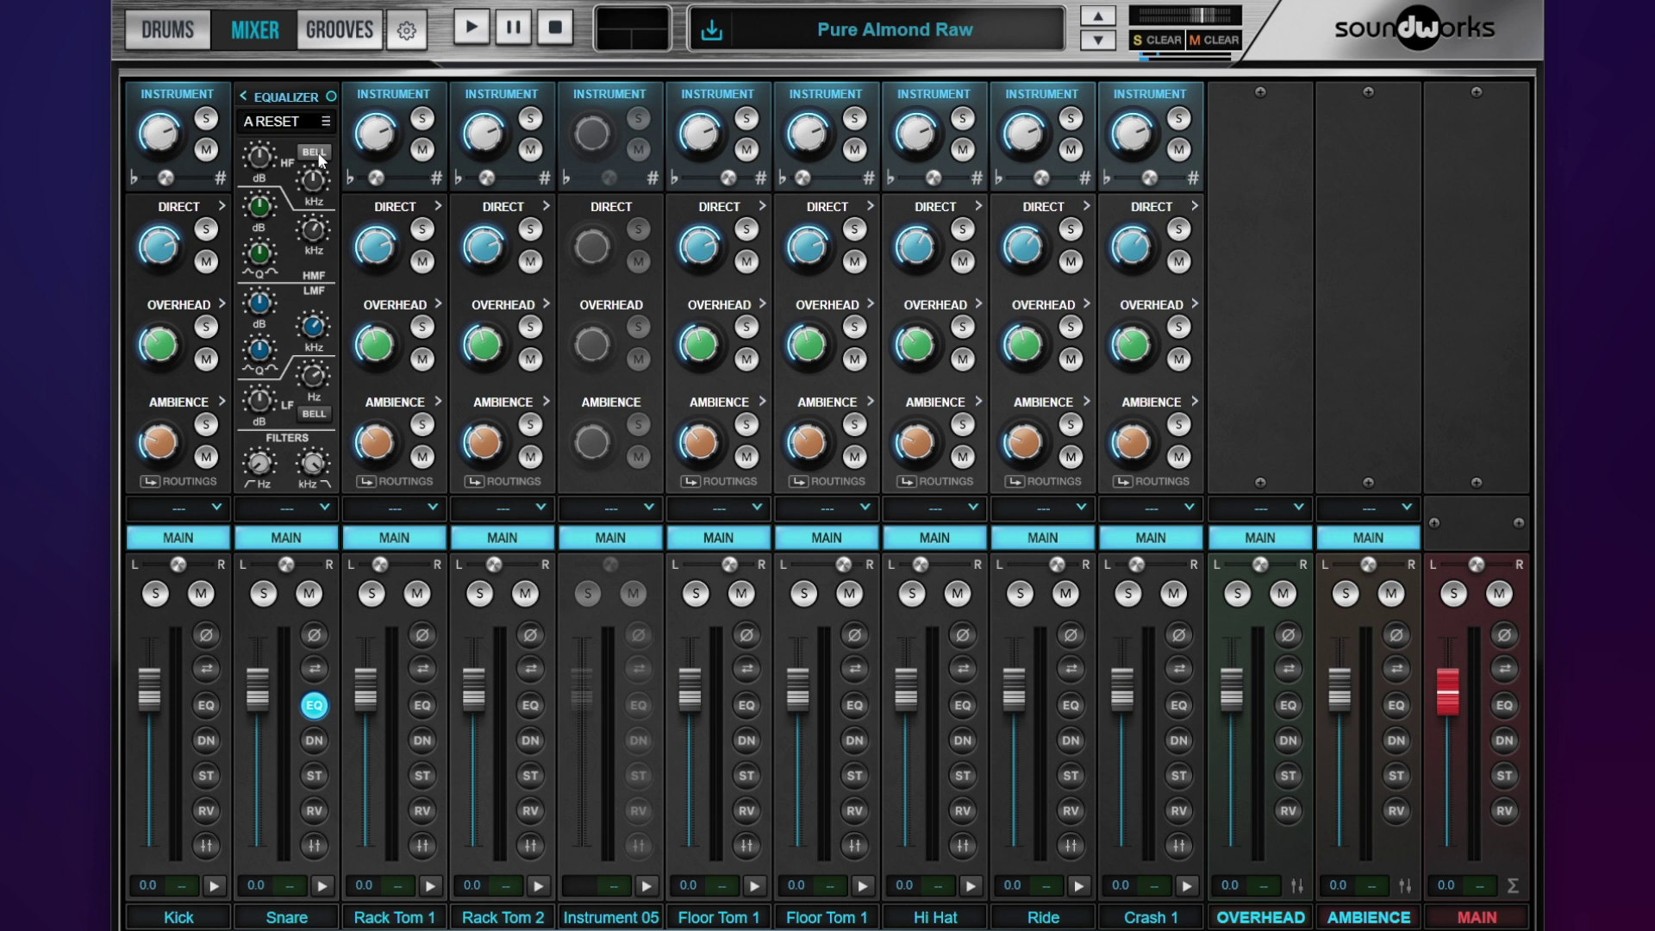
left_click(326, 122)
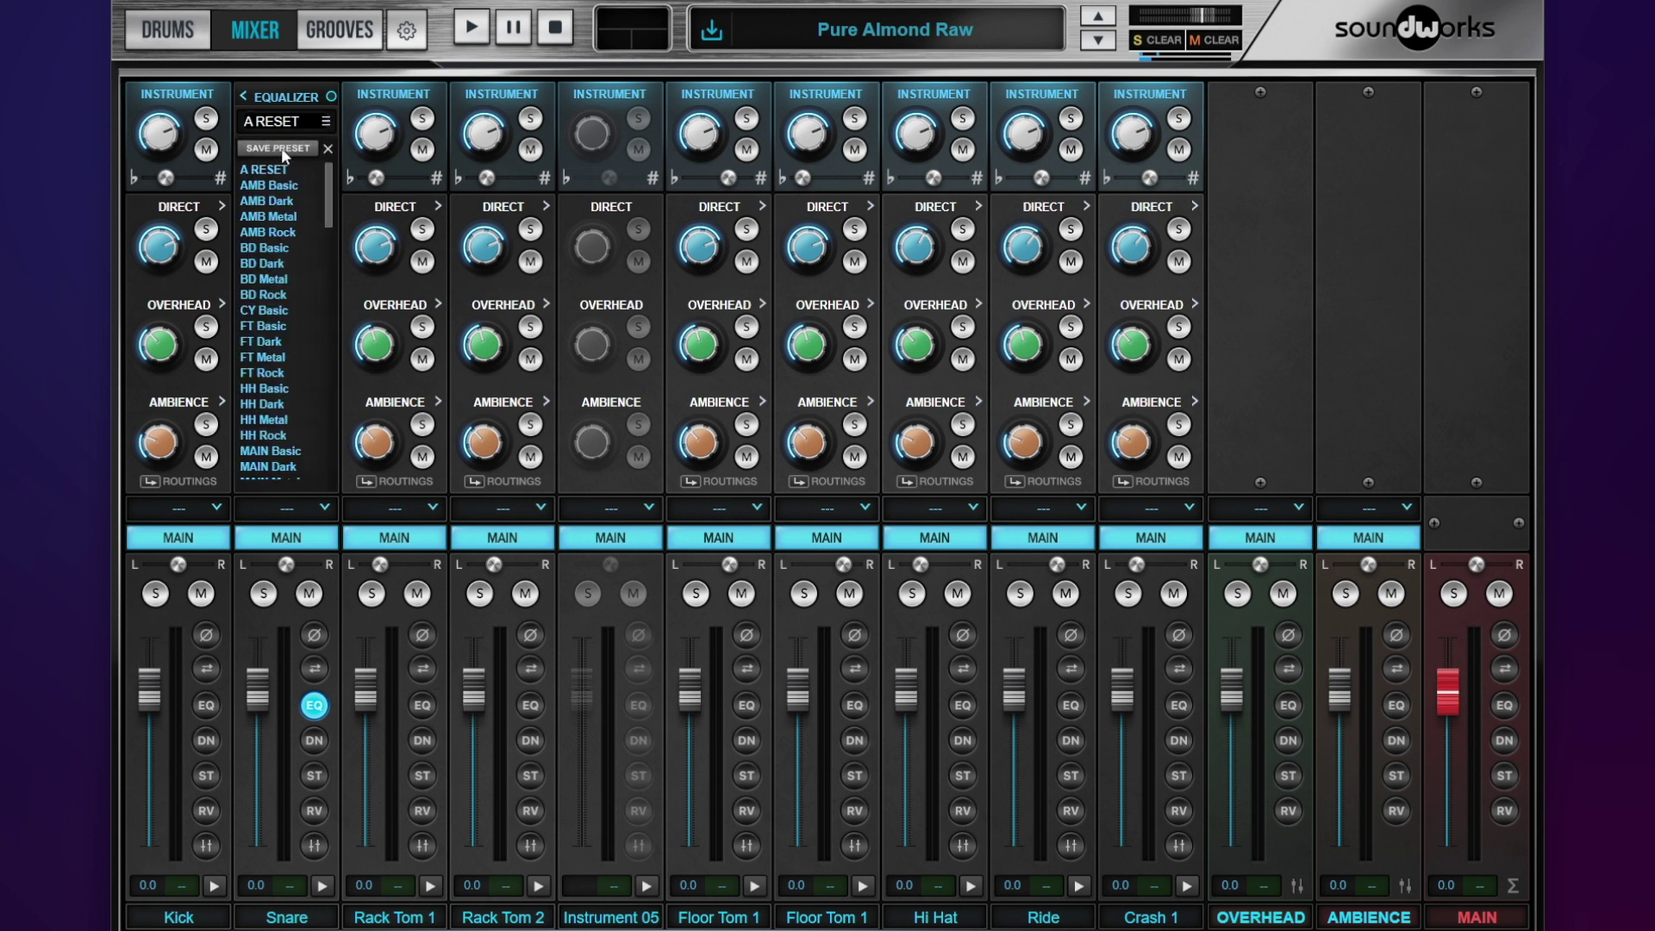
left_click(328, 150)
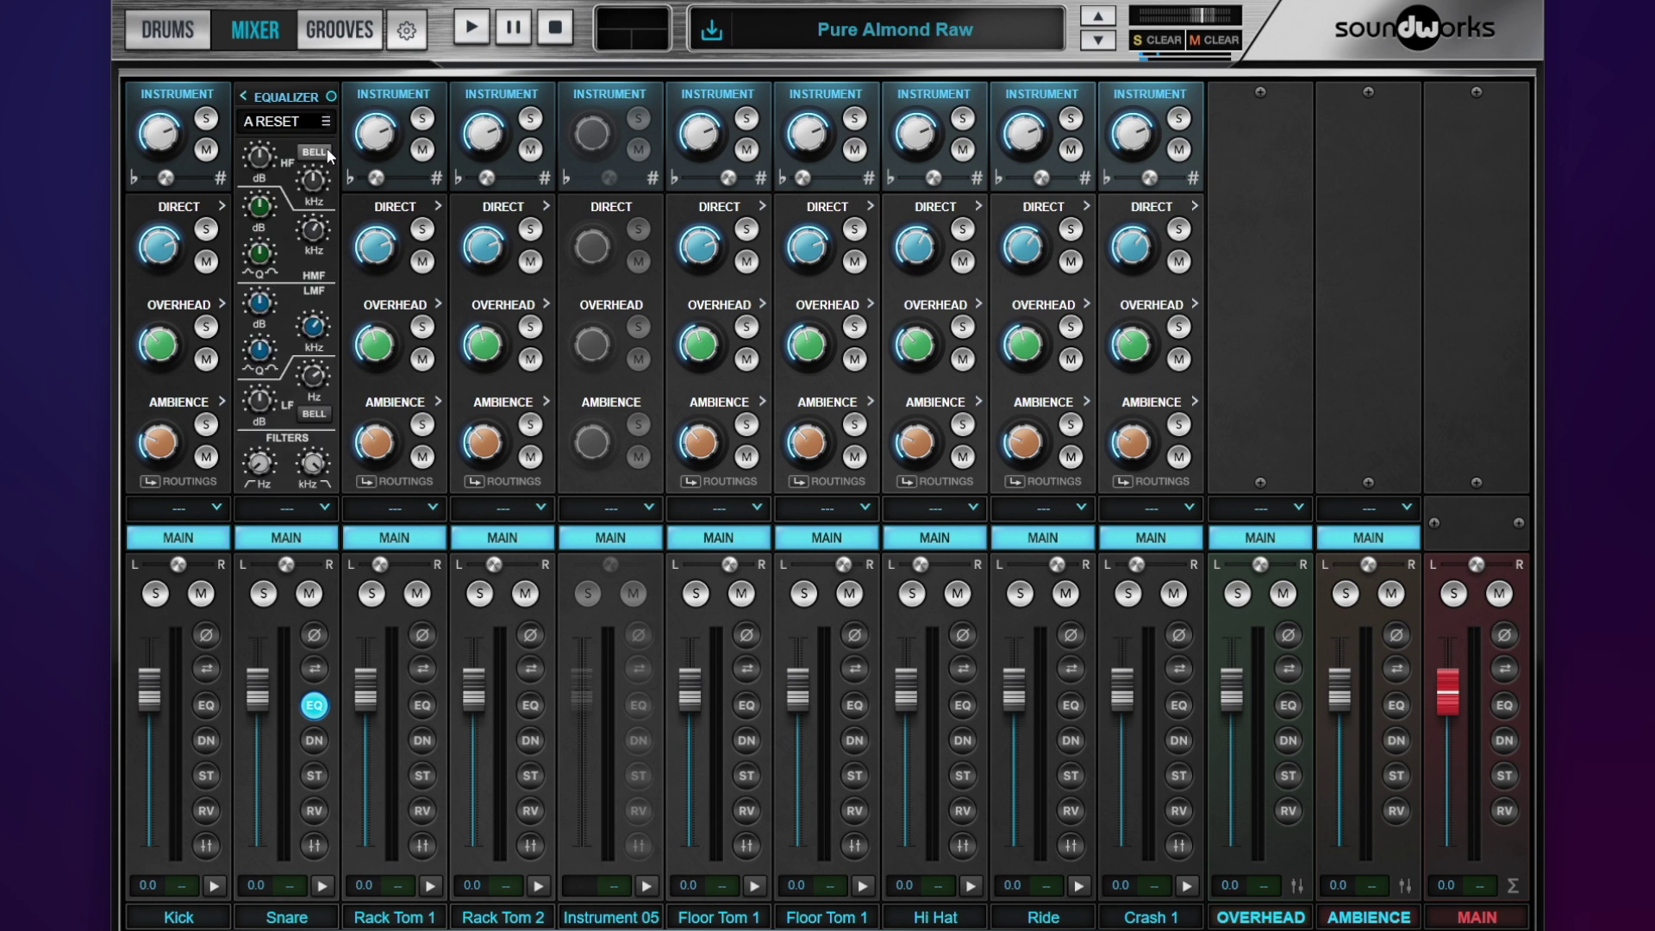
Check the EQ low-cut frequency, close the Snare equalizer and show the FET dynamics module.
left_click(302, 477)
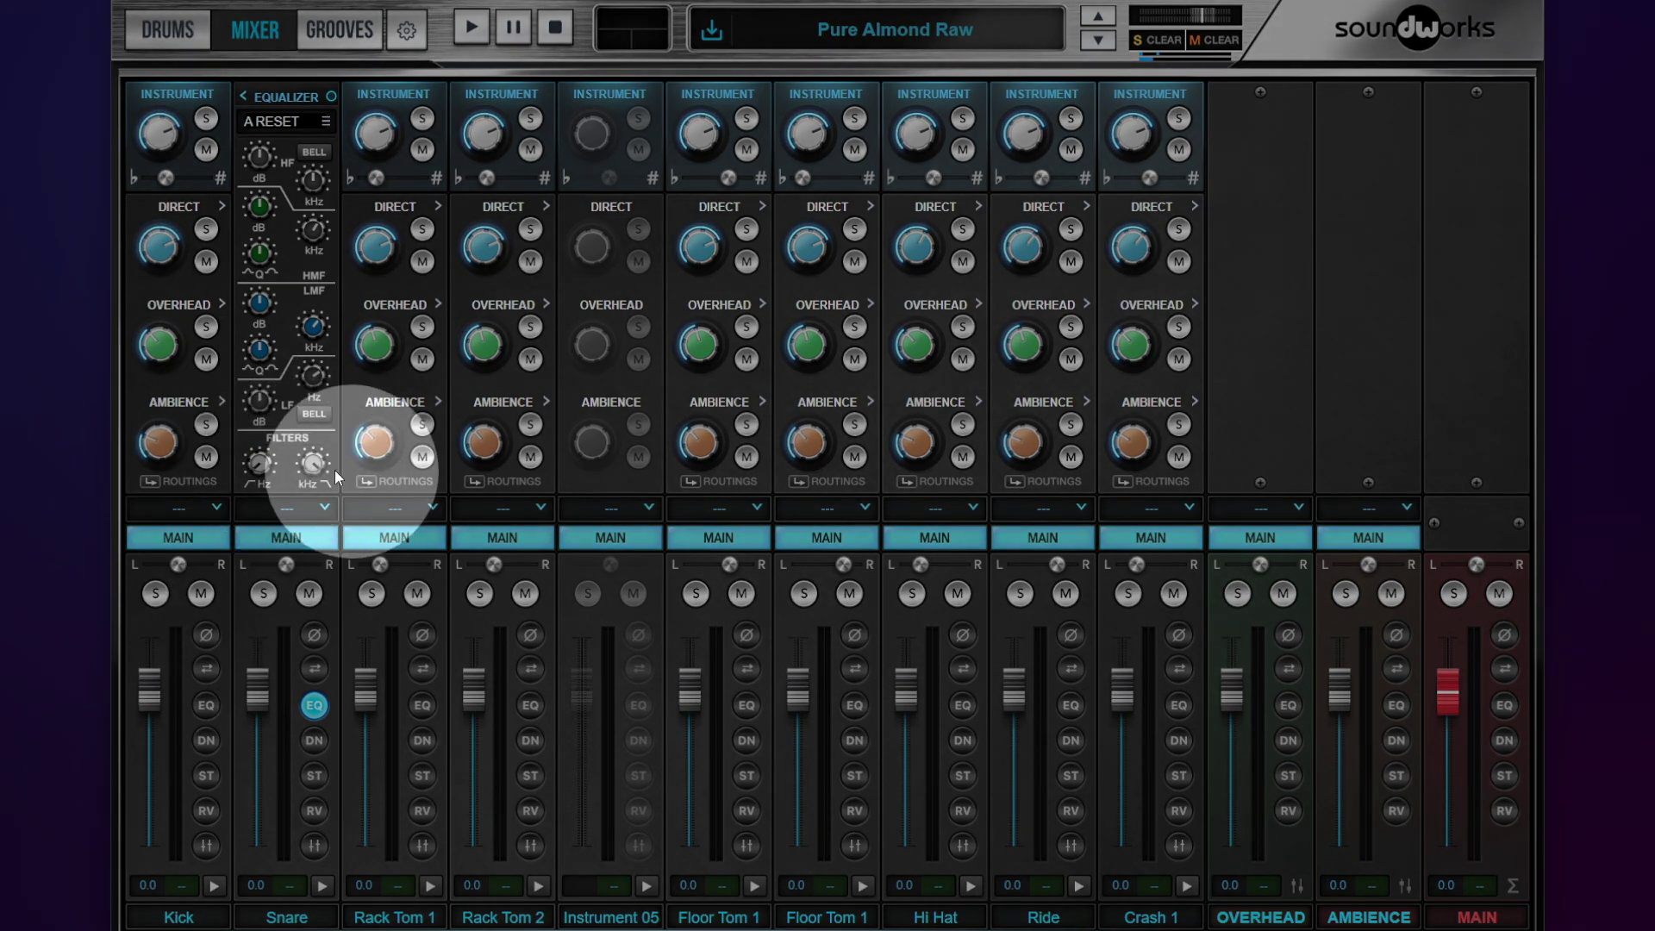
left_click(257, 477)
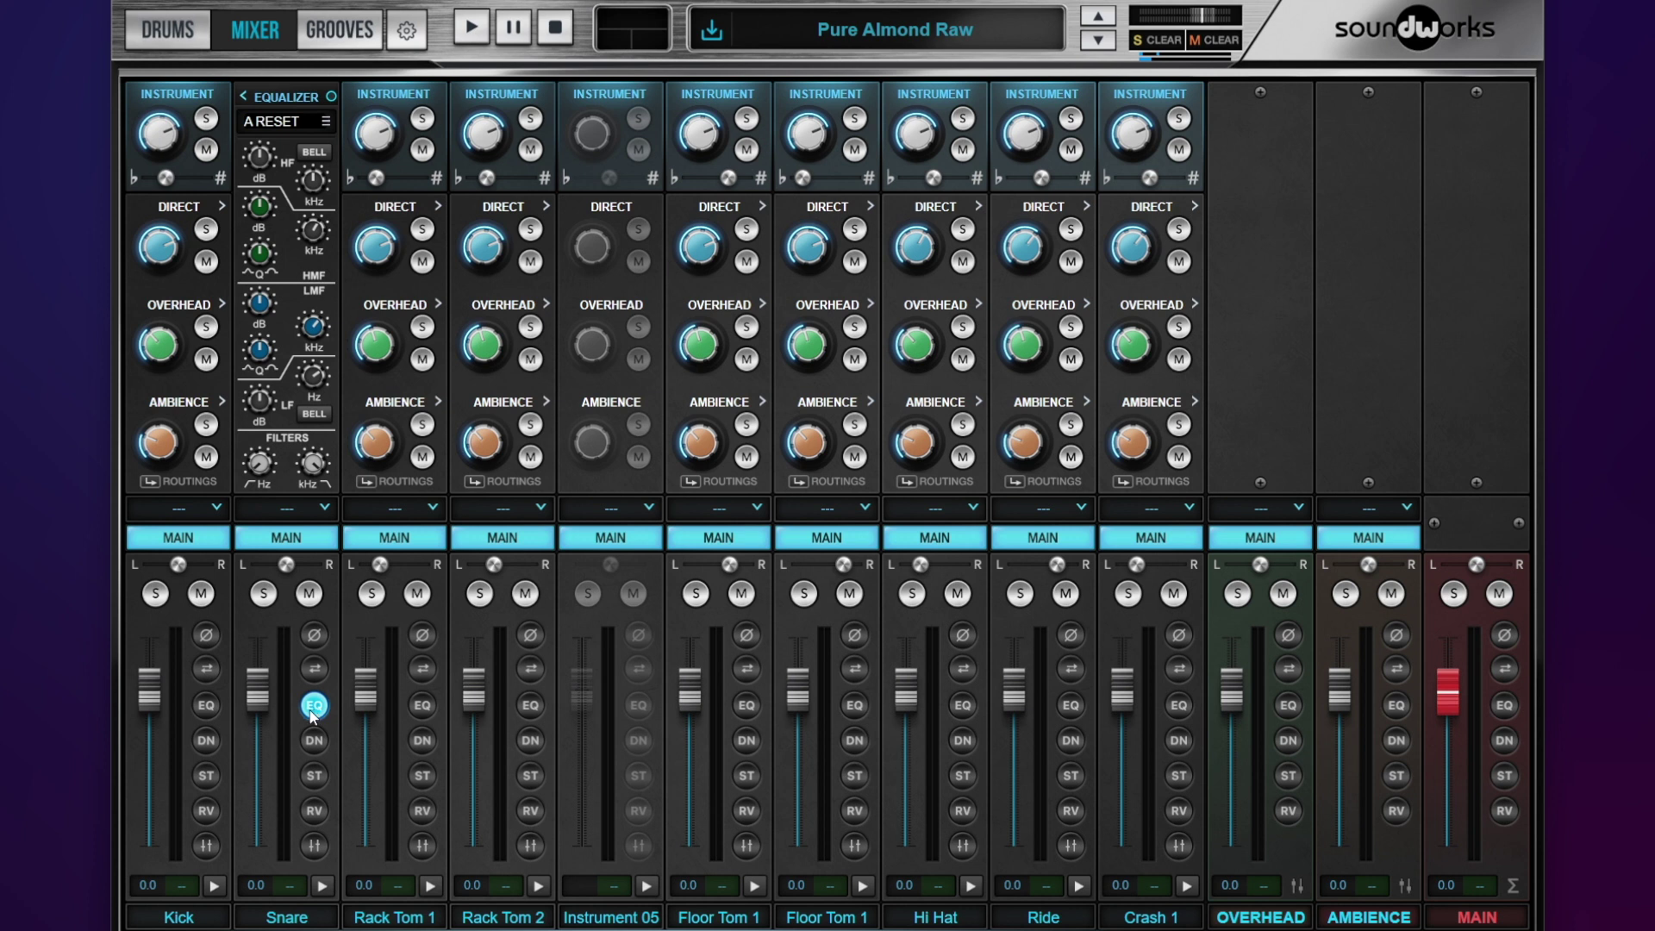
left_click(318, 708)
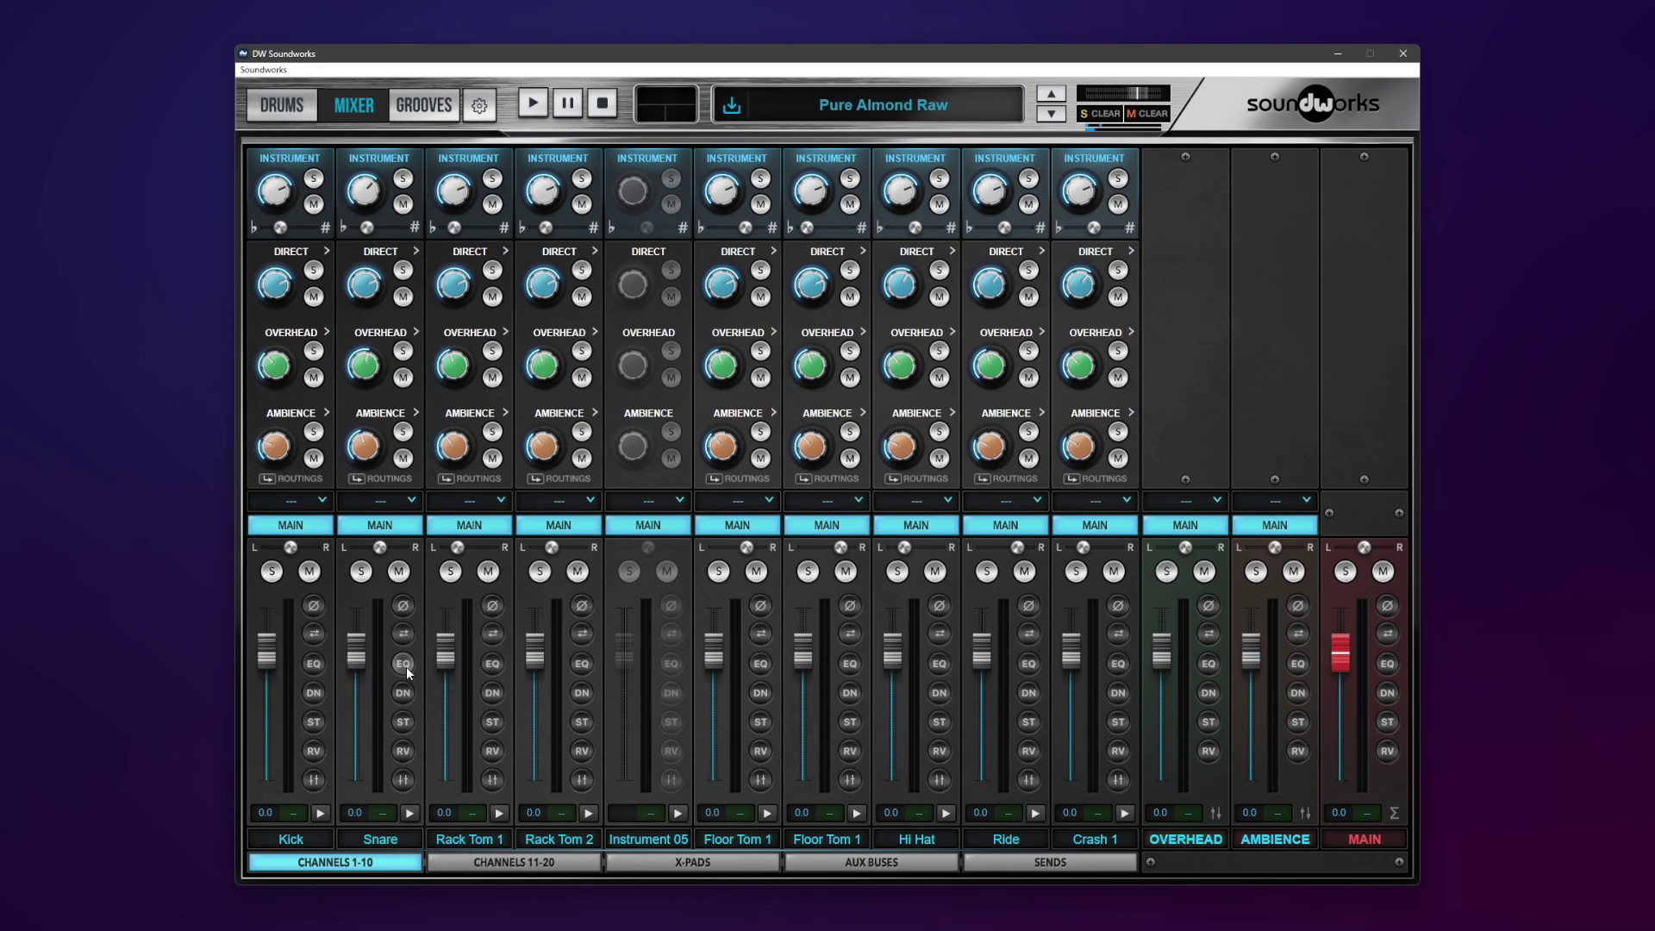
left_click(404, 668)
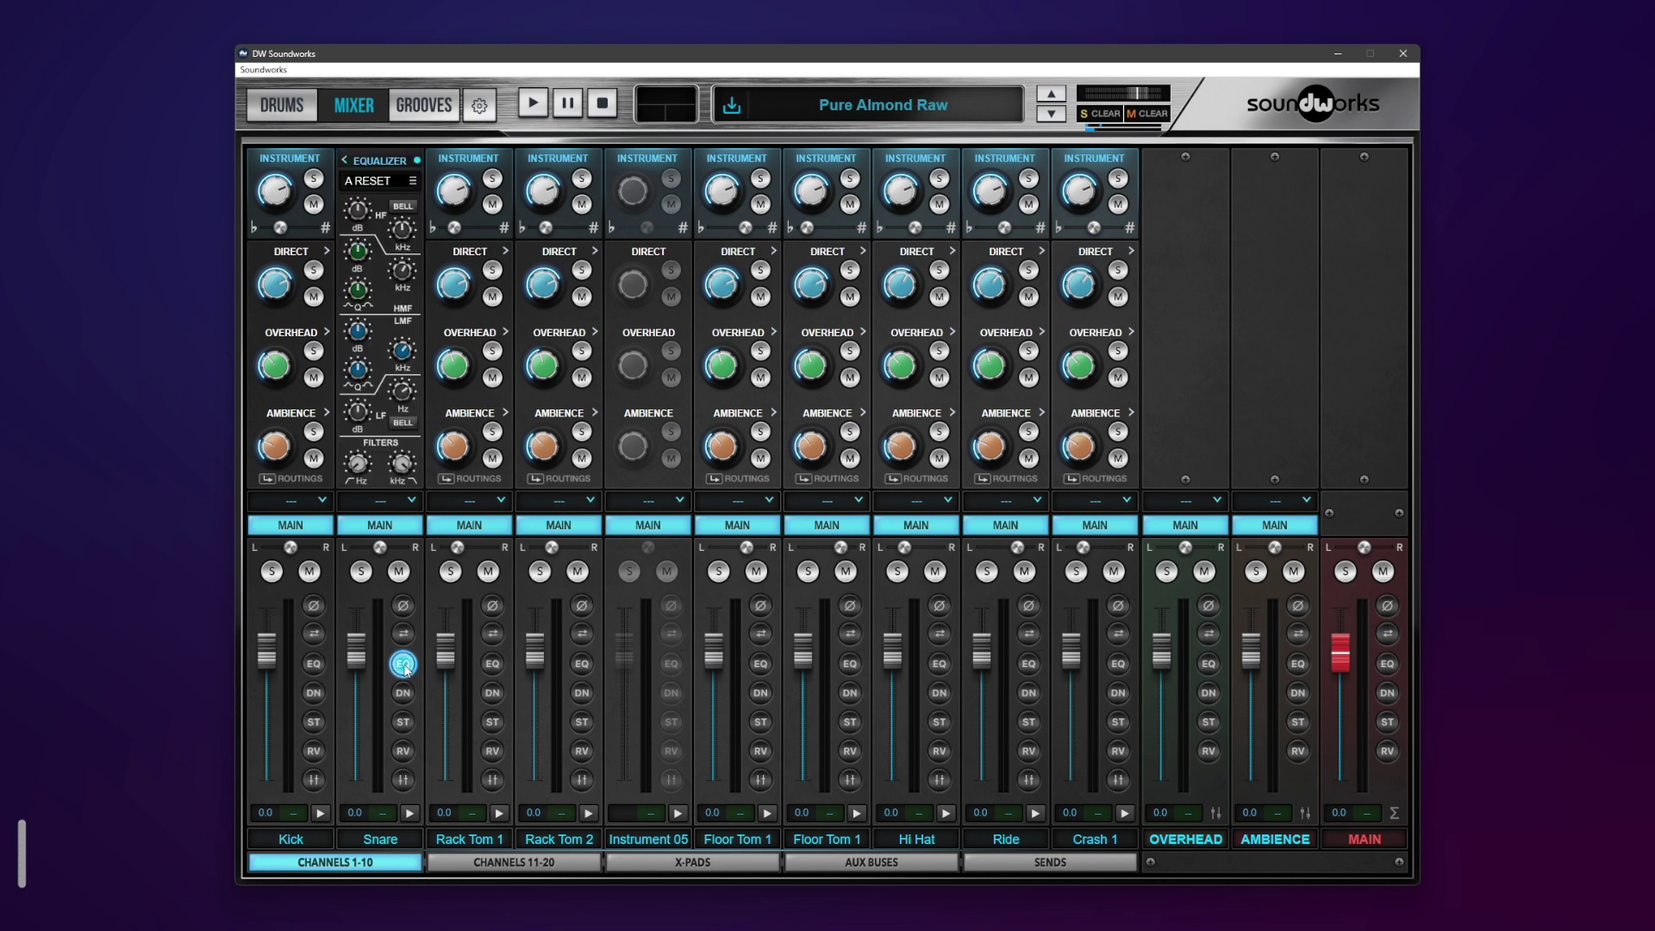
left_click(404, 665)
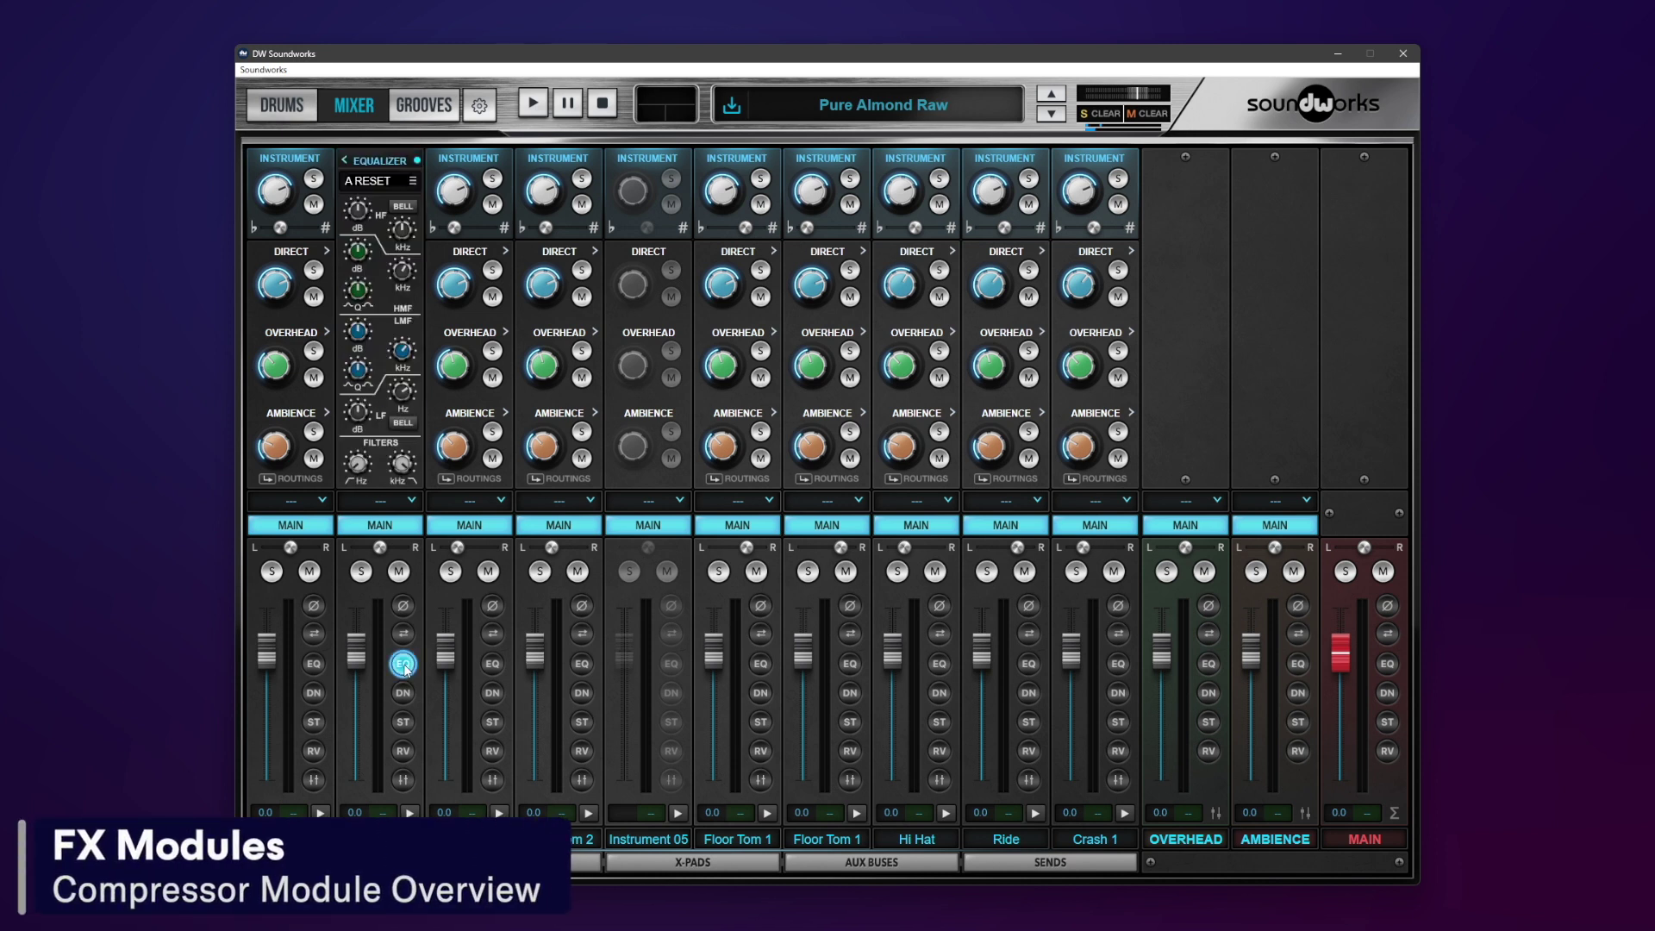
left_click(404, 665)
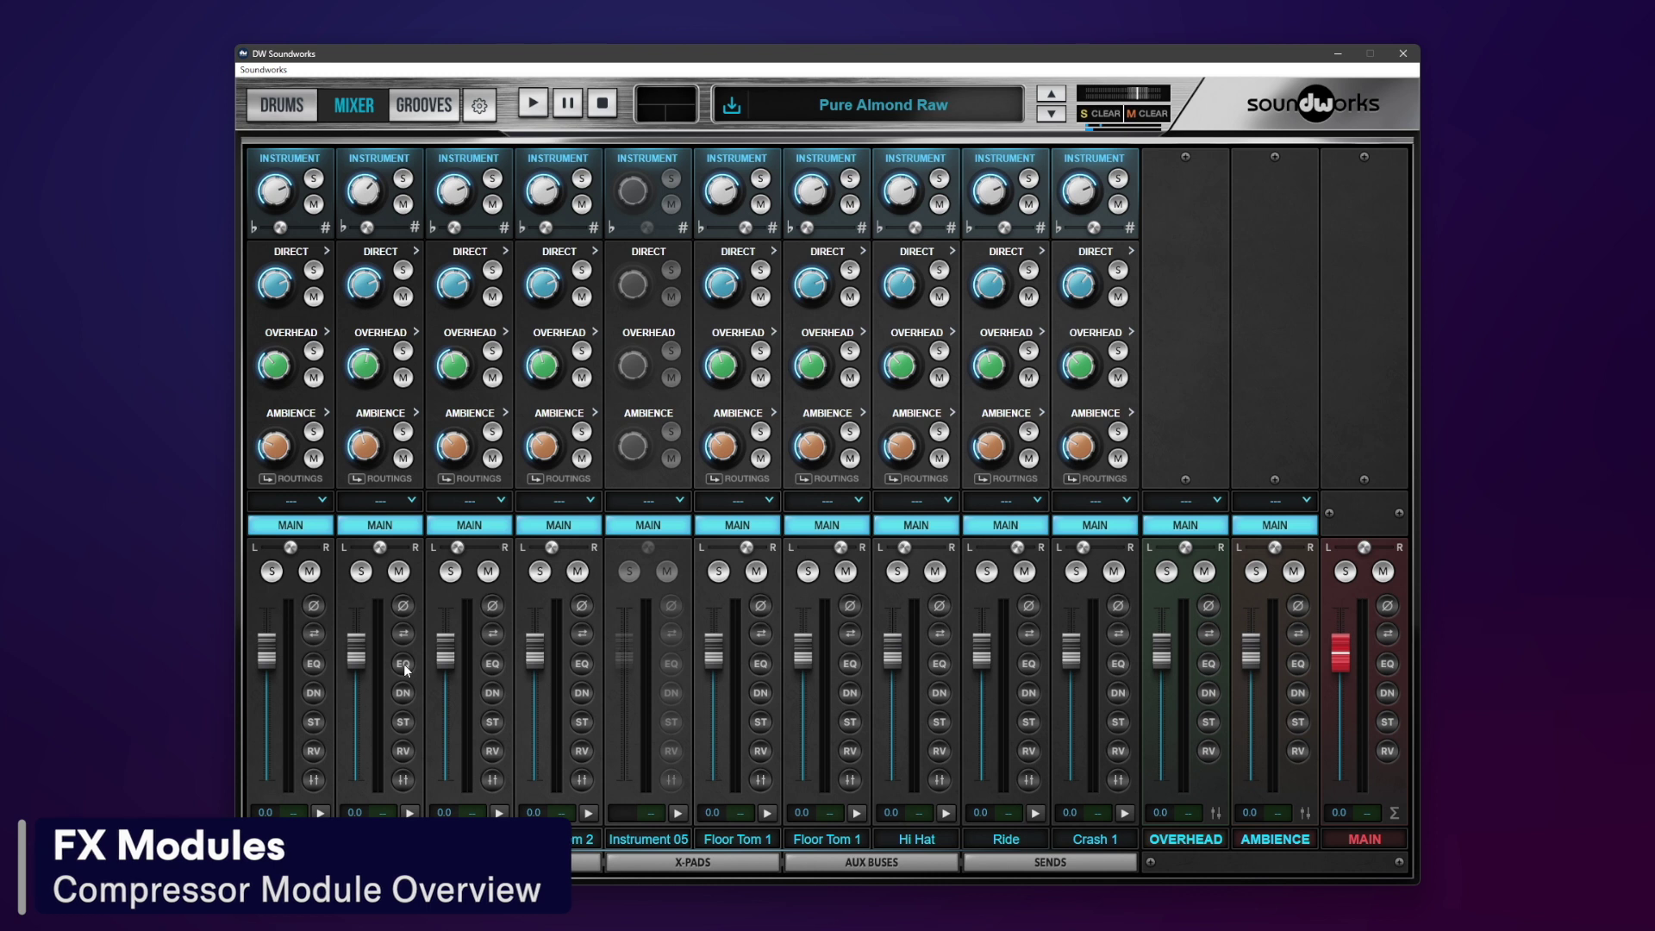
left_click(402, 693)
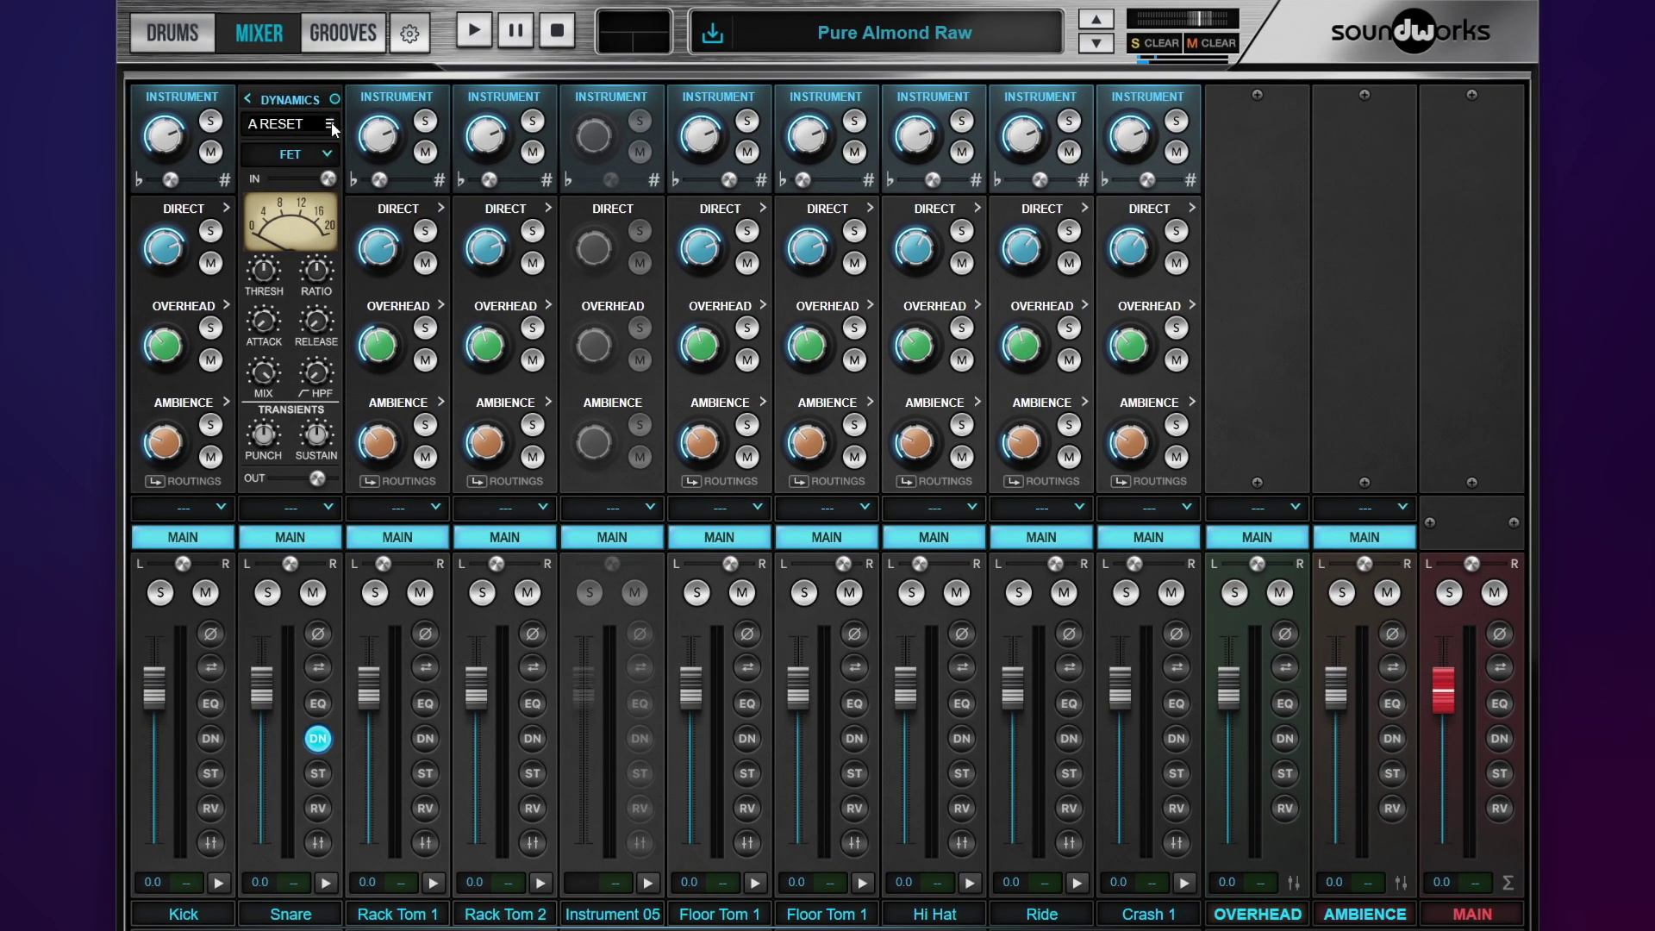
Browse the dynamics presets and compressor types, keeping A RESET and FET.
left_click(331, 125)
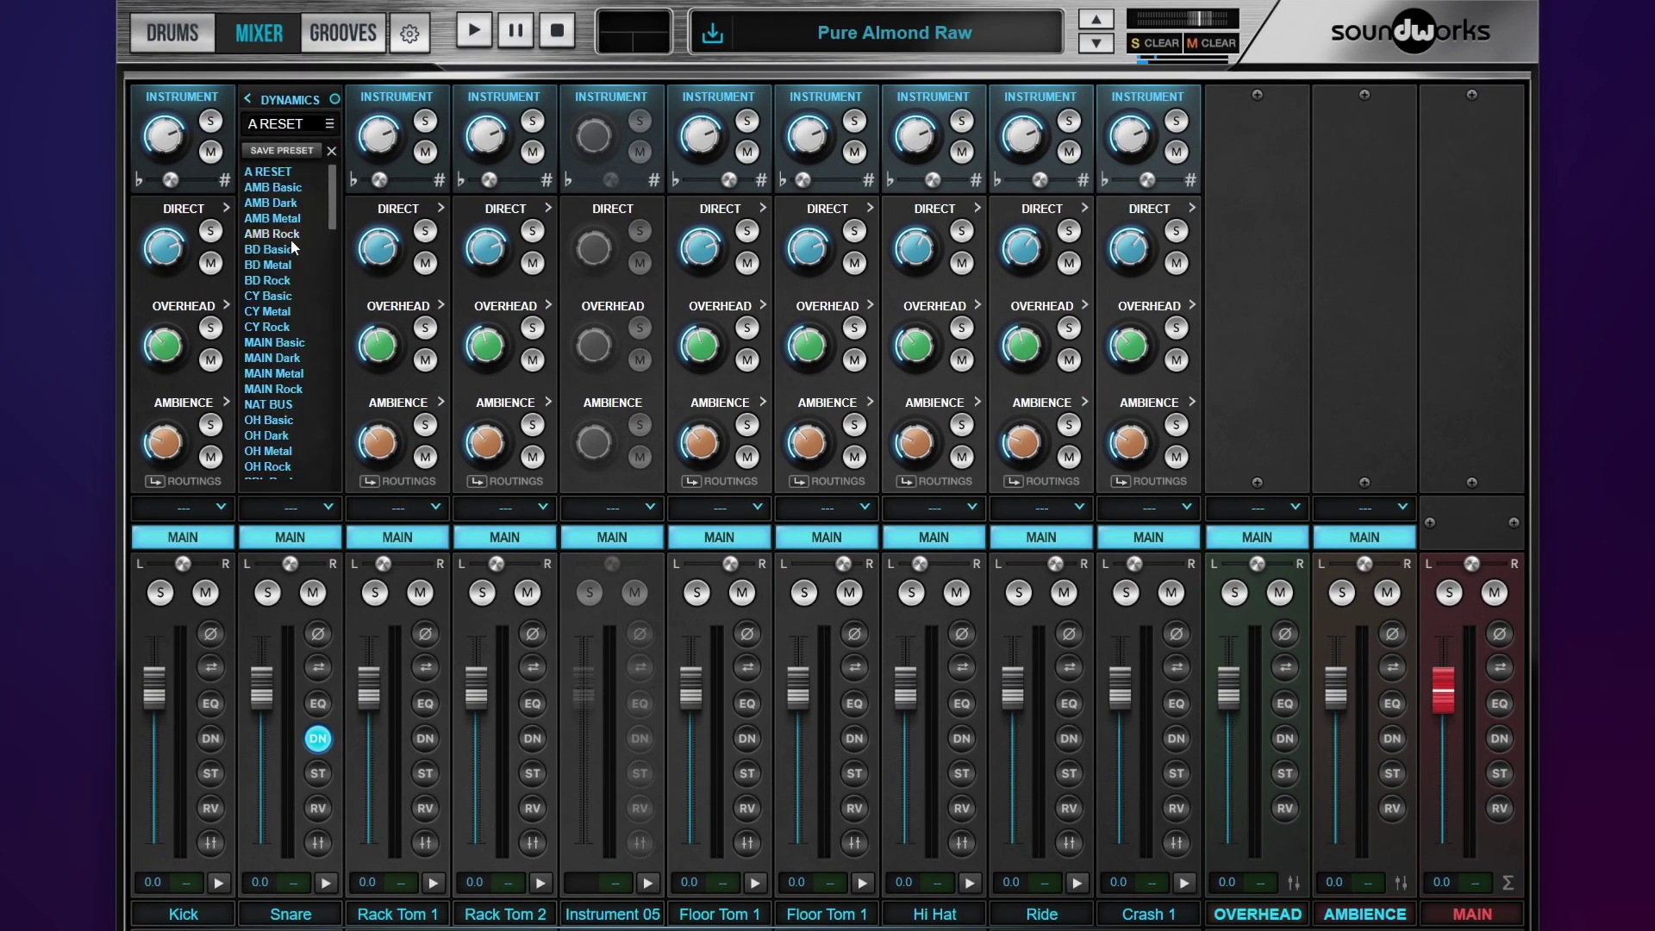
scroll(289, 211, "down", 4)
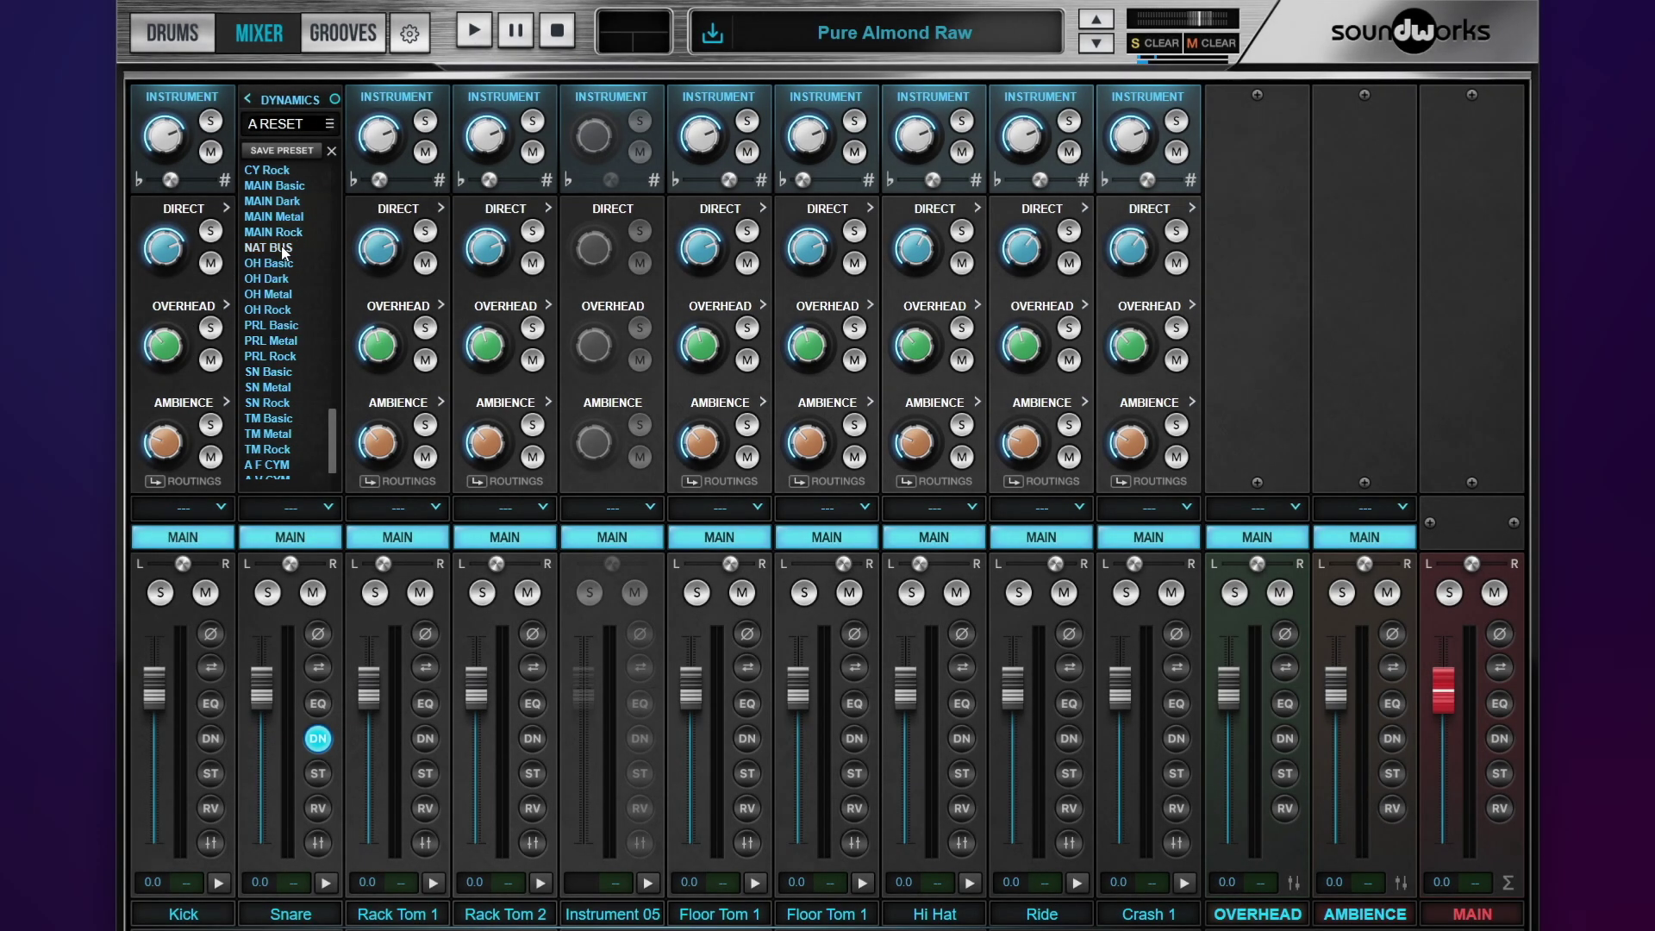
scroll(301, 252, "up", 4)
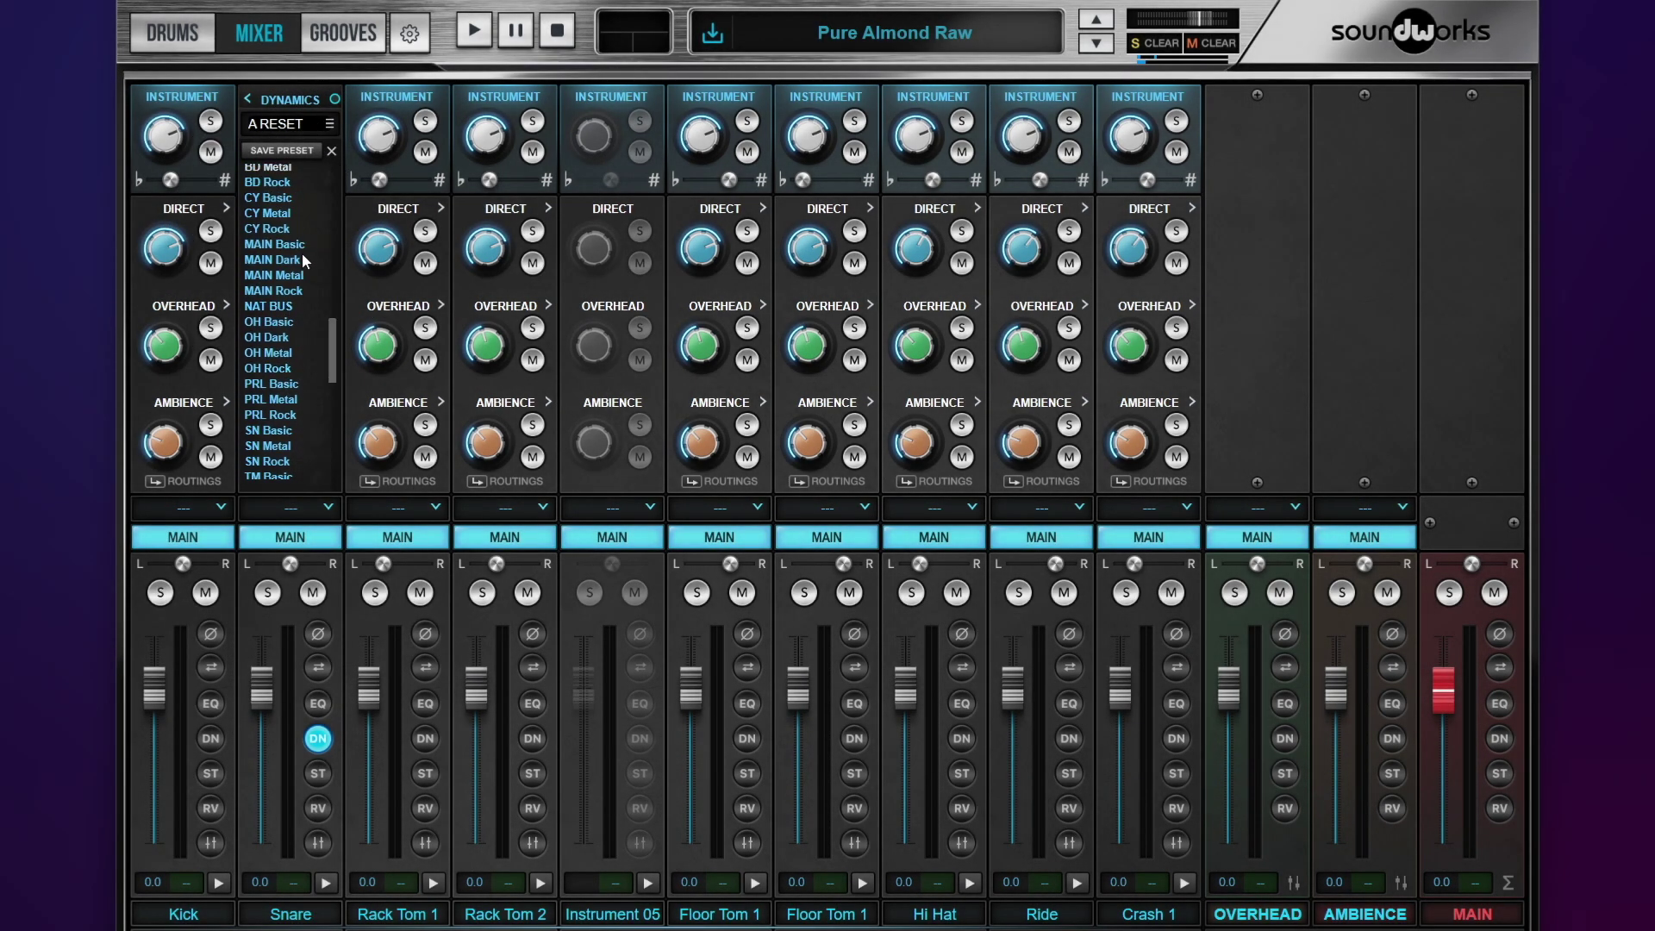
left_click(332, 151)
left_click(333, 151)
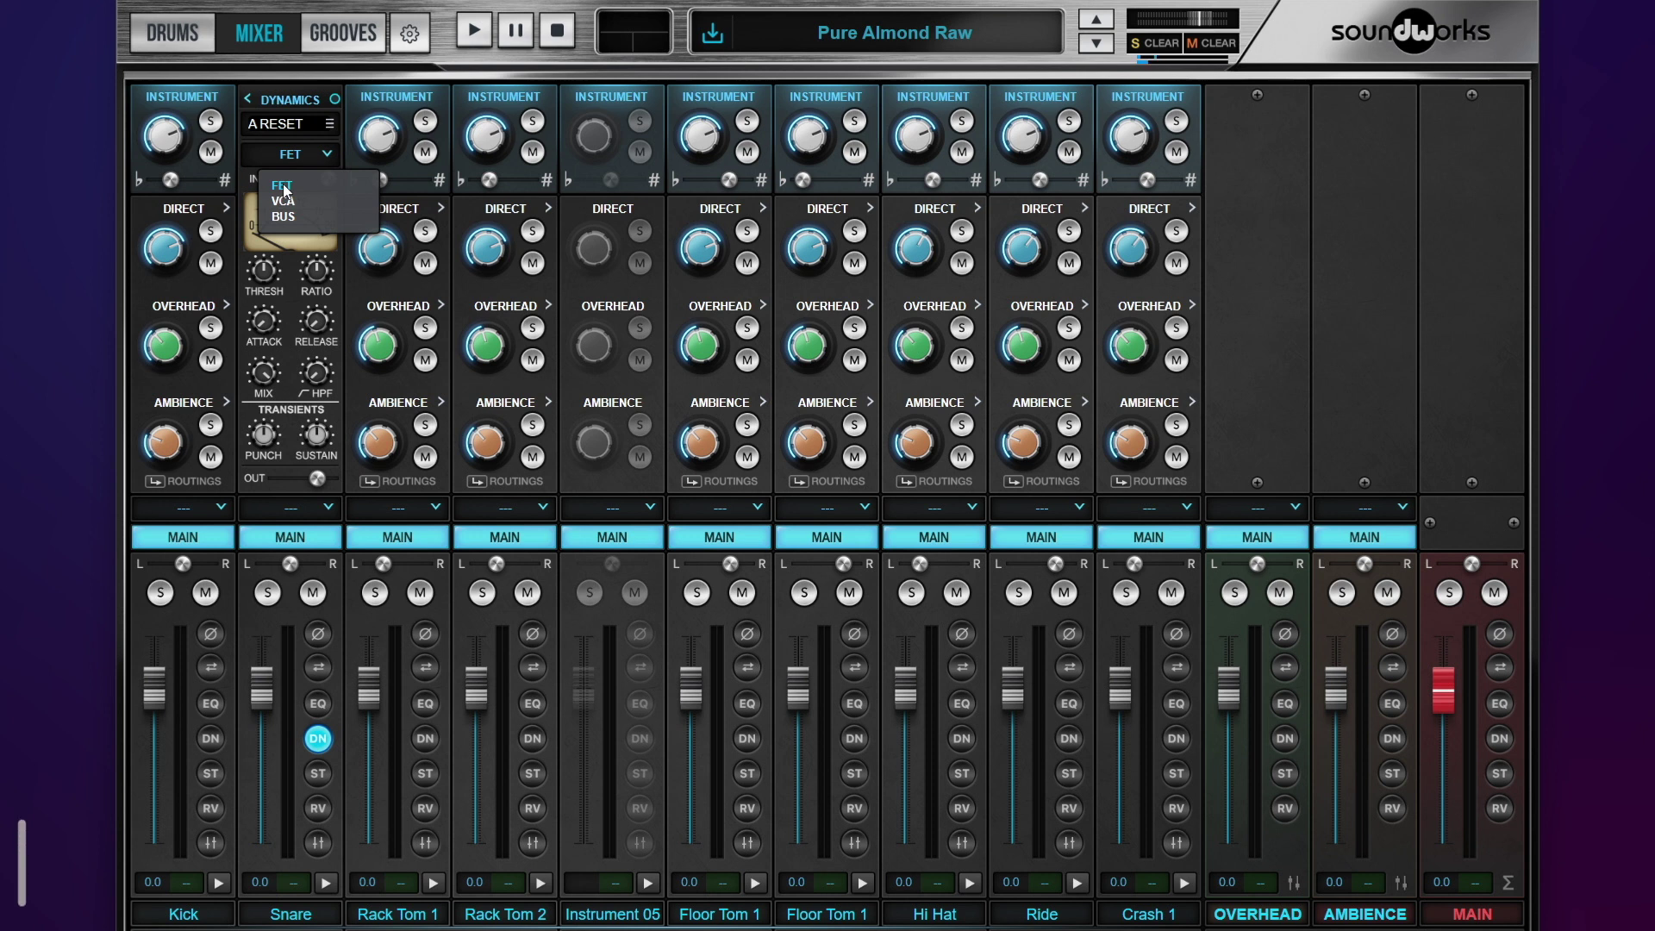
left_click(329, 156)
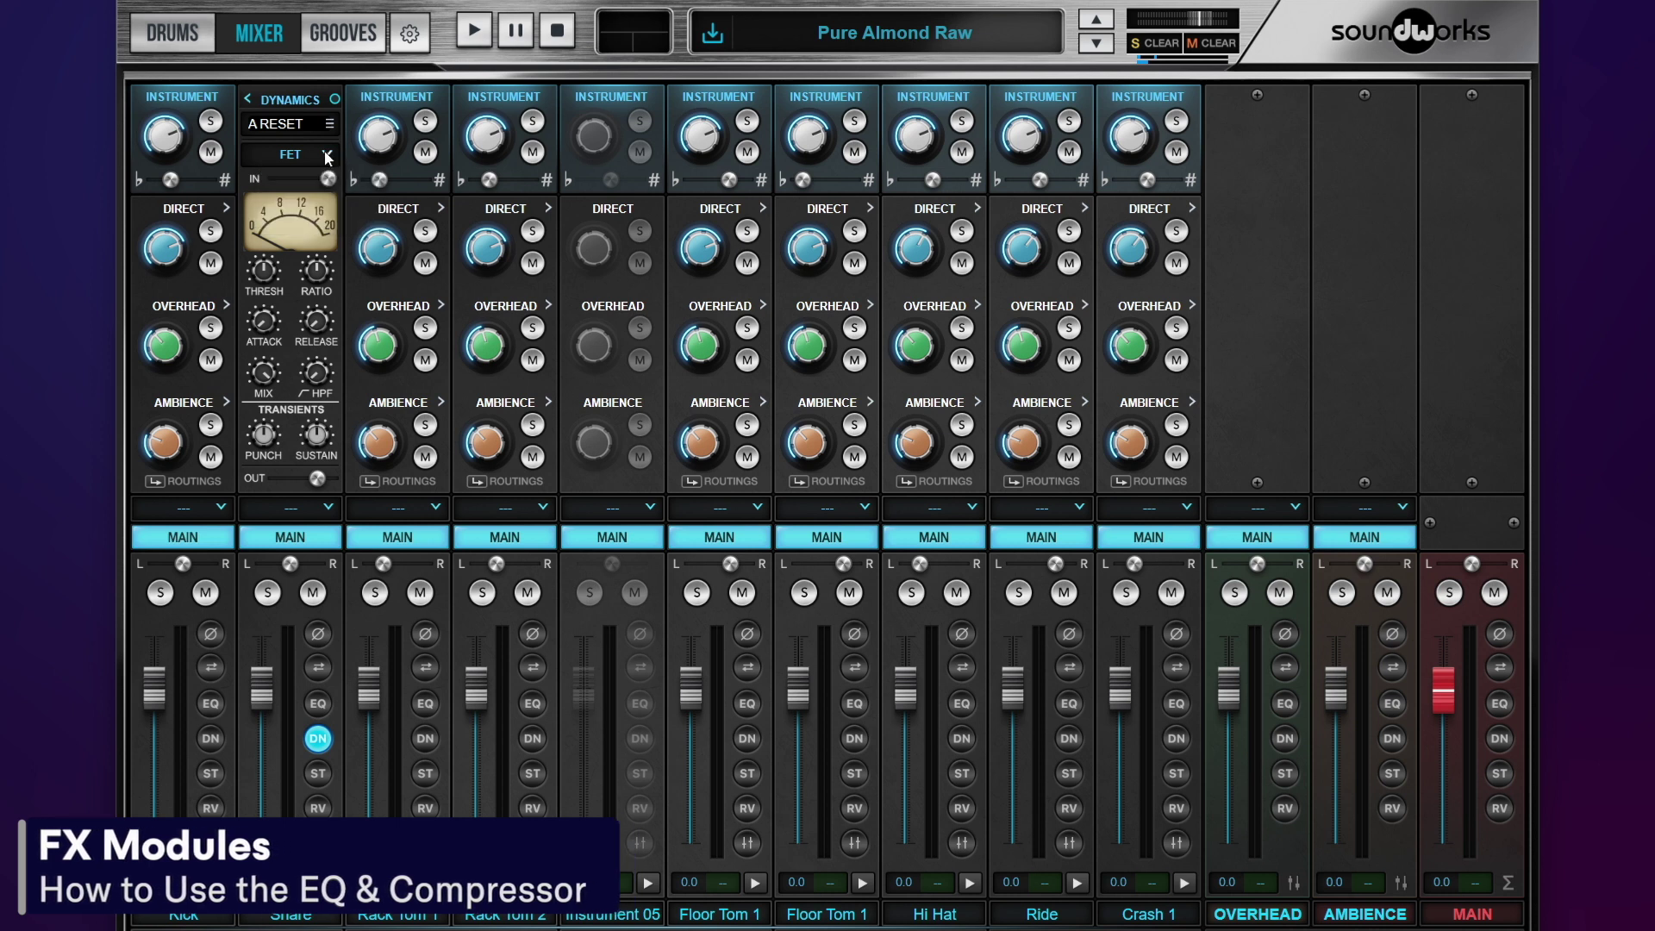
Close the Snare's dynamics module and audition the snare through the mixer.
mouse_move(326, 182)
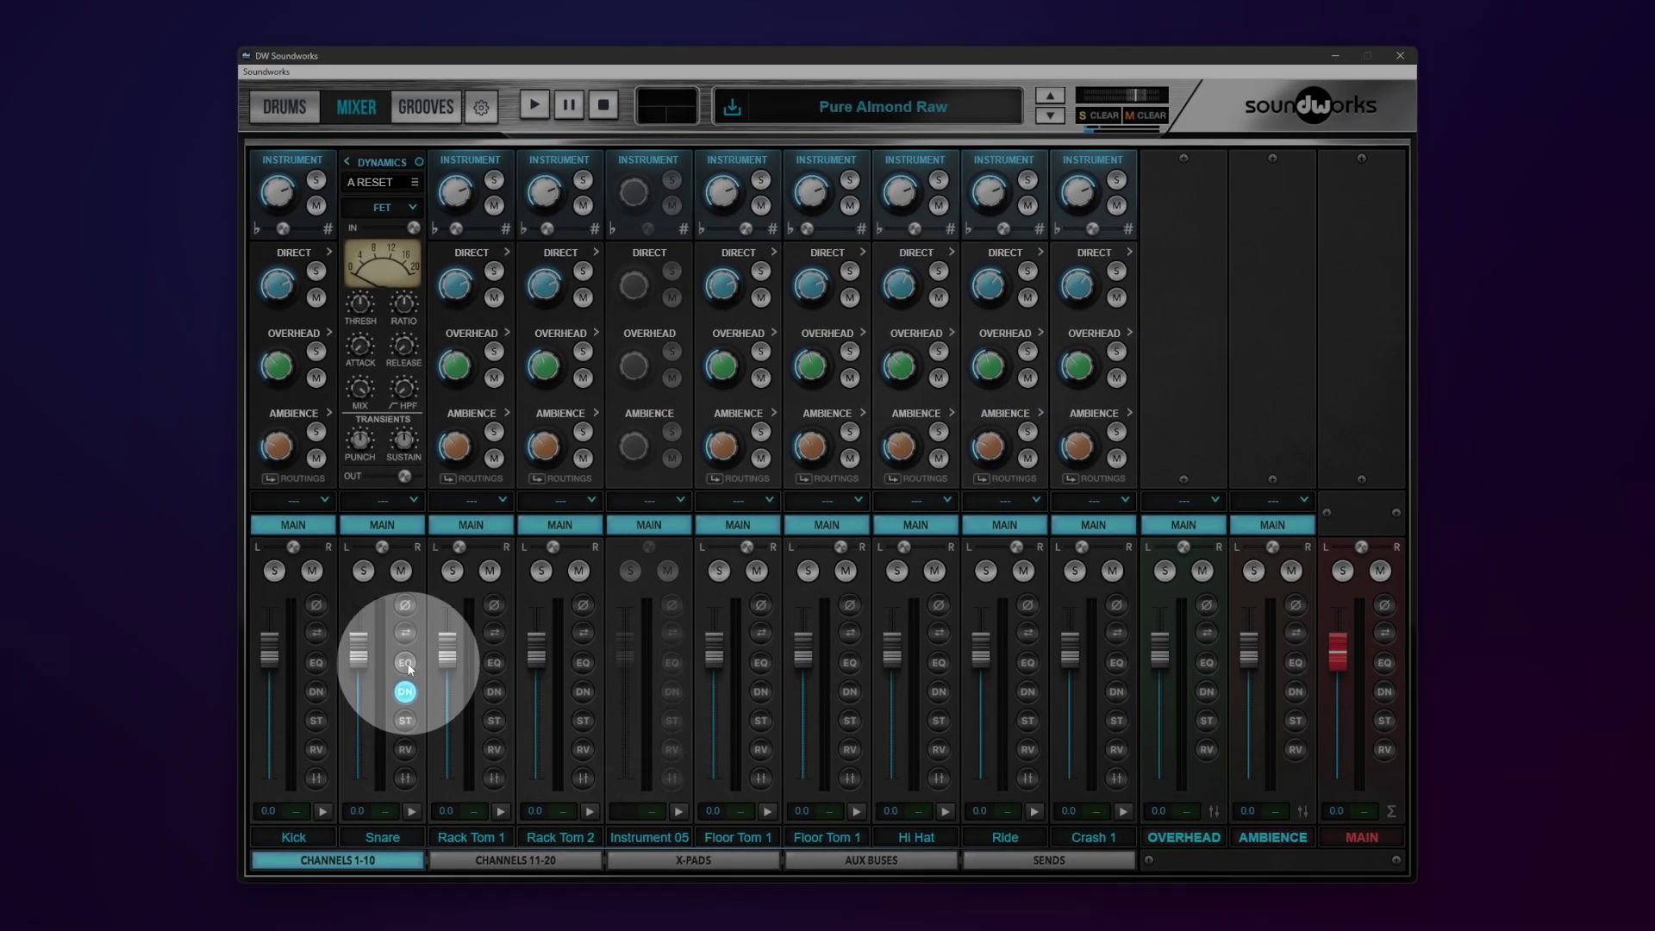
left_click(400, 692)
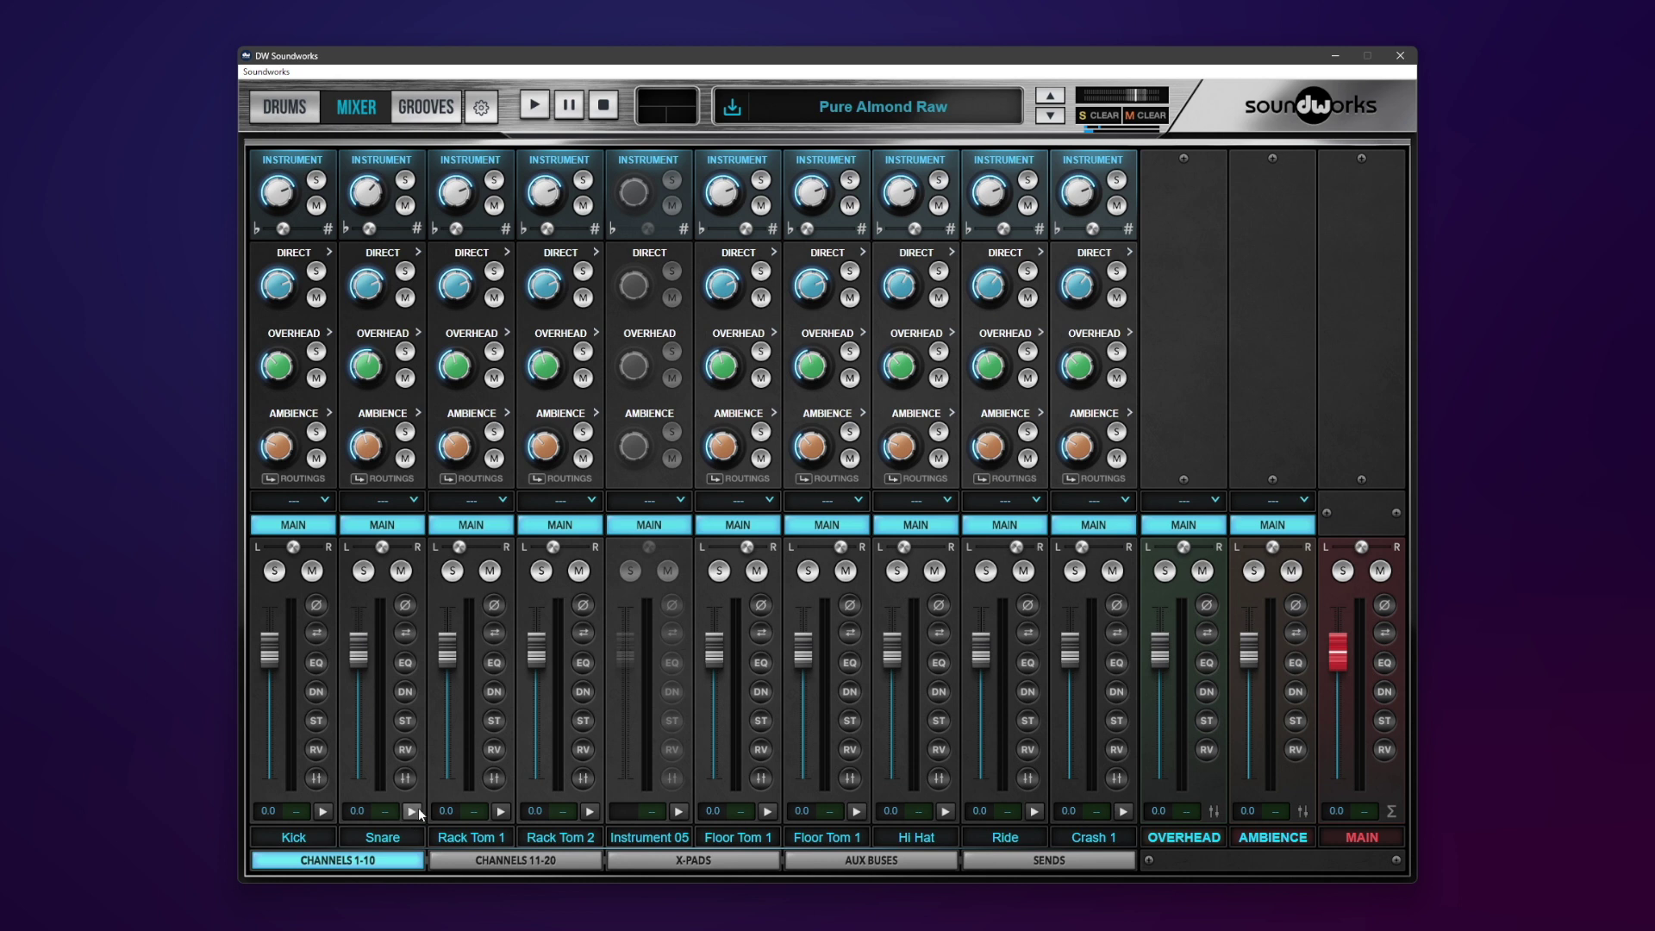
left_click(418, 810)
Load the SN Basic preset on the Snare equalizer, switch it on, and audition the snare.
left_click(405, 663)
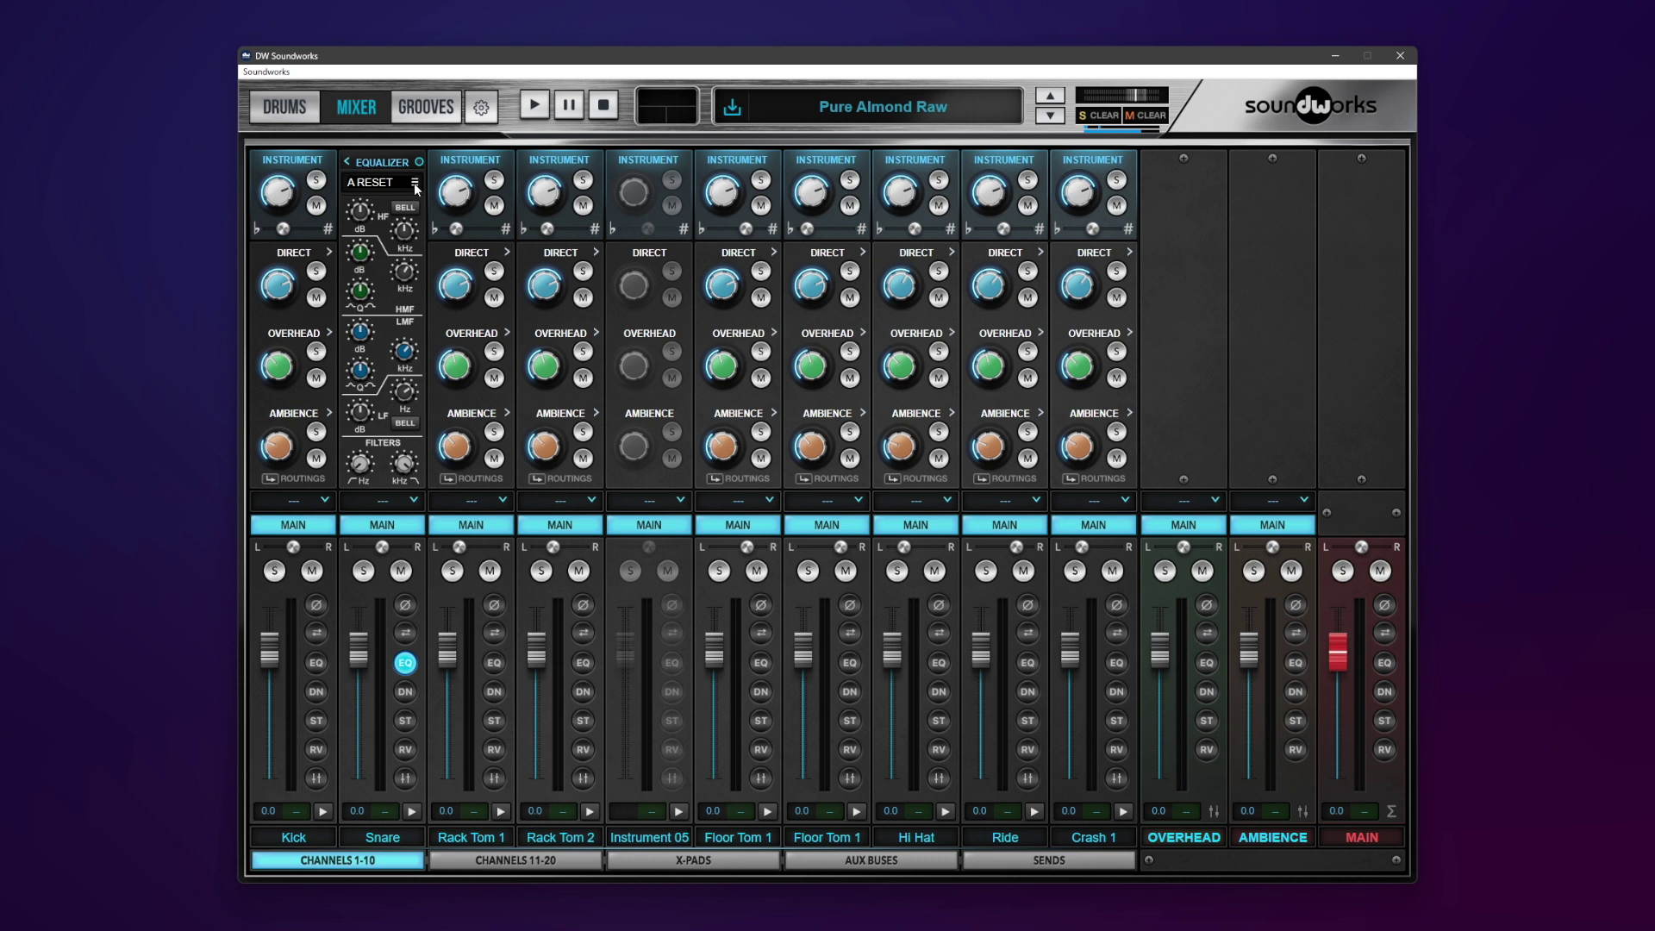
left_click(415, 183)
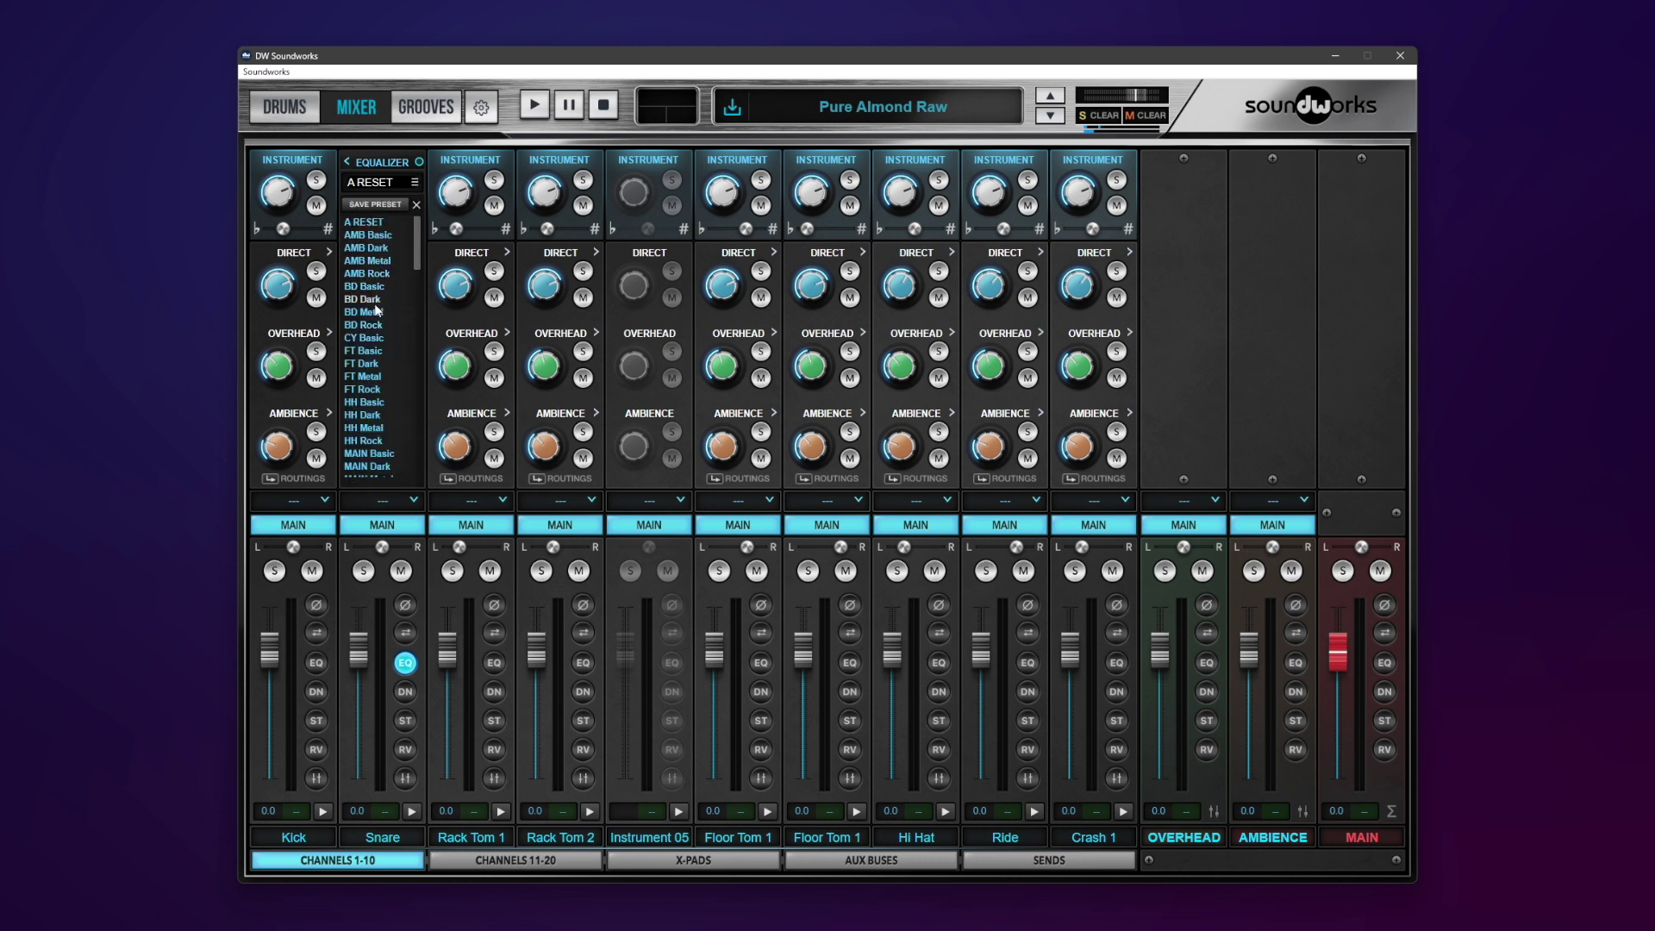
scroll(379, 314, "down", 5)
left_click(373, 425)
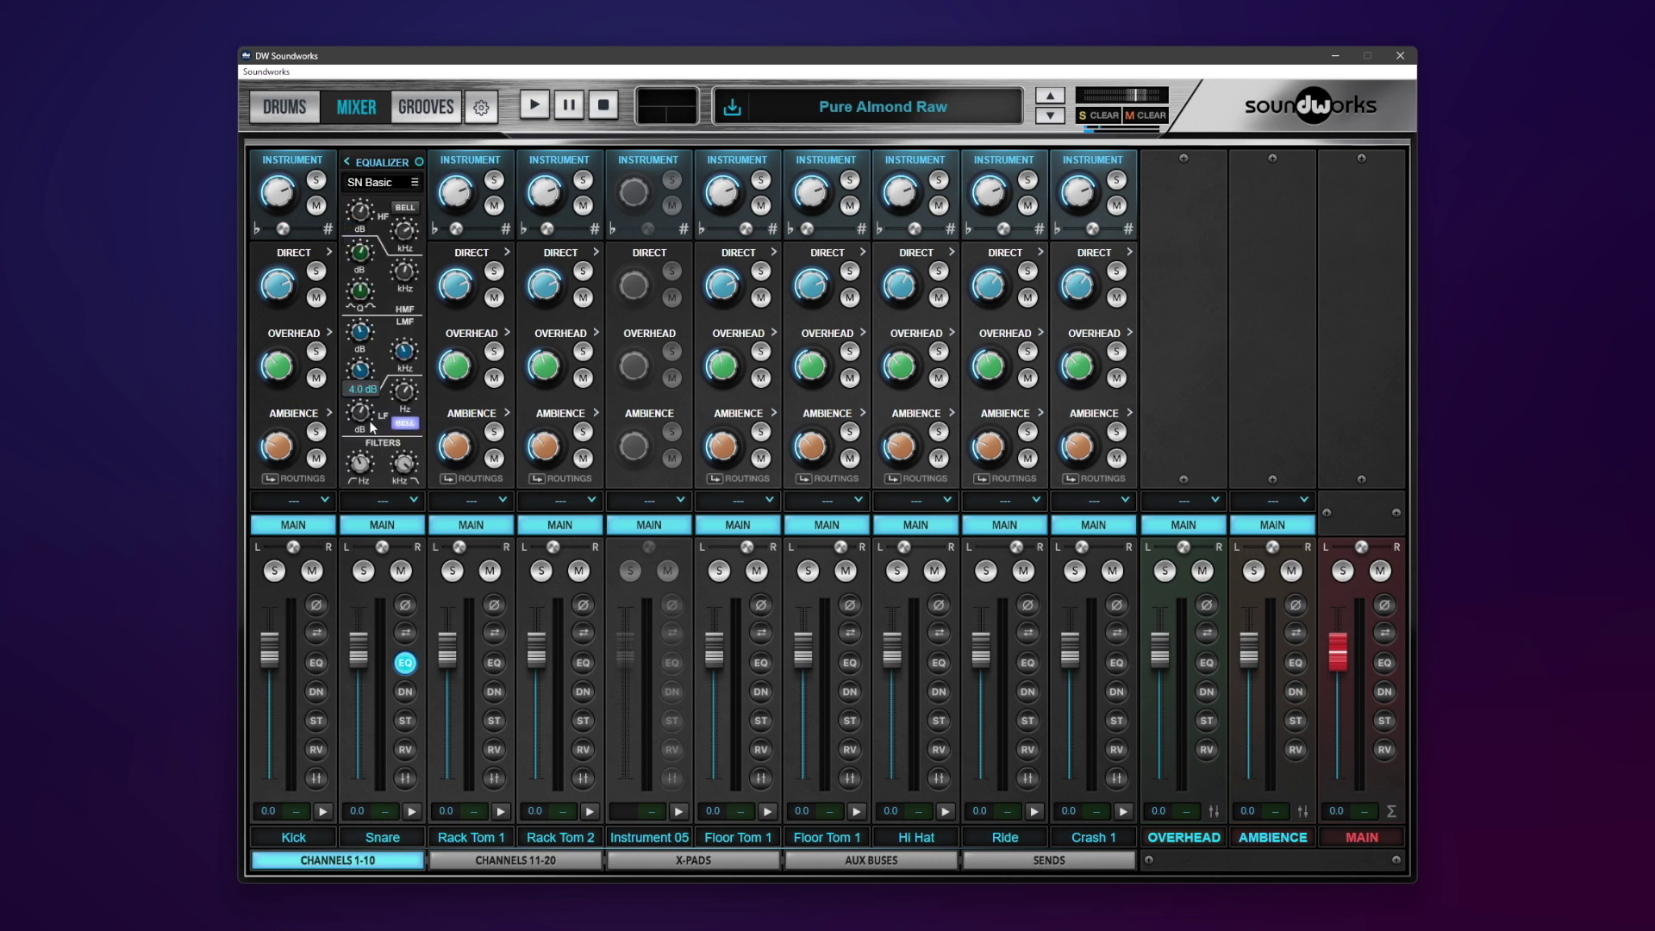
left_click(405, 663)
left_click(413, 811)
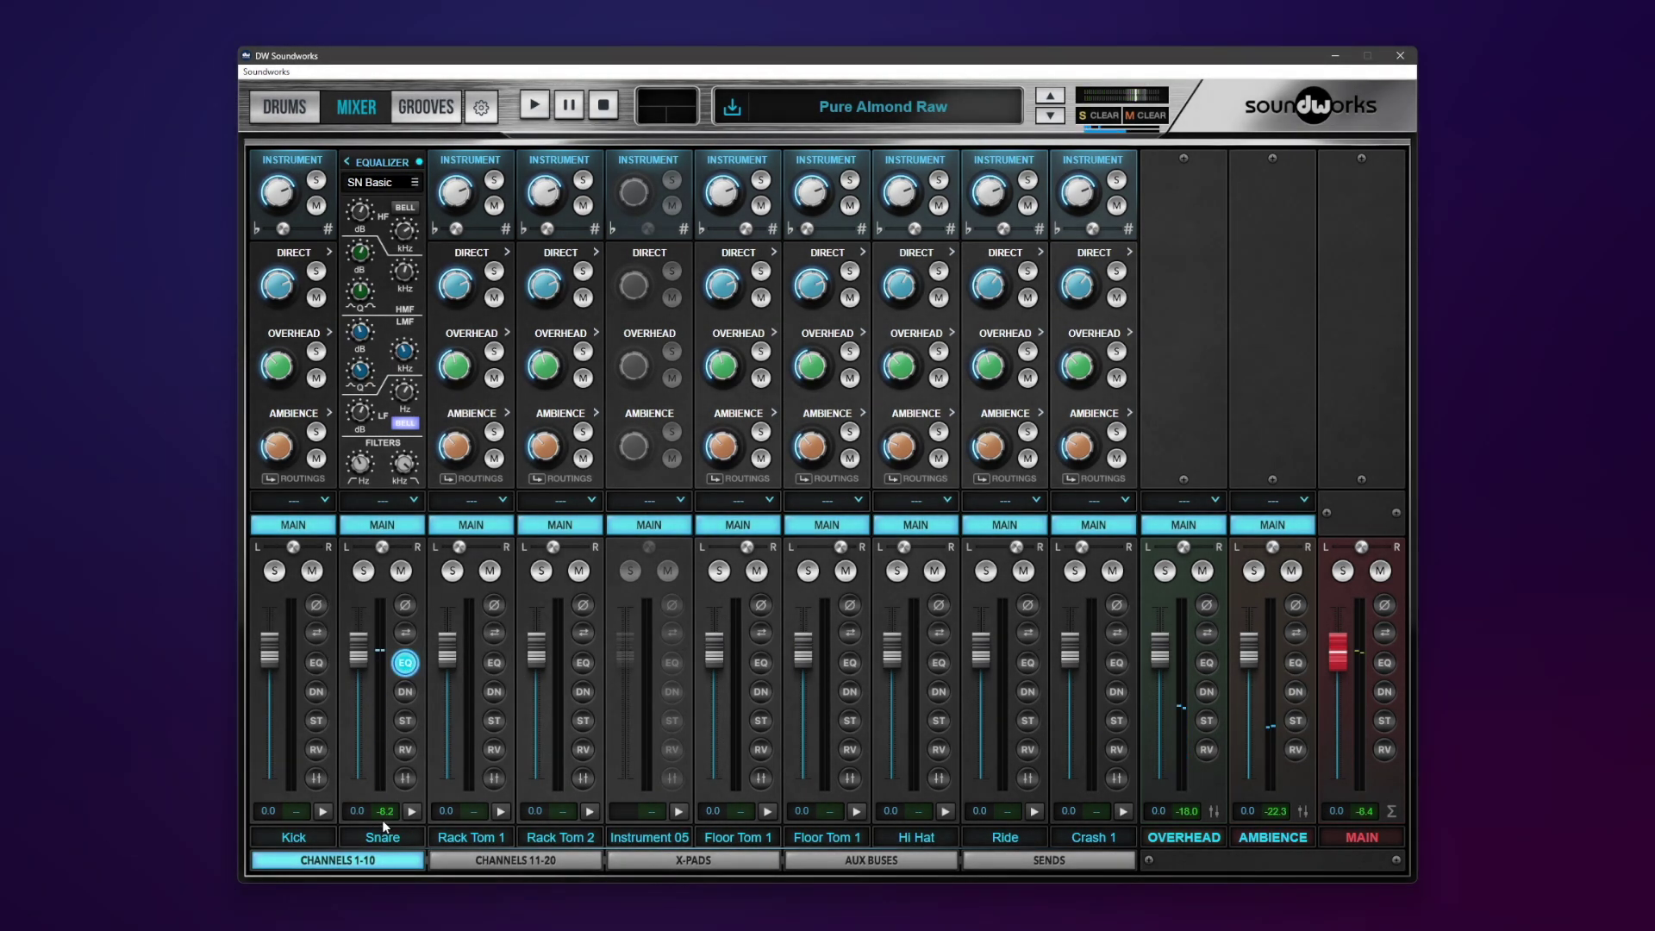
left_click(412, 812)
left_click(412, 812)
left_click(412, 812)
Switch the equalizer to the SN Rock preset and audition the snare again.
left_click(414, 182)
scroll(377, 377, "down", 5)
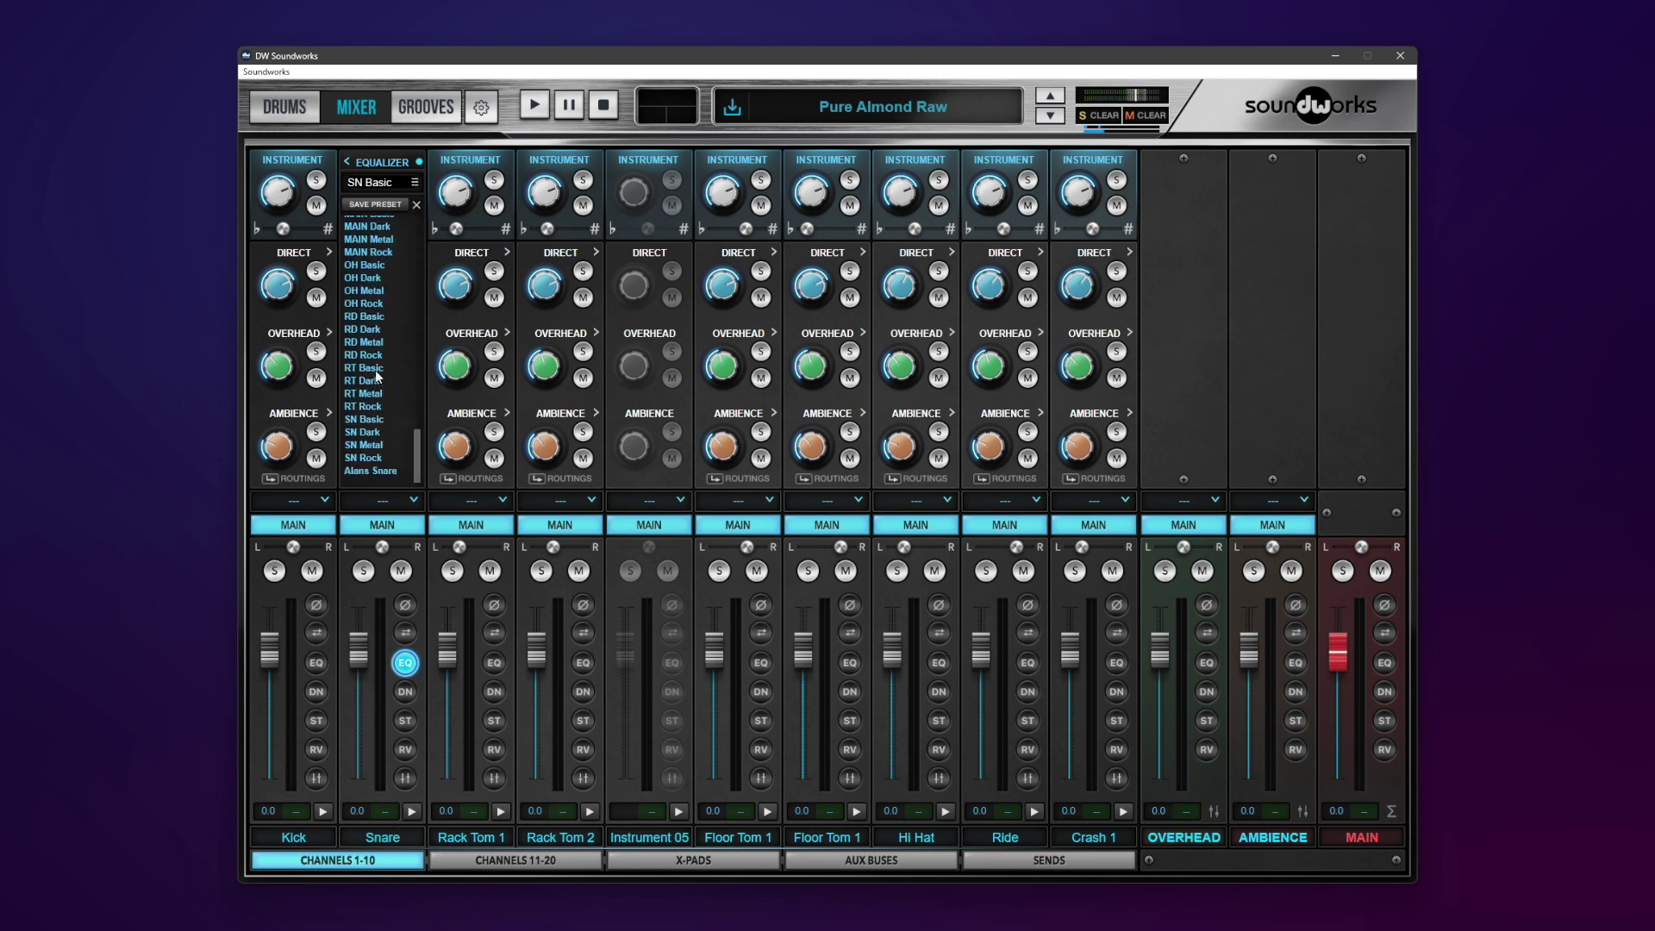
left_click(380, 458)
left_click(412, 811)
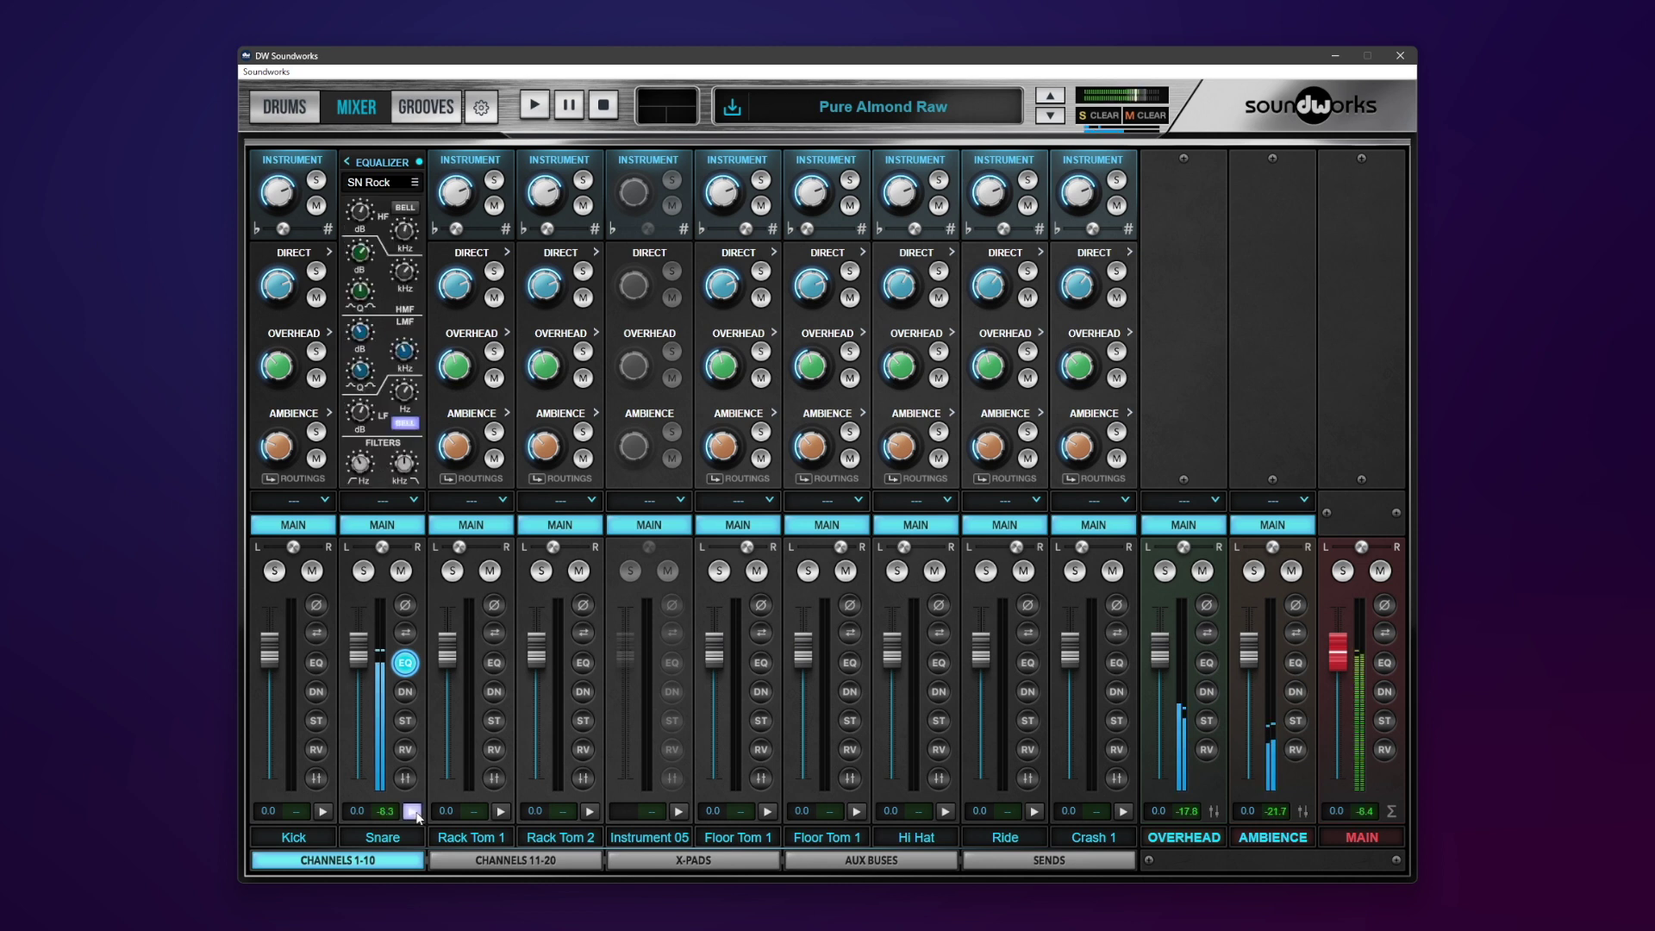
left_click(416, 809)
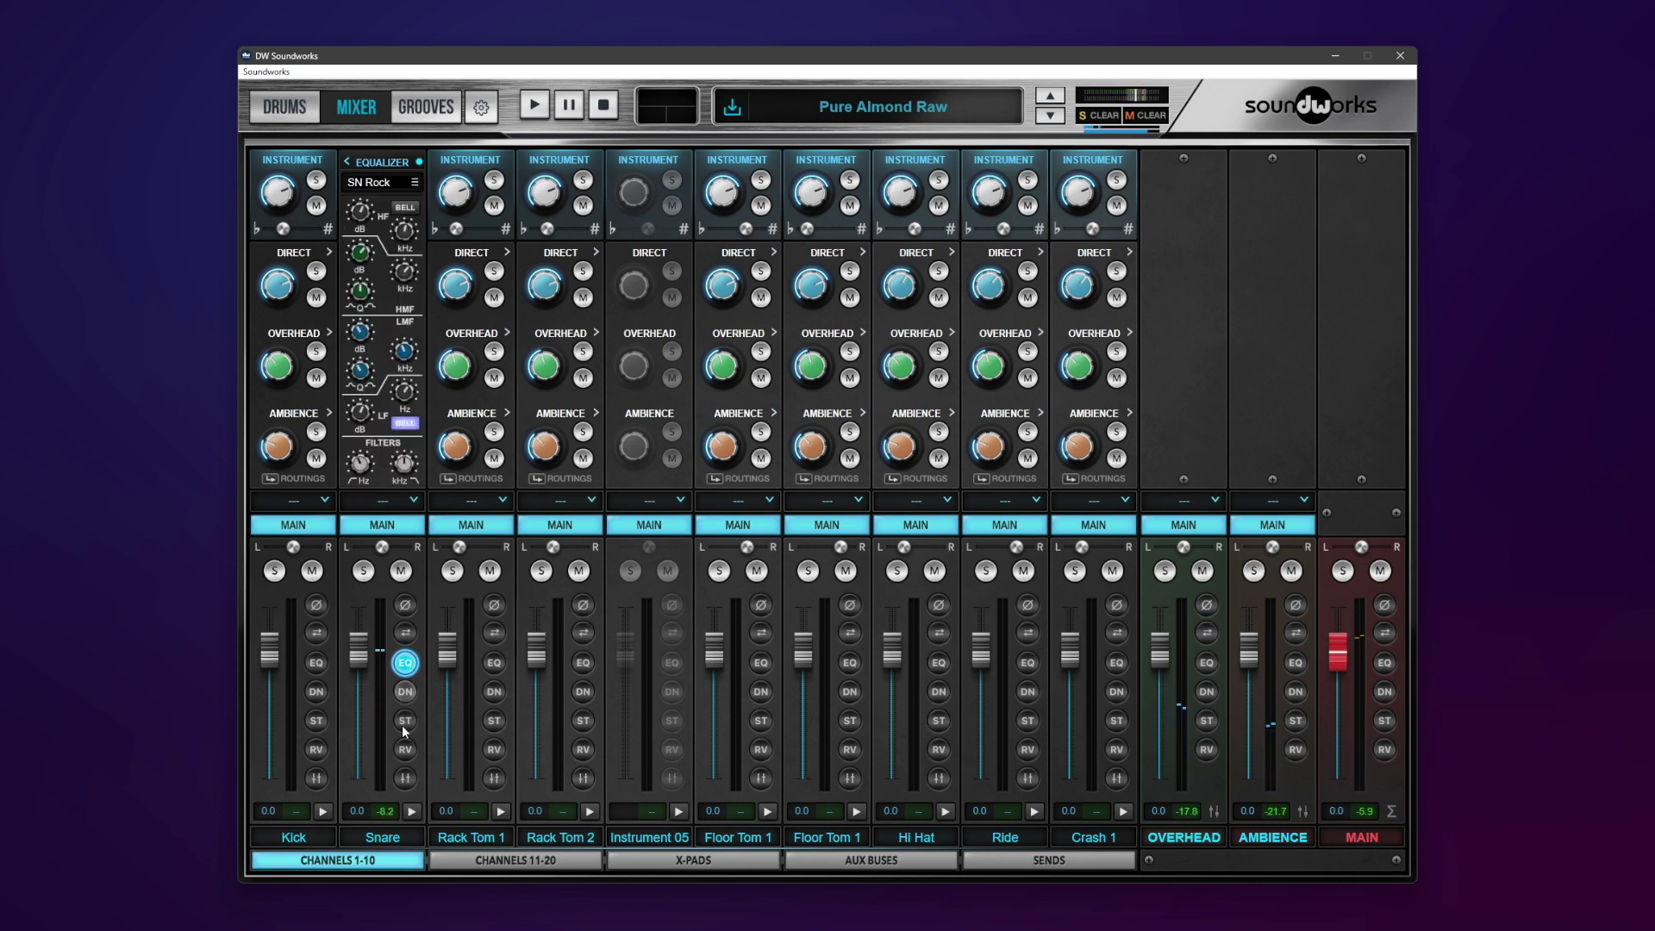
left_click(413, 811)
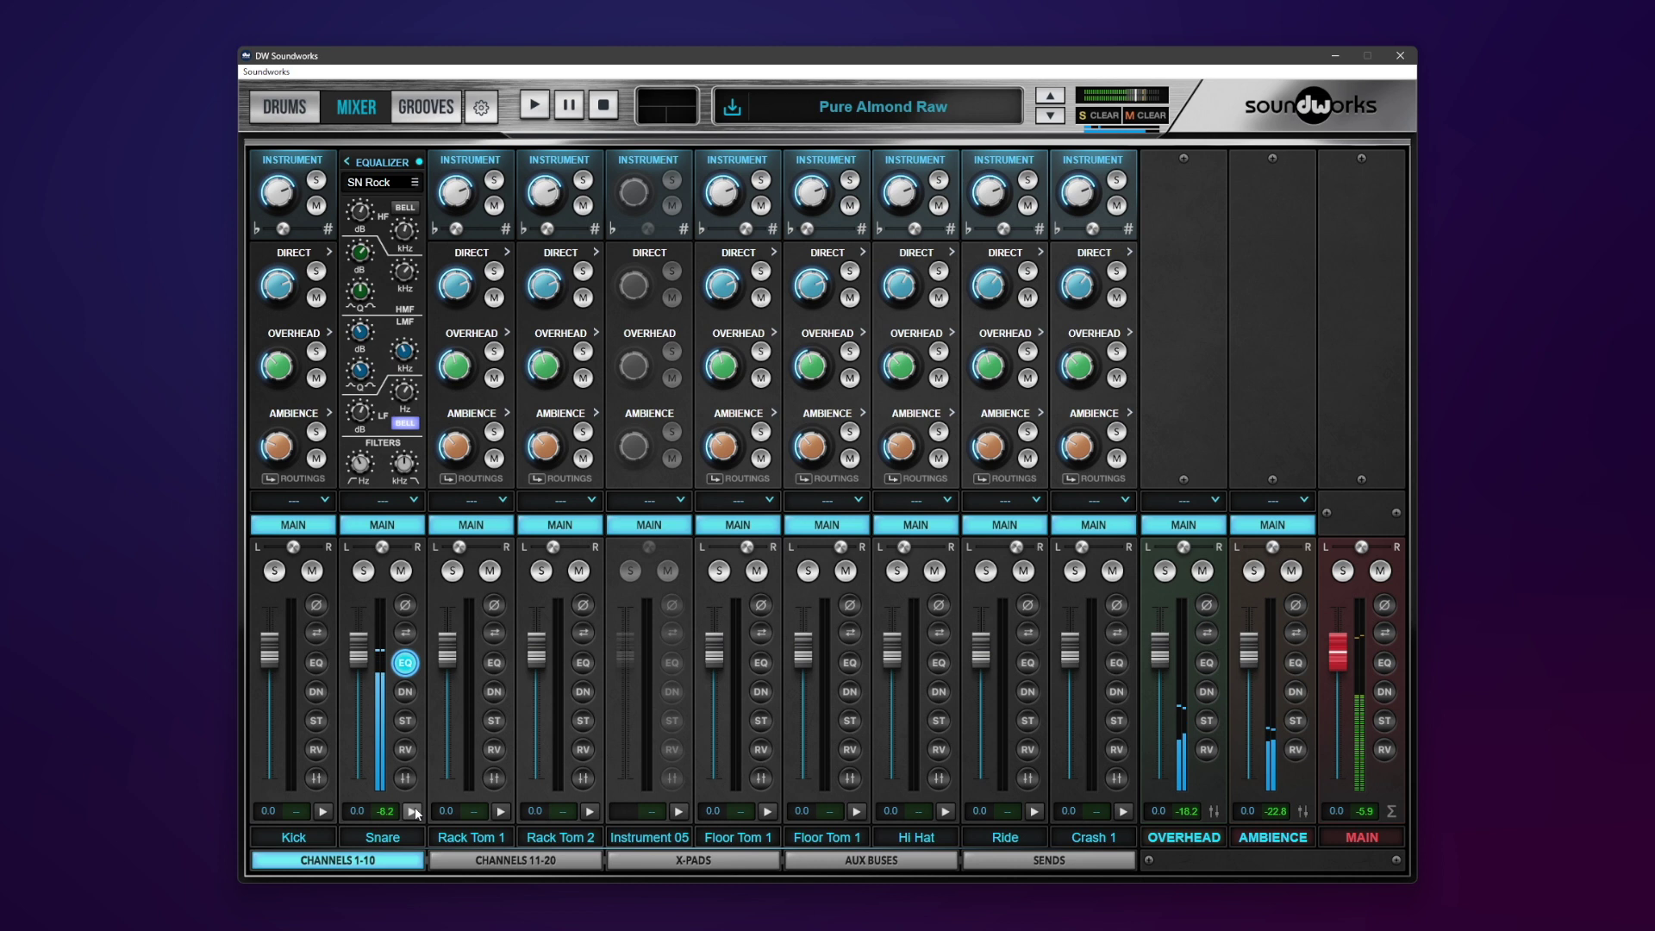
Nudge the Snare compressor input to -0.7 dB, load SN Rock, and audition it.
left_click(401, 692)
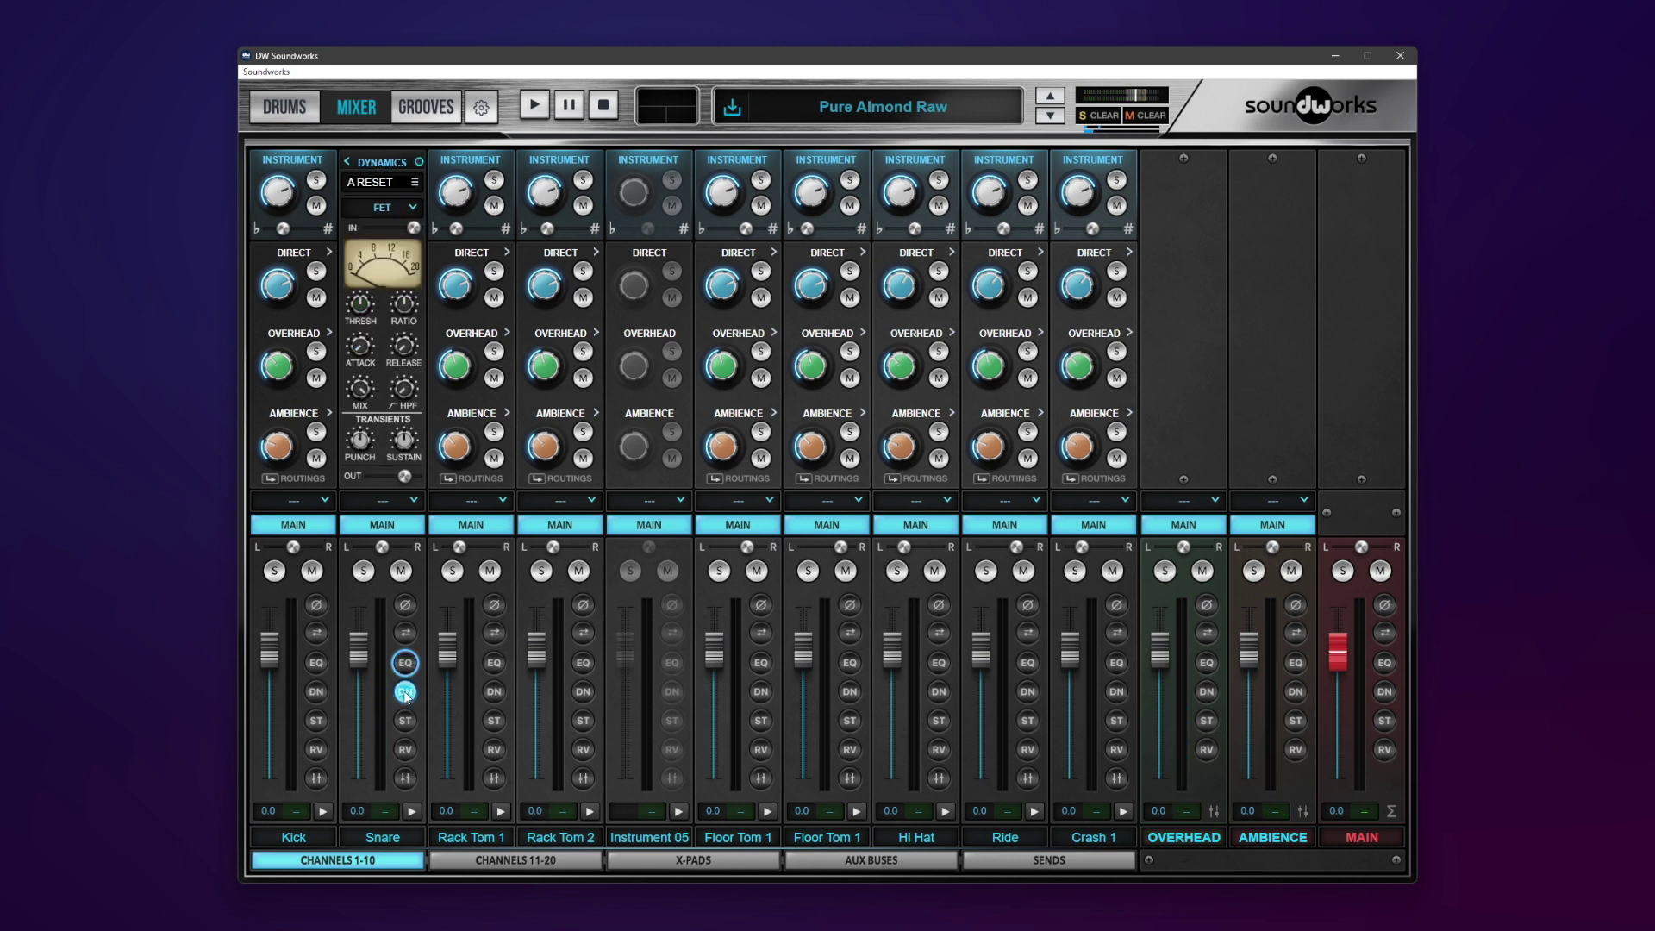
left_click_drag(417, 224, 68, 232)
left_click(404, 229)
left_click(415, 184)
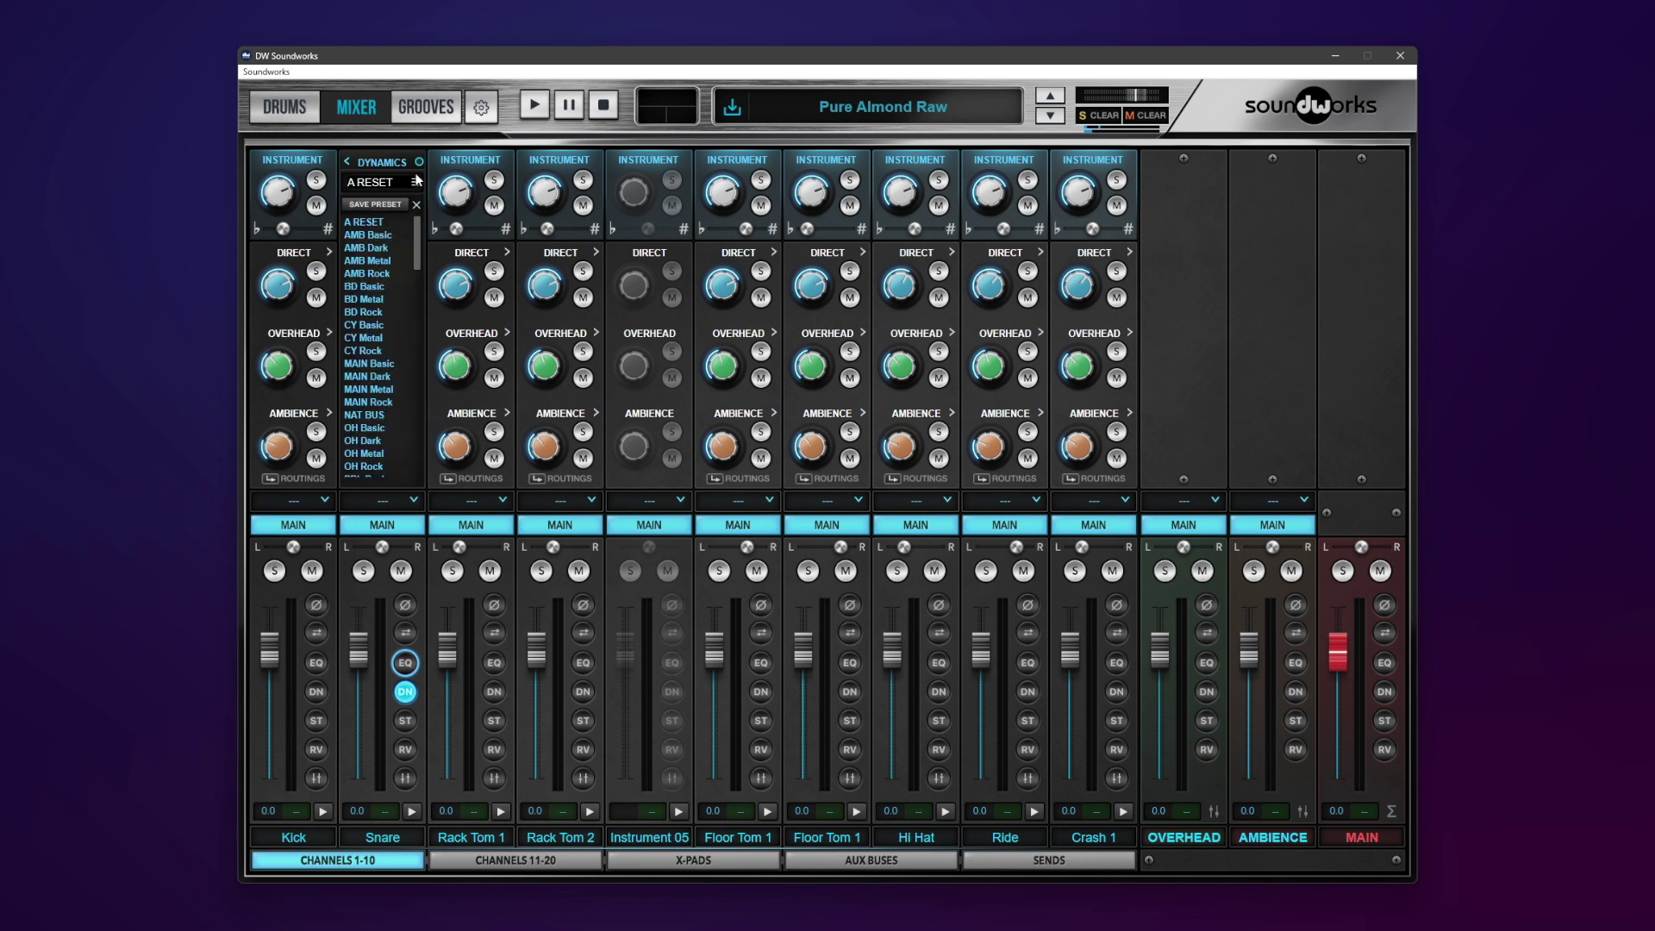
scroll(366, 328, "down", 4)
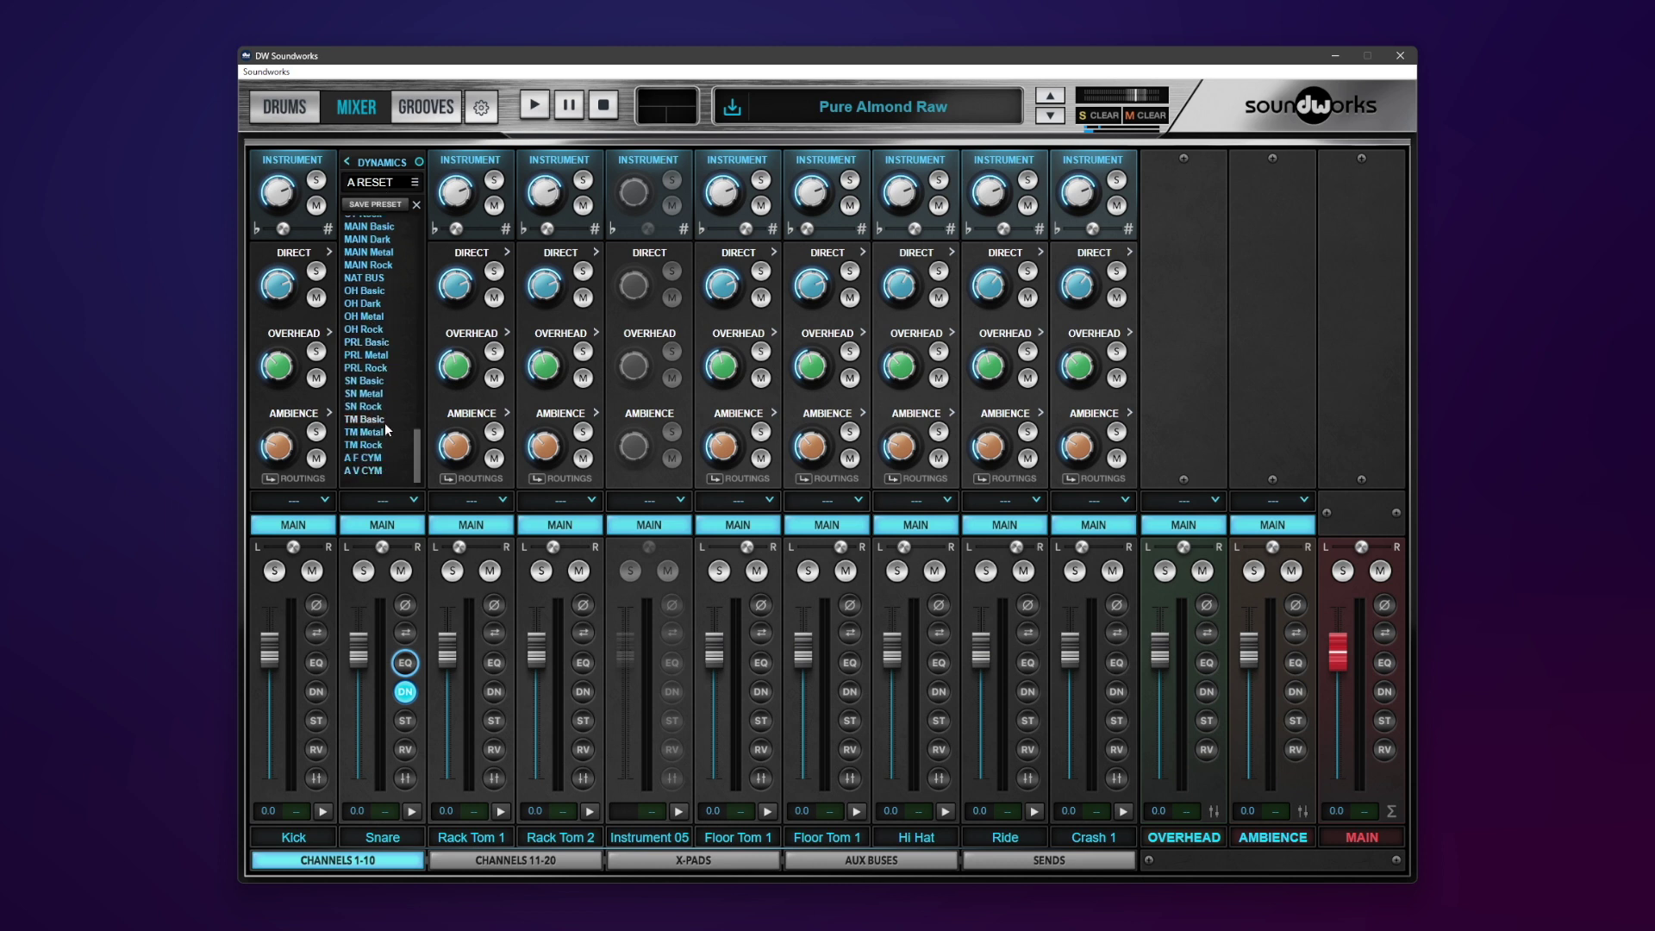
left_click(384, 406)
mouse_move(360, 316)
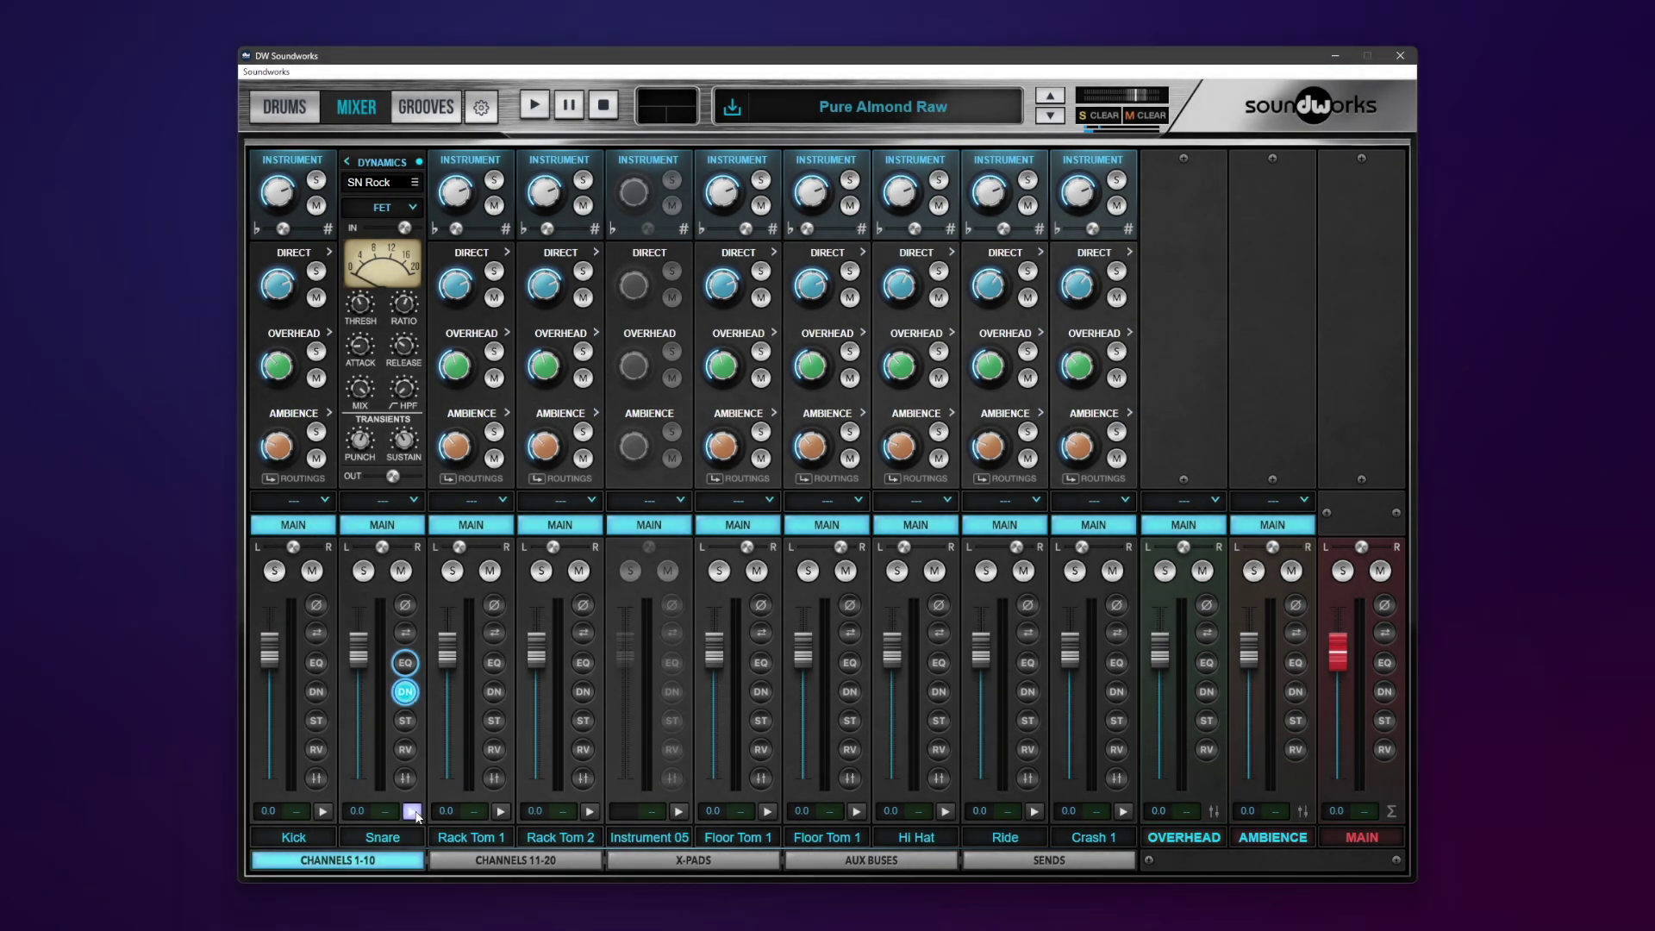
left_click(412, 812)
left_click(410, 812)
Lower the Snare compressor output to -10.0 dB.
mouse_move(393, 475)
scroll(393, 475, "down", 1)
left_click_drag(323, 480, 259, 487)
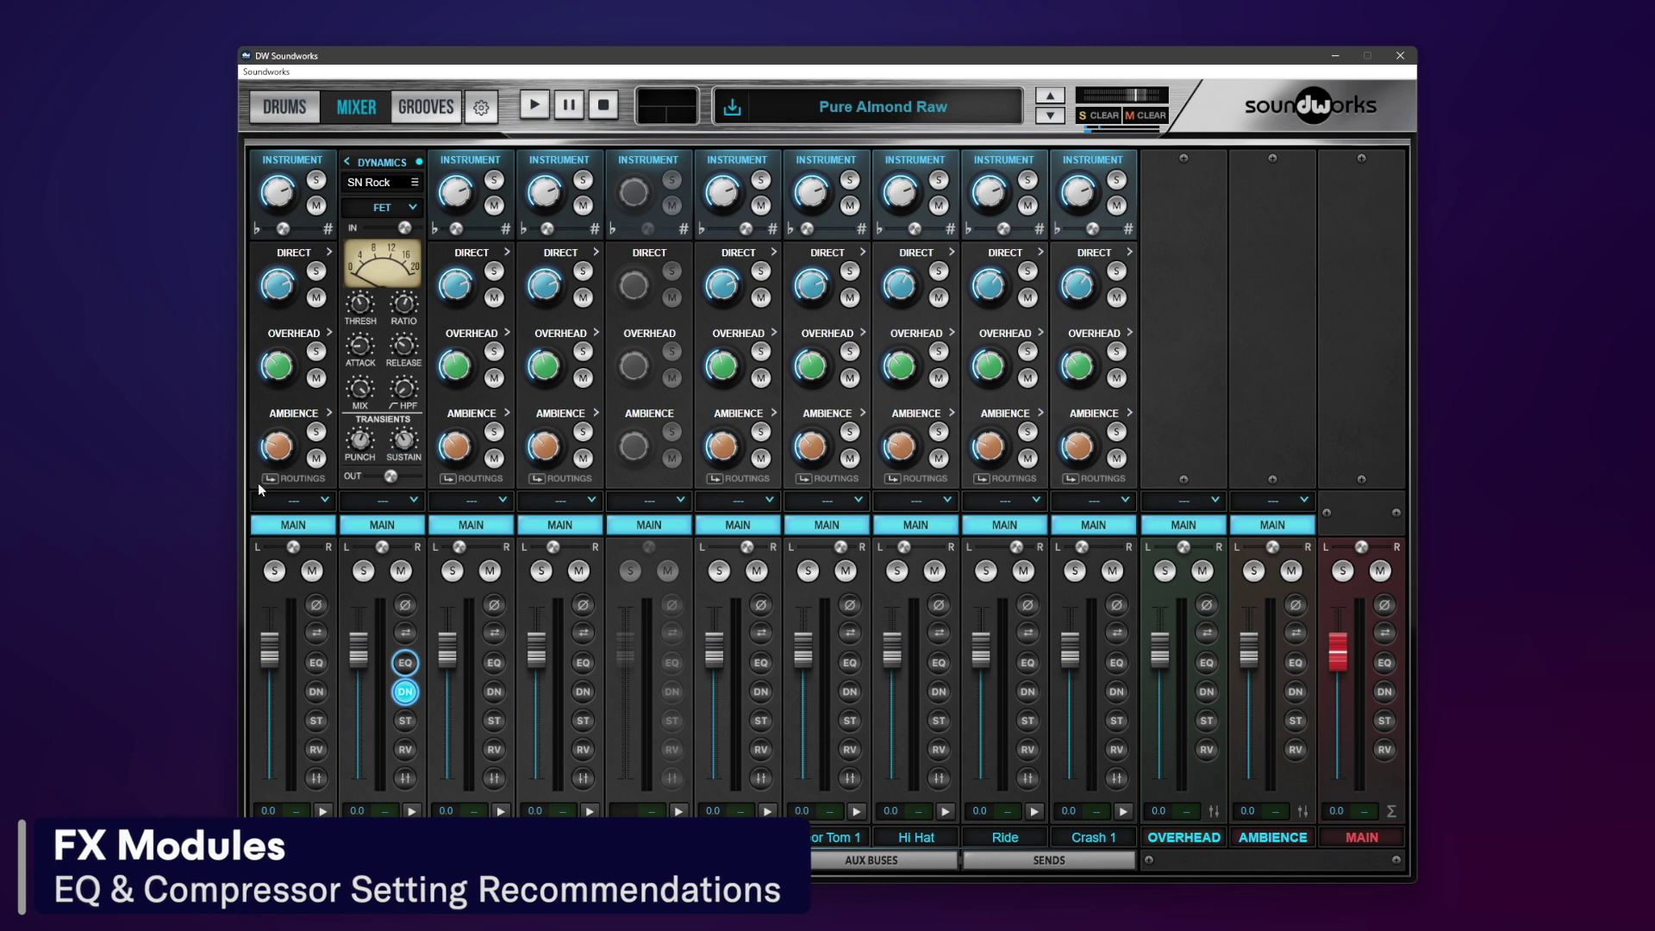
Reset the compressor to A RESET, then set ratio 8.0:1 and release 14.9 ms.
mouse_move(417, 304)
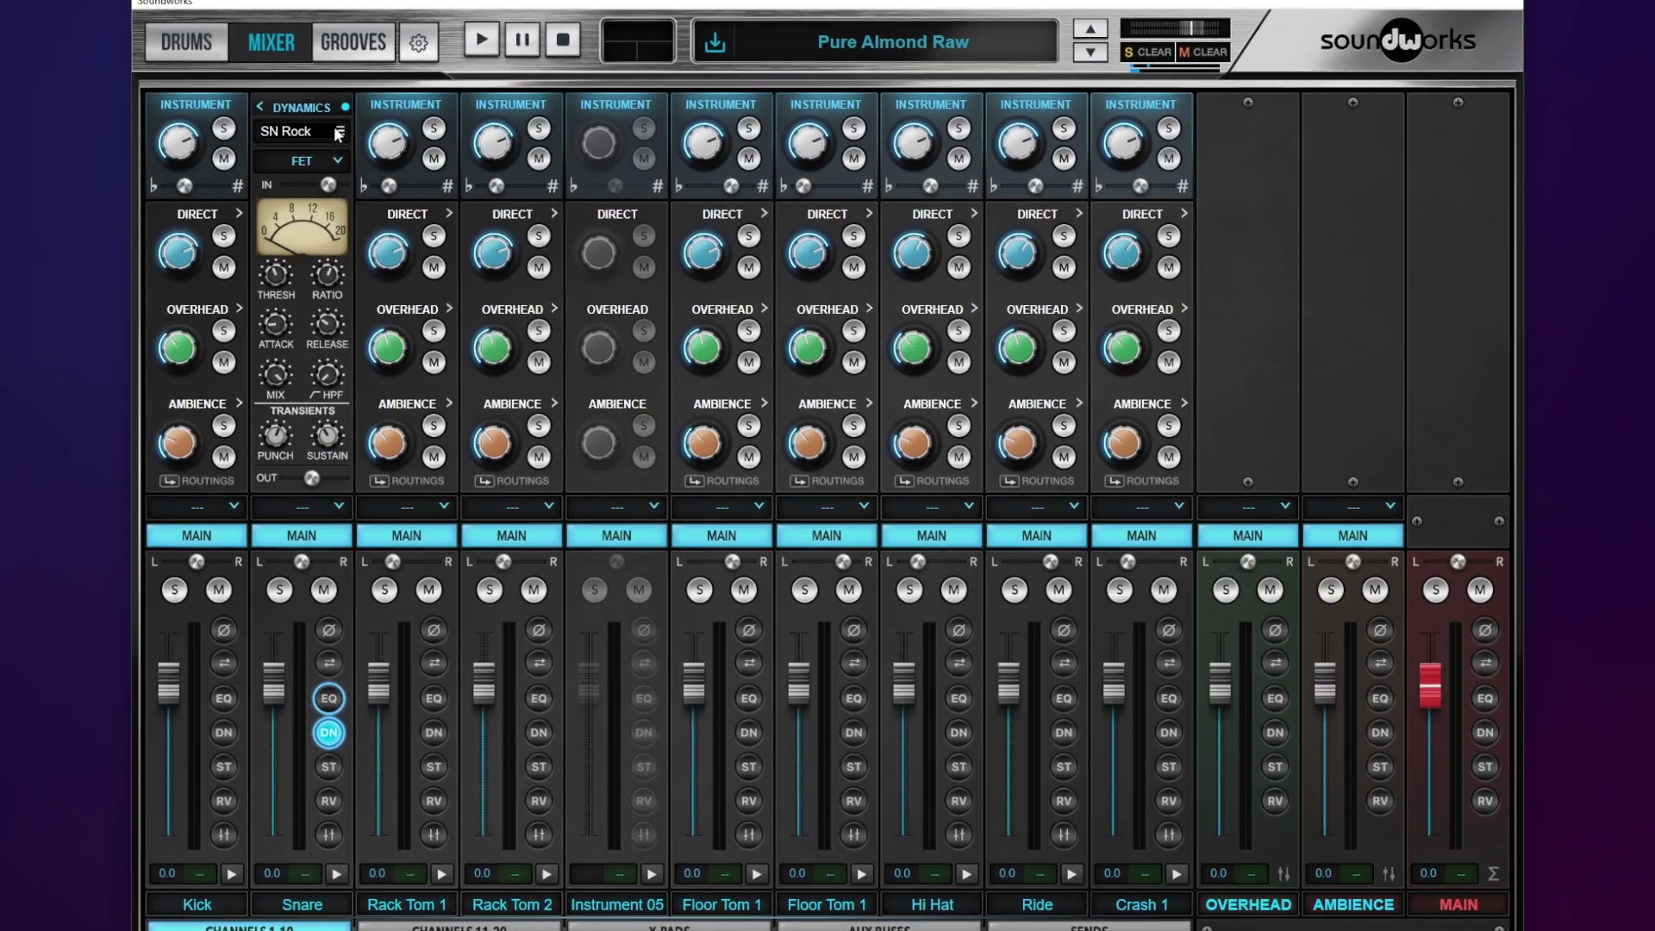
left_click(405, 177)
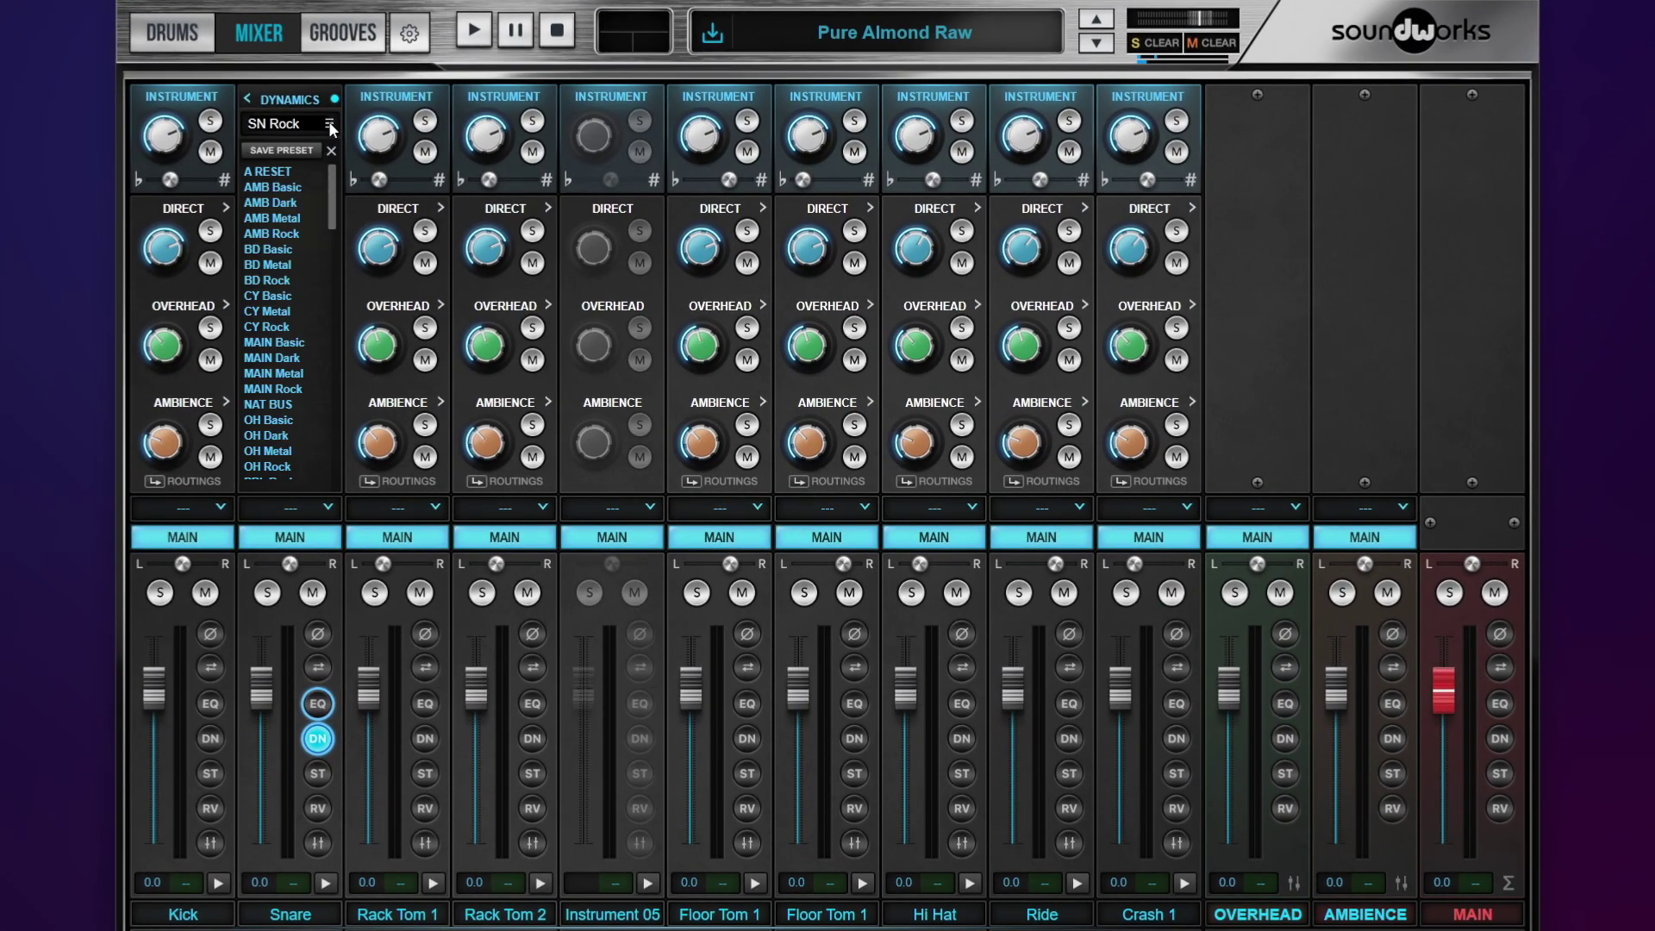
left_click(293, 171)
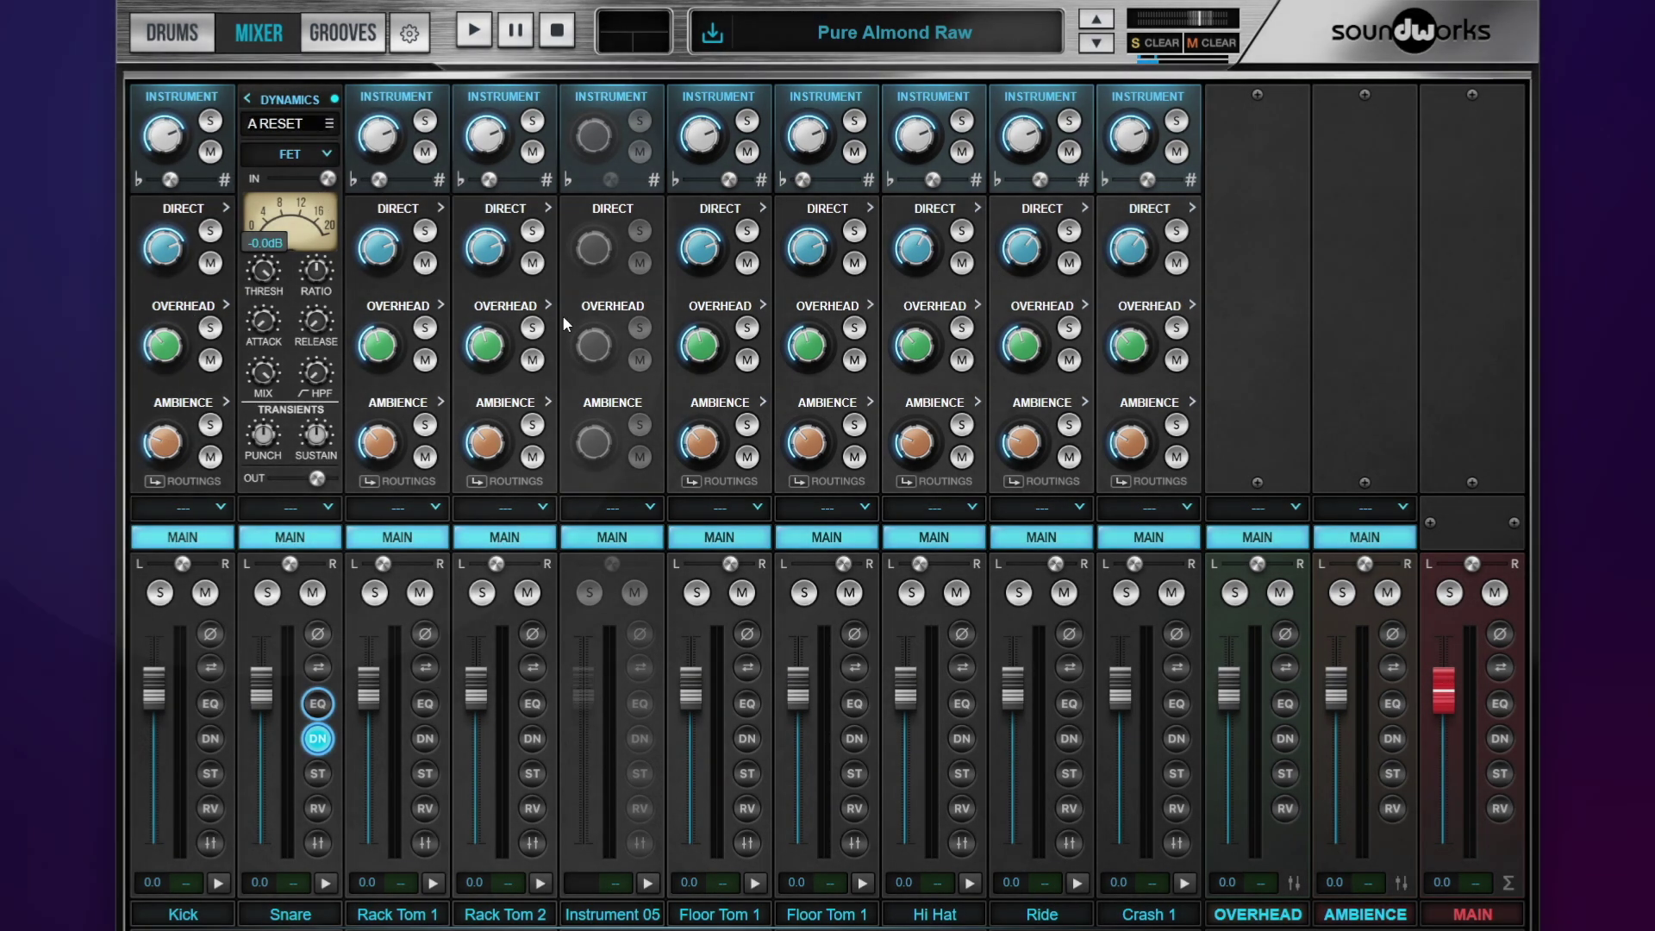
left_click_drag(336, 288, 142, 287)
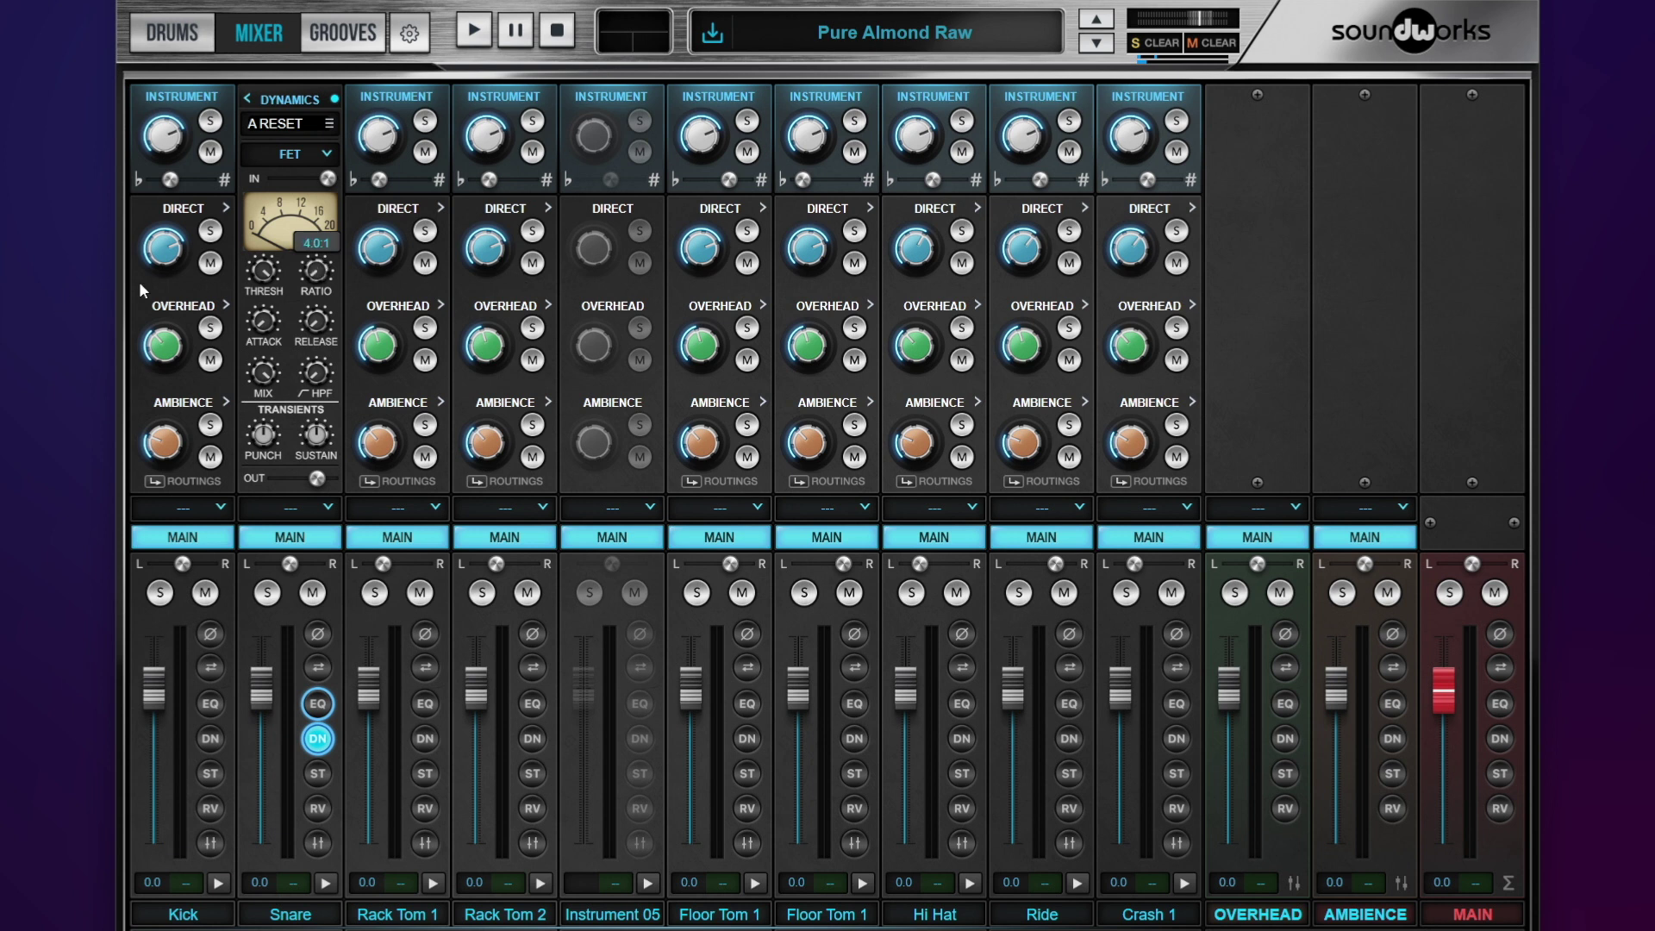
mouse_move(318, 277)
left_mouse_down()
mouse_move(321, 304)
mouse_move(309, 293)
left_mouse_up()
mouse_move(324, 323)
left_click_drag(324, 323, 316, 336)
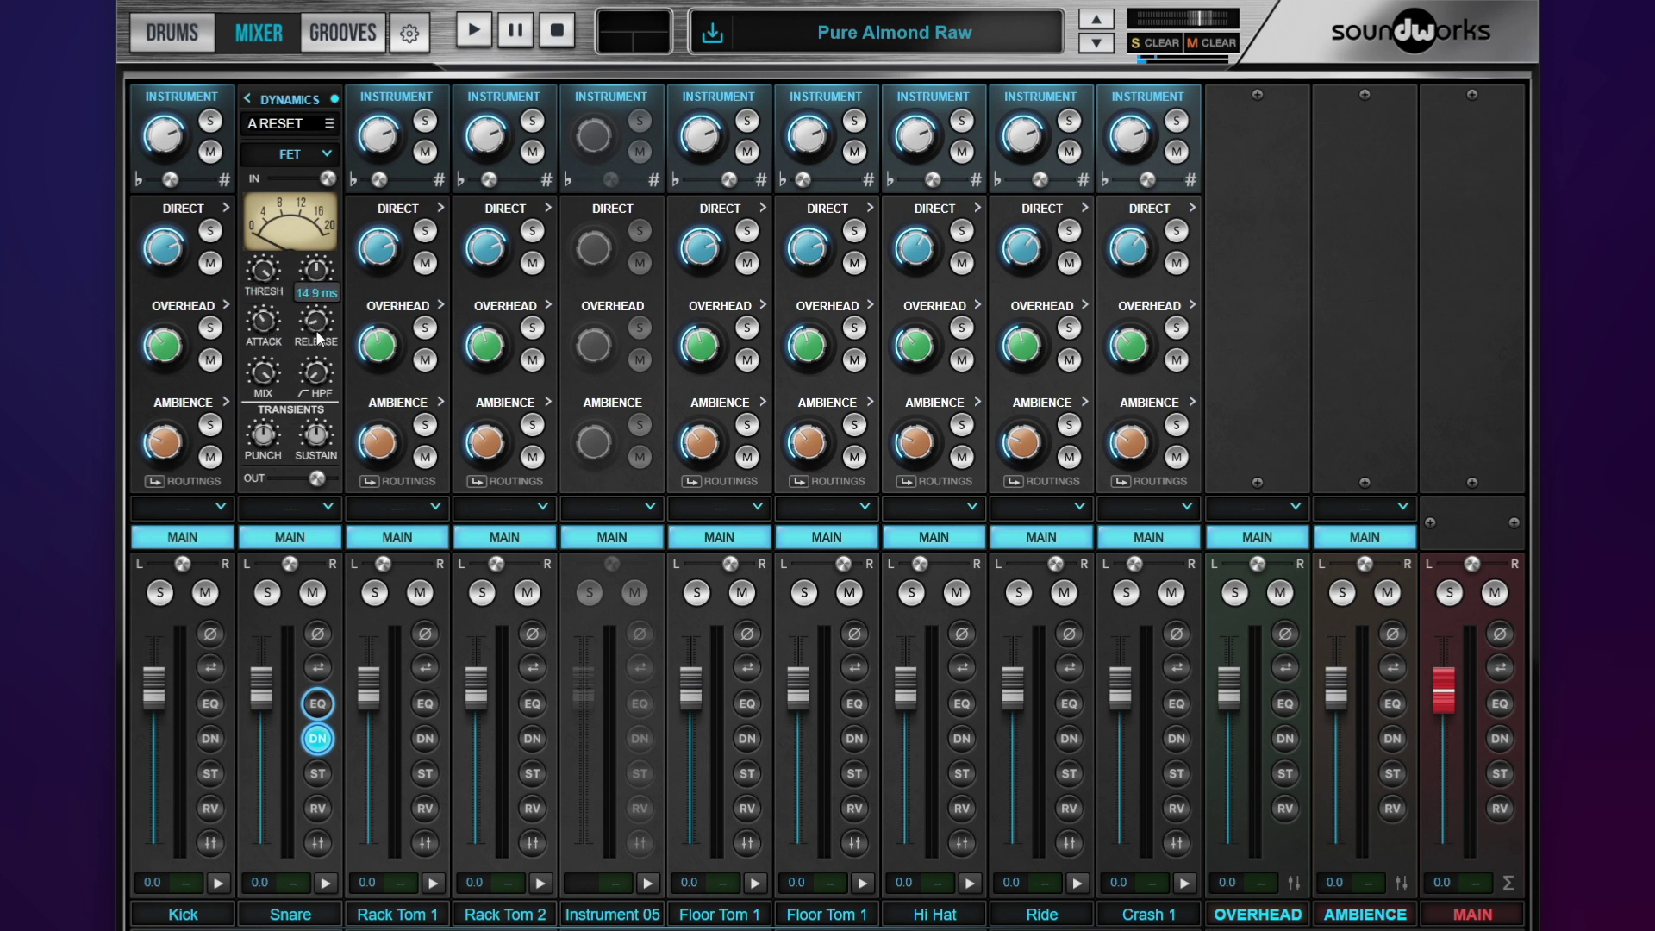
mouse_move(270, 393)
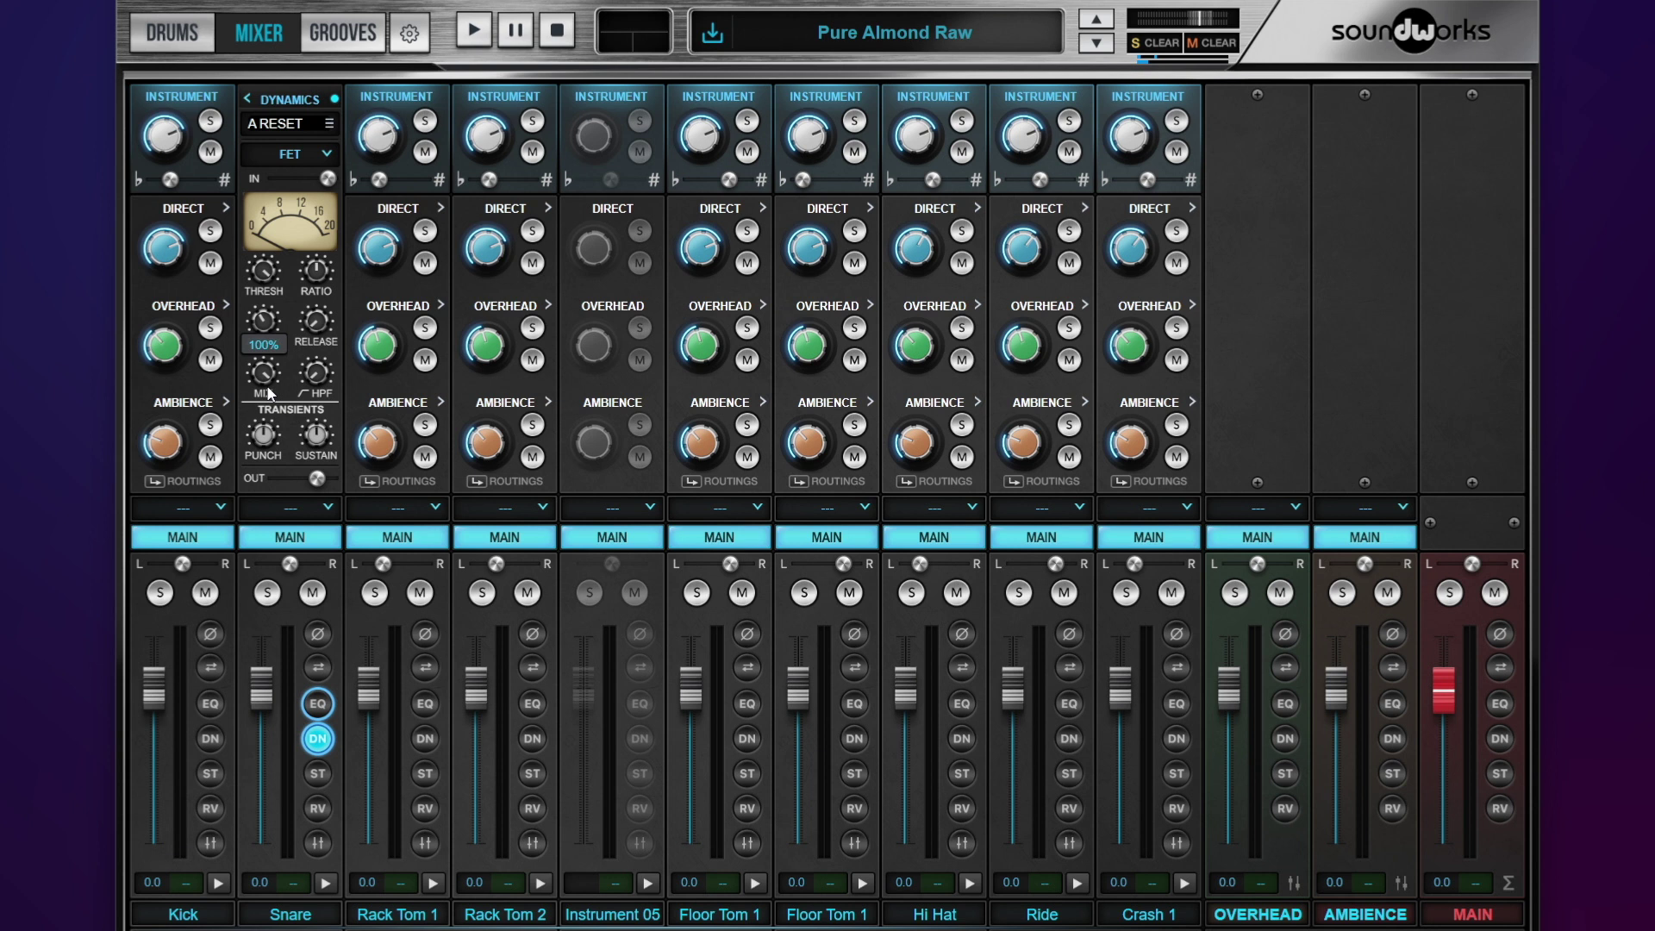
mouse_move(317, 437)
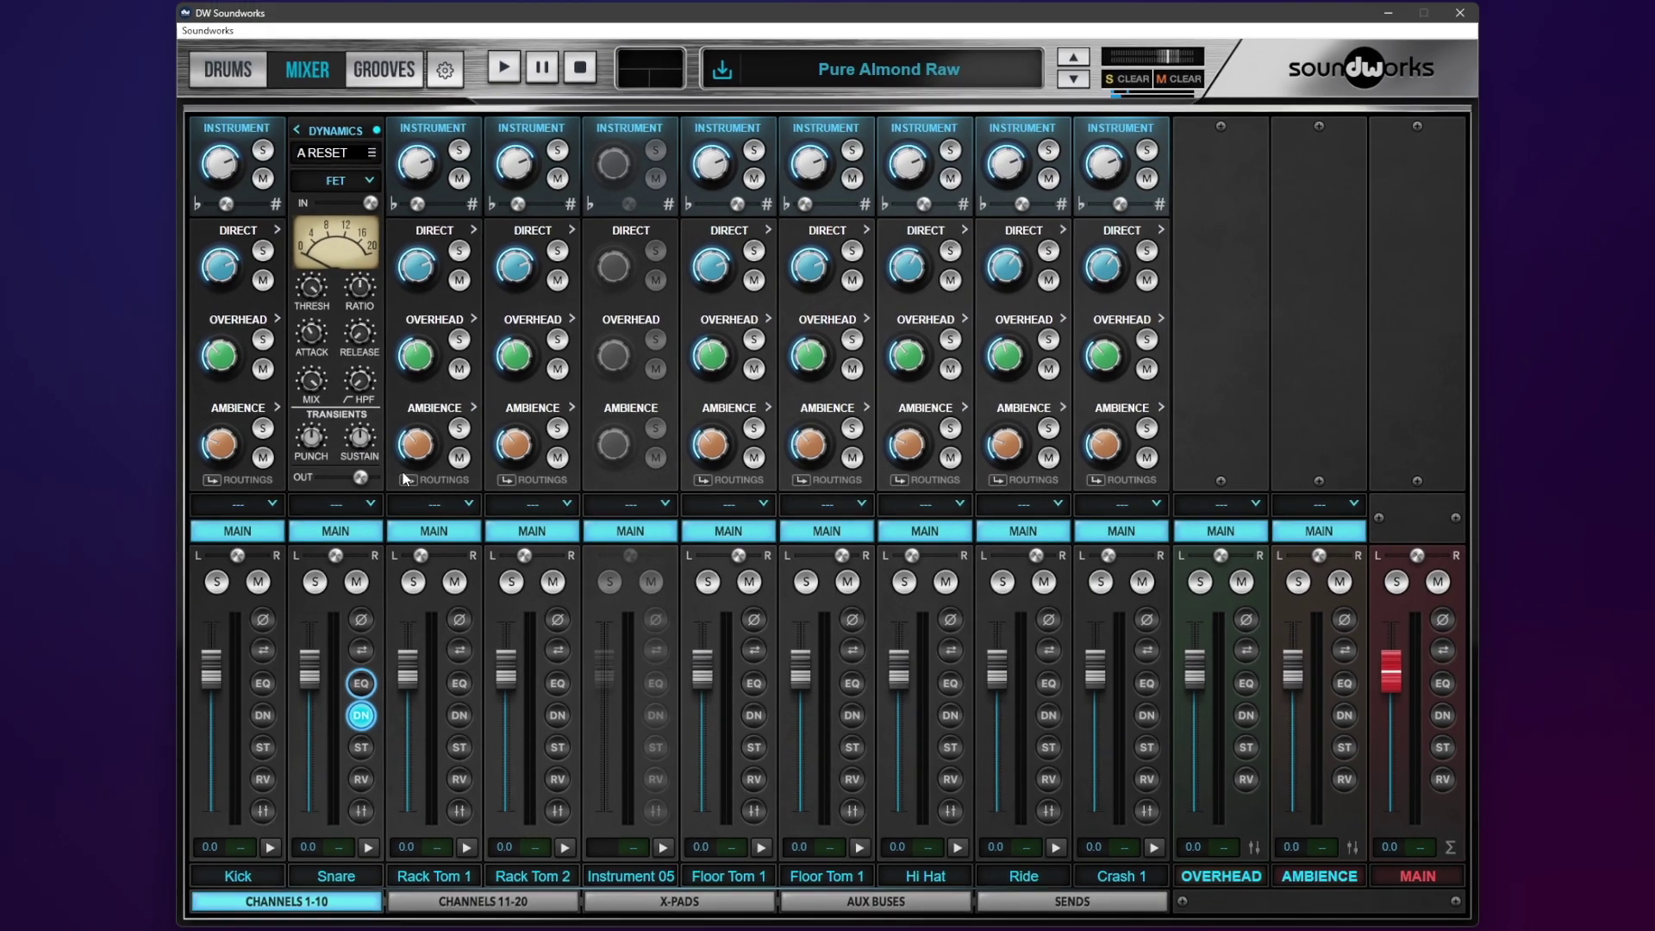
Audition the snare while raising the transient punch from 4 dB toward about 6 dB.
mouse_move(403, 441)
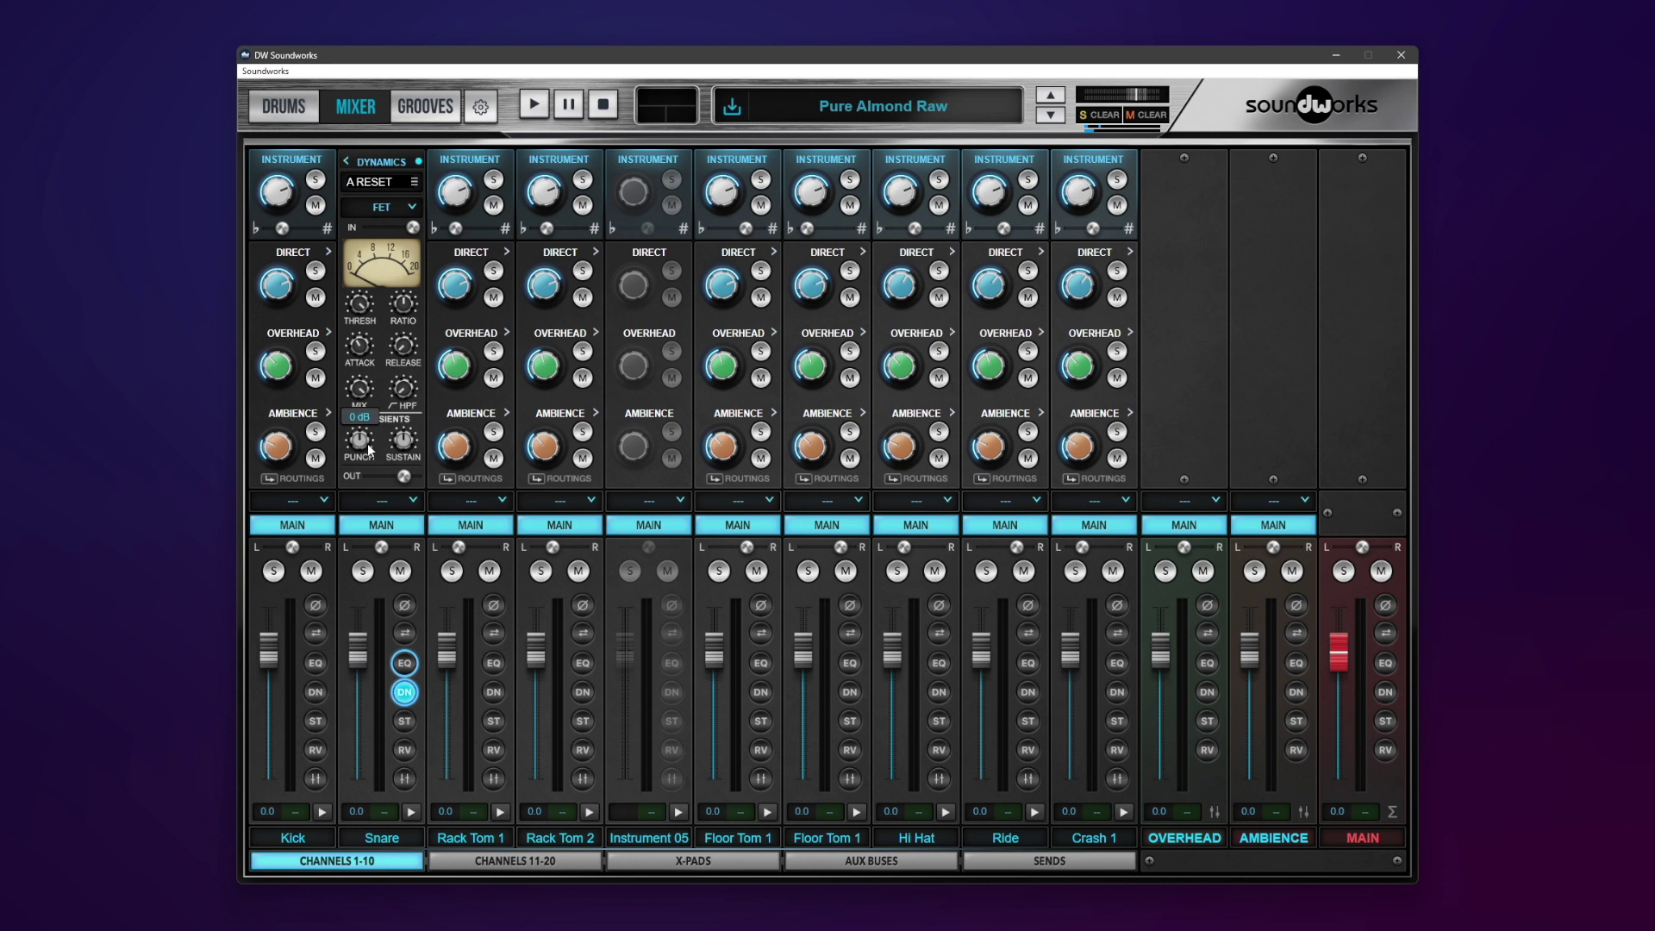
left_click(417, 812)
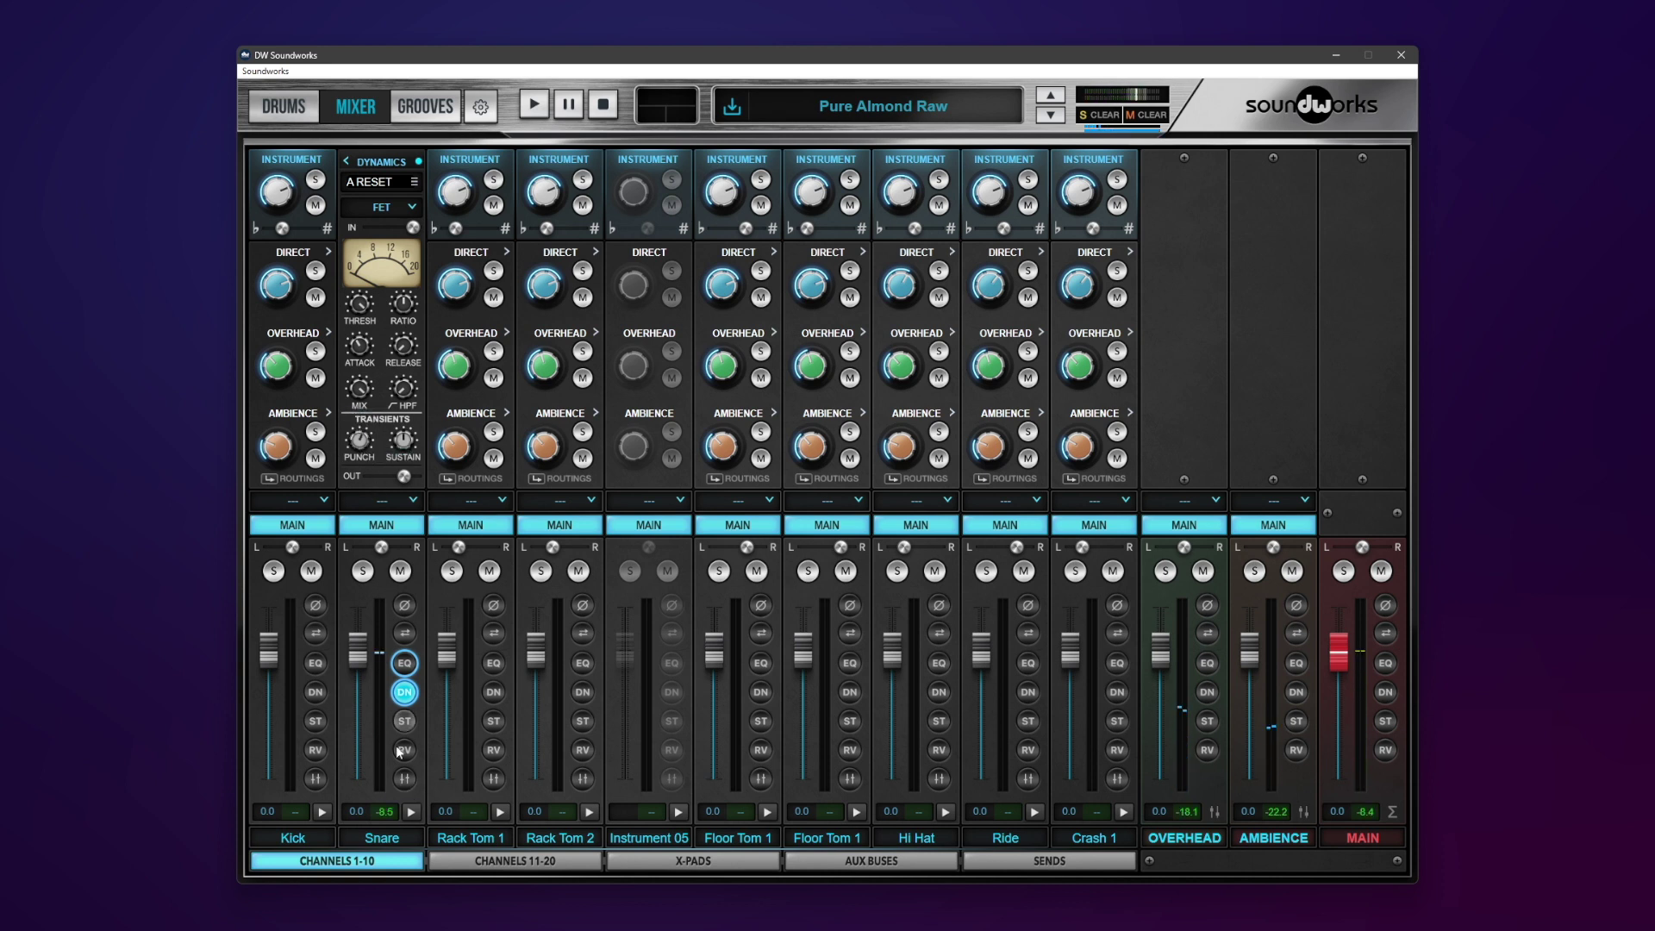
left_click(415, 811)
left_click(411, 813)
left_click(412, 813)
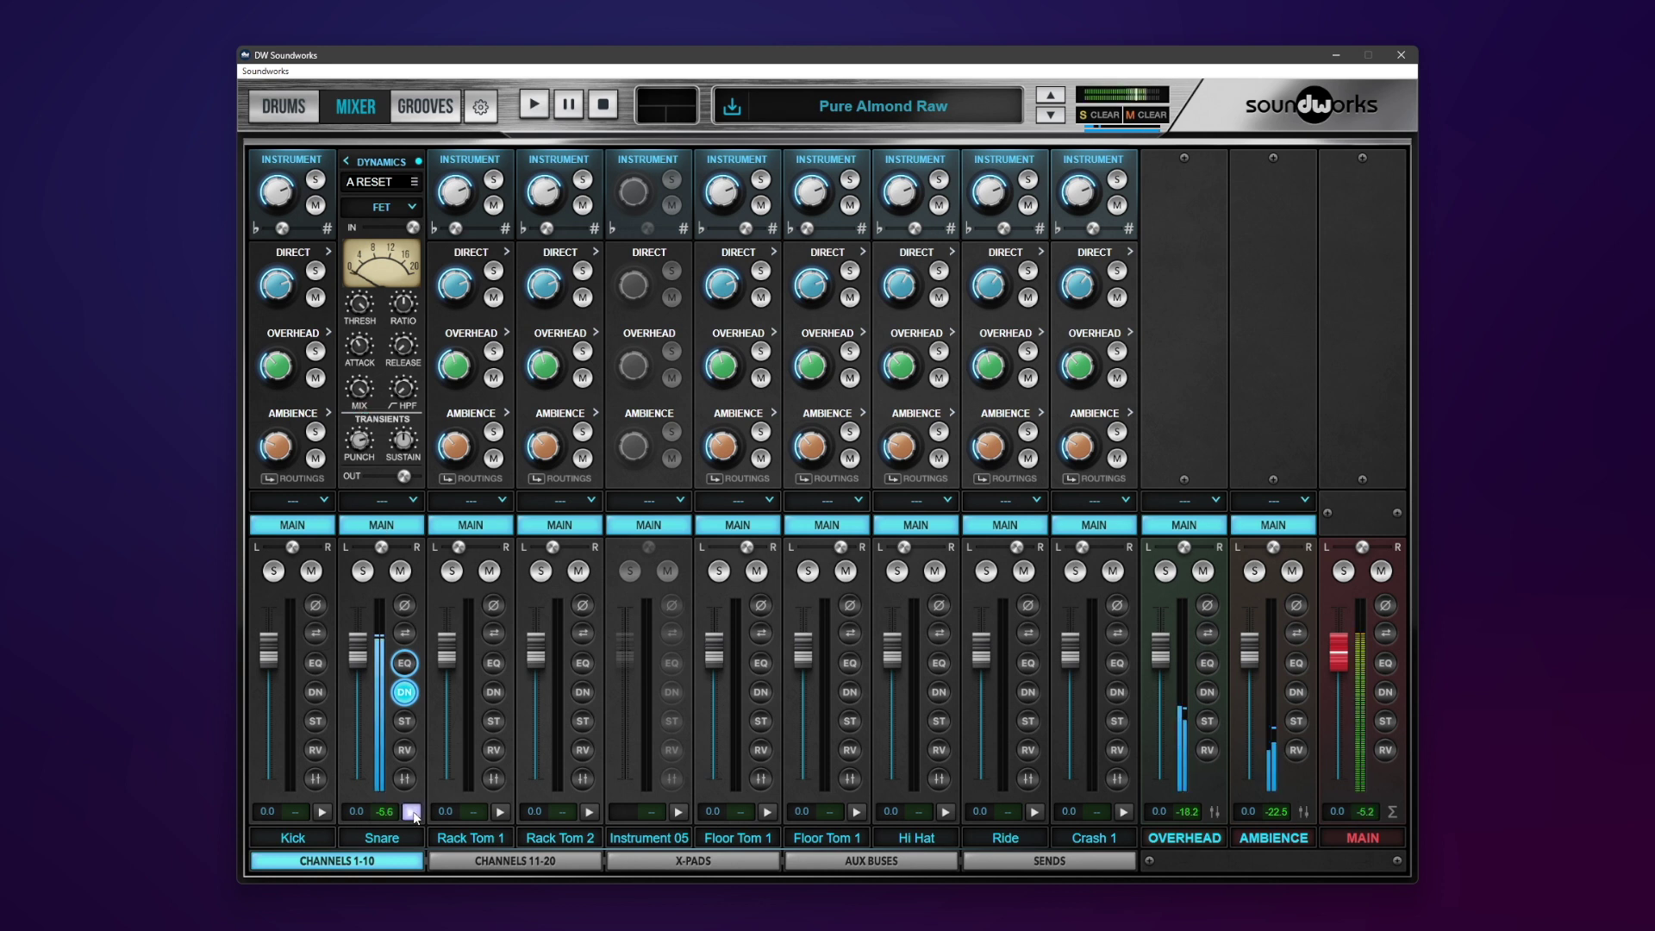
scroll(360, 441, "up", 3)
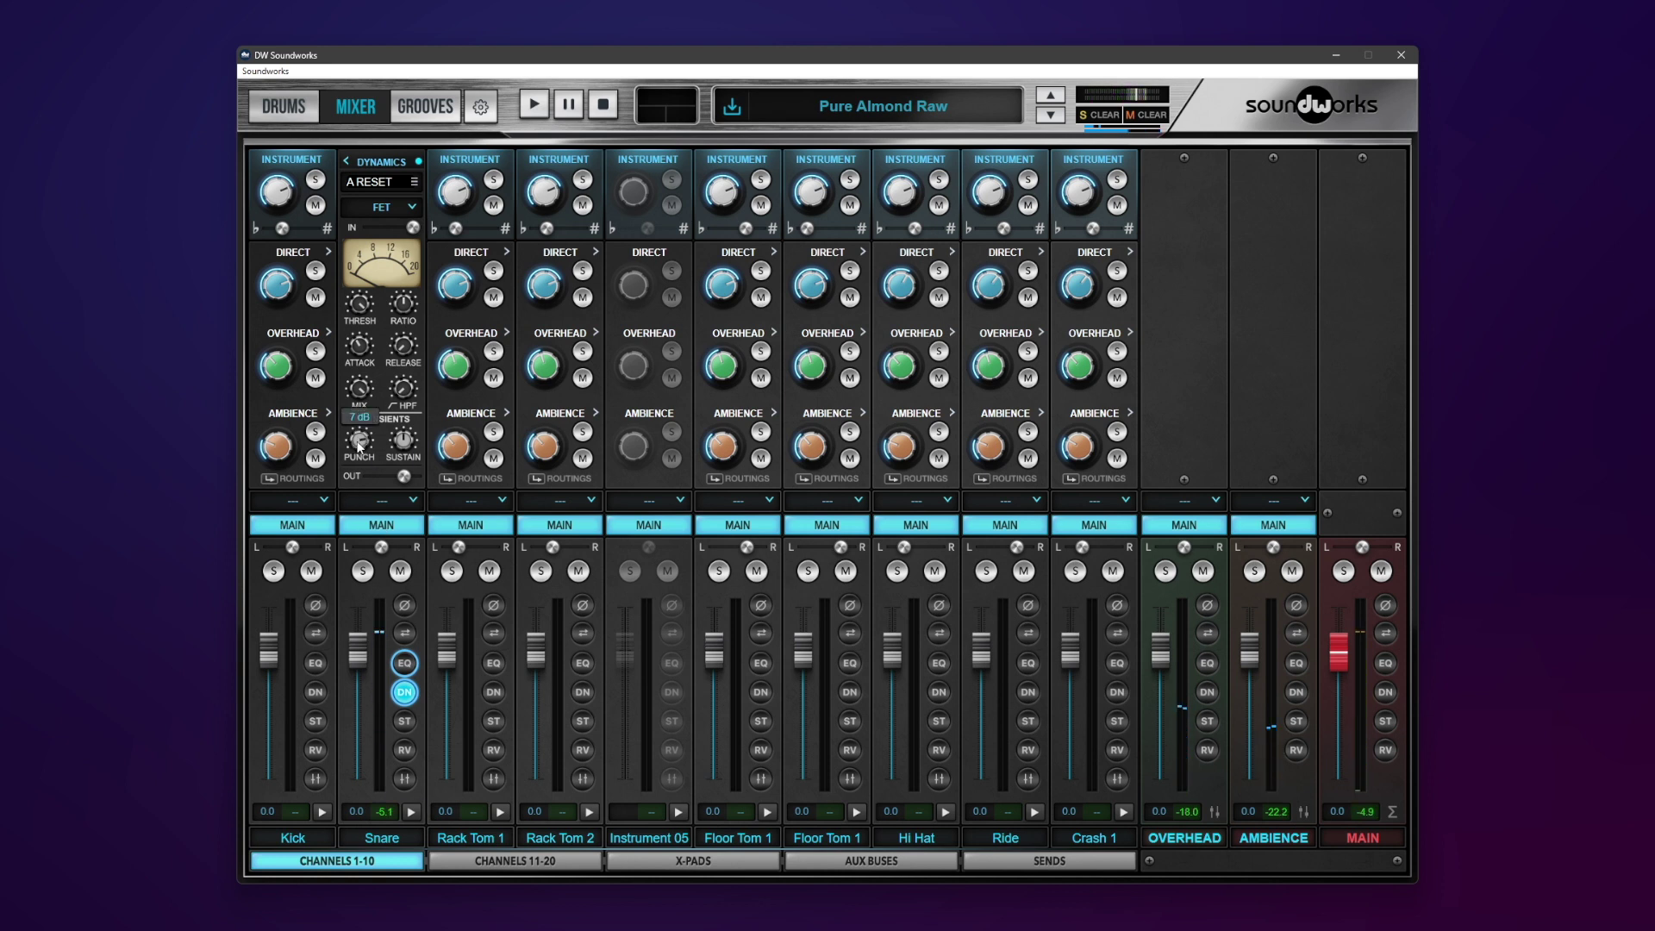
left_click(414, 813)
Keep auditioning the processed snare while checking the OUT level on the meters.
mouse_move(358, 455)
mouse_move(361, 303)
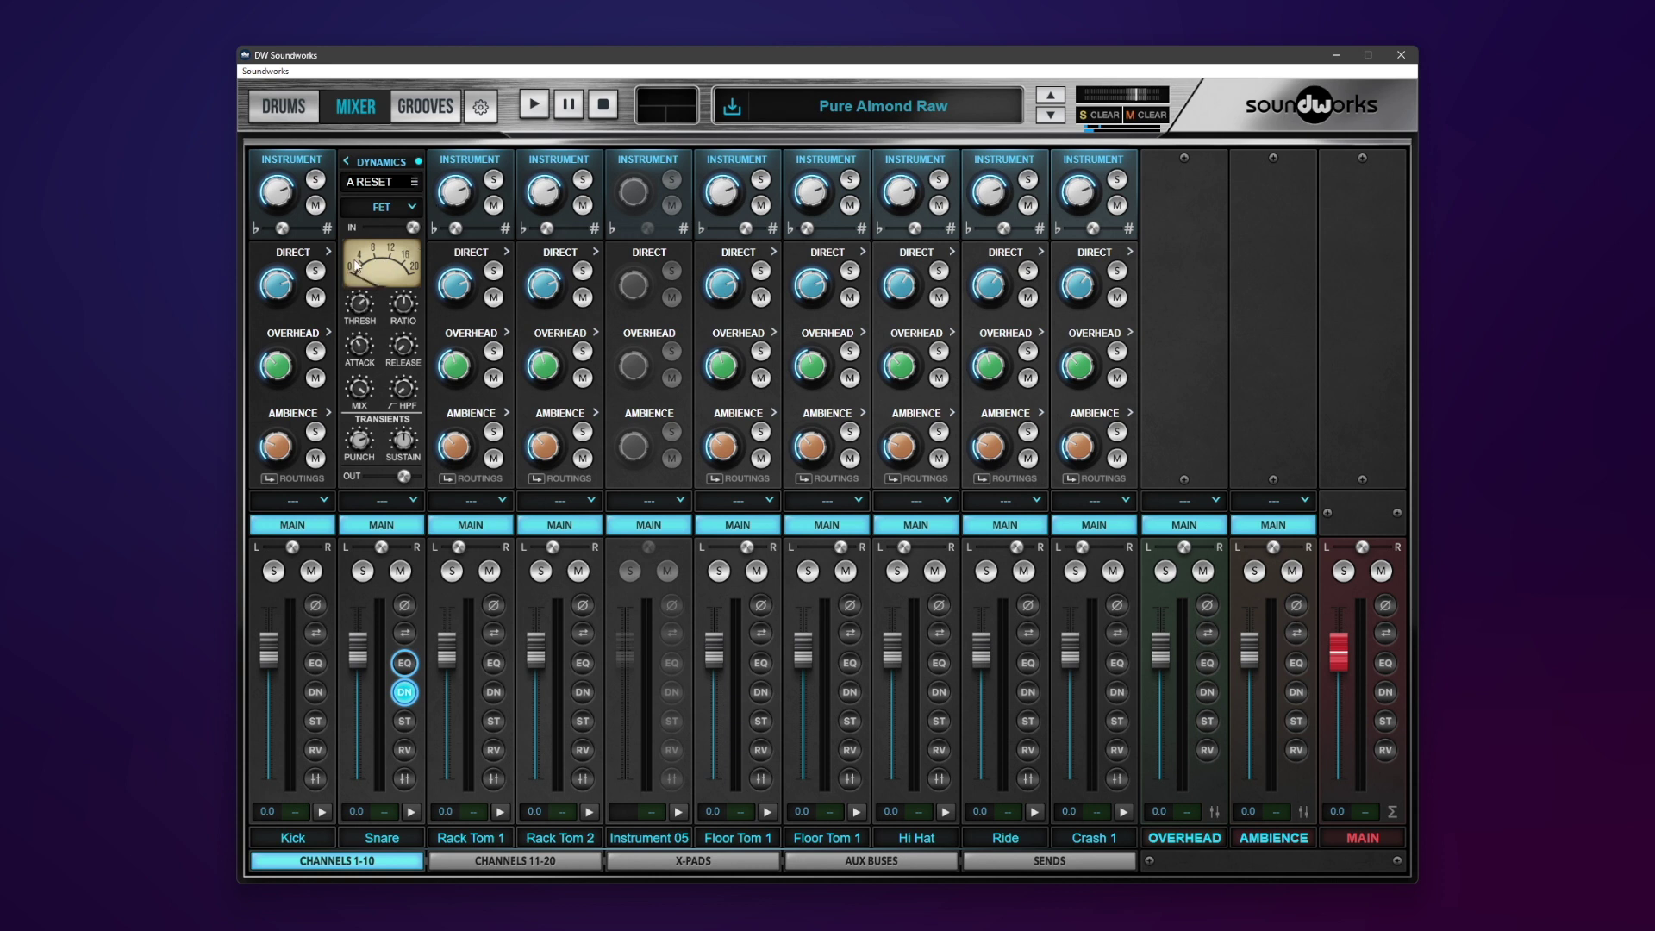
left_click(414, 811)
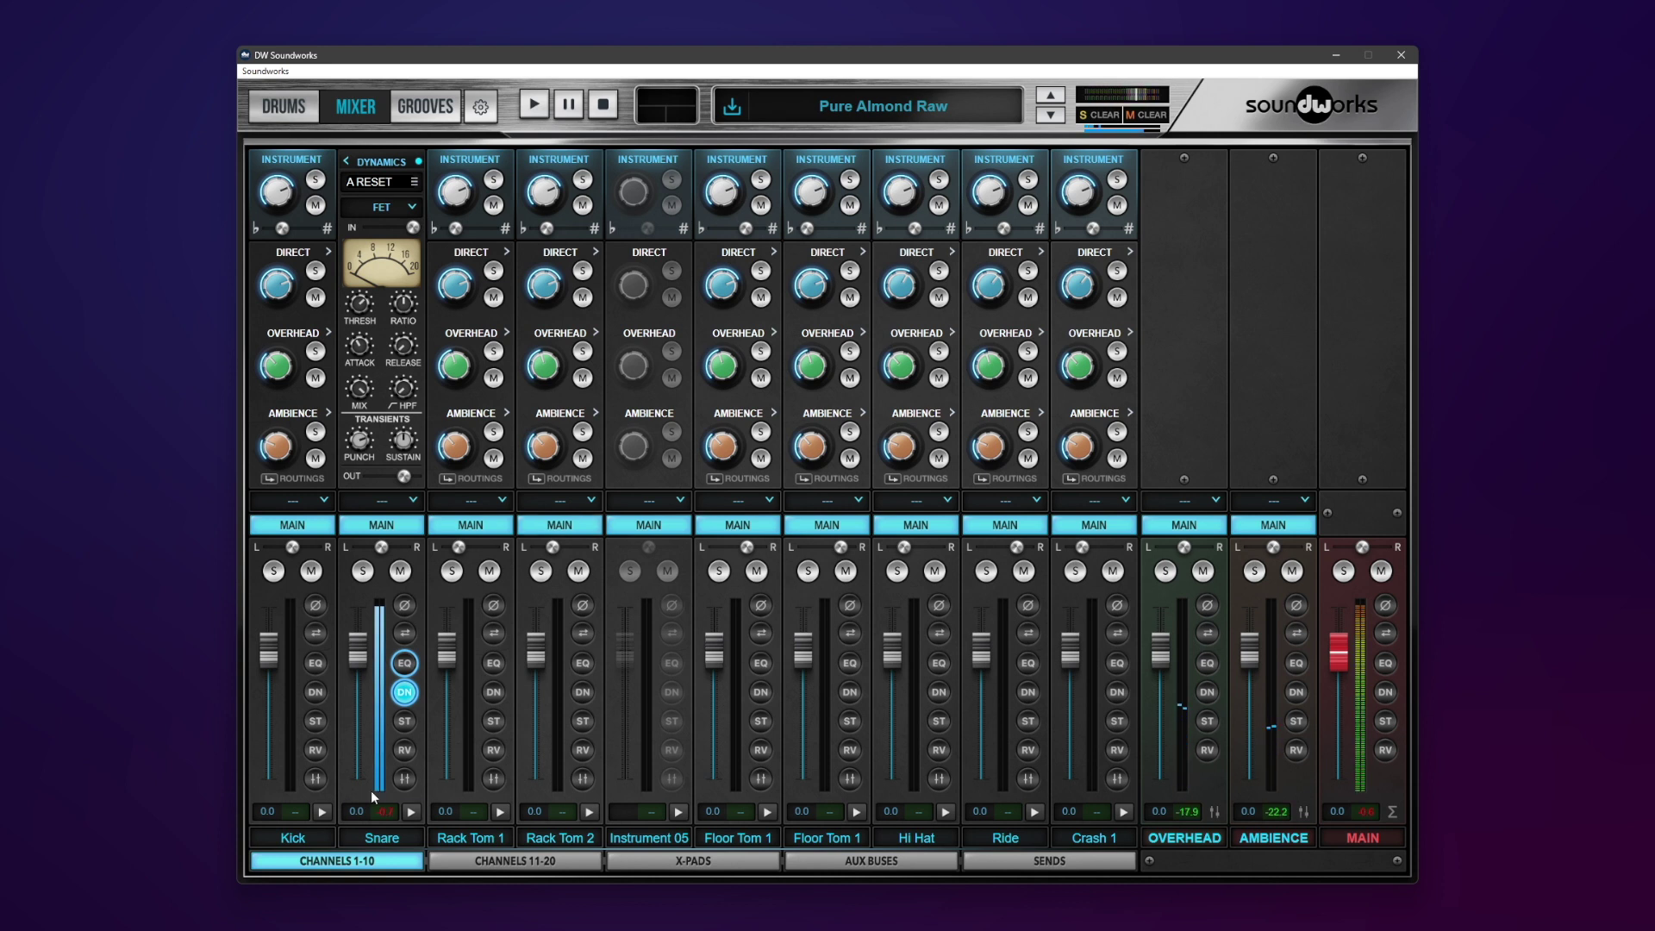
mouse_move(408, 480)
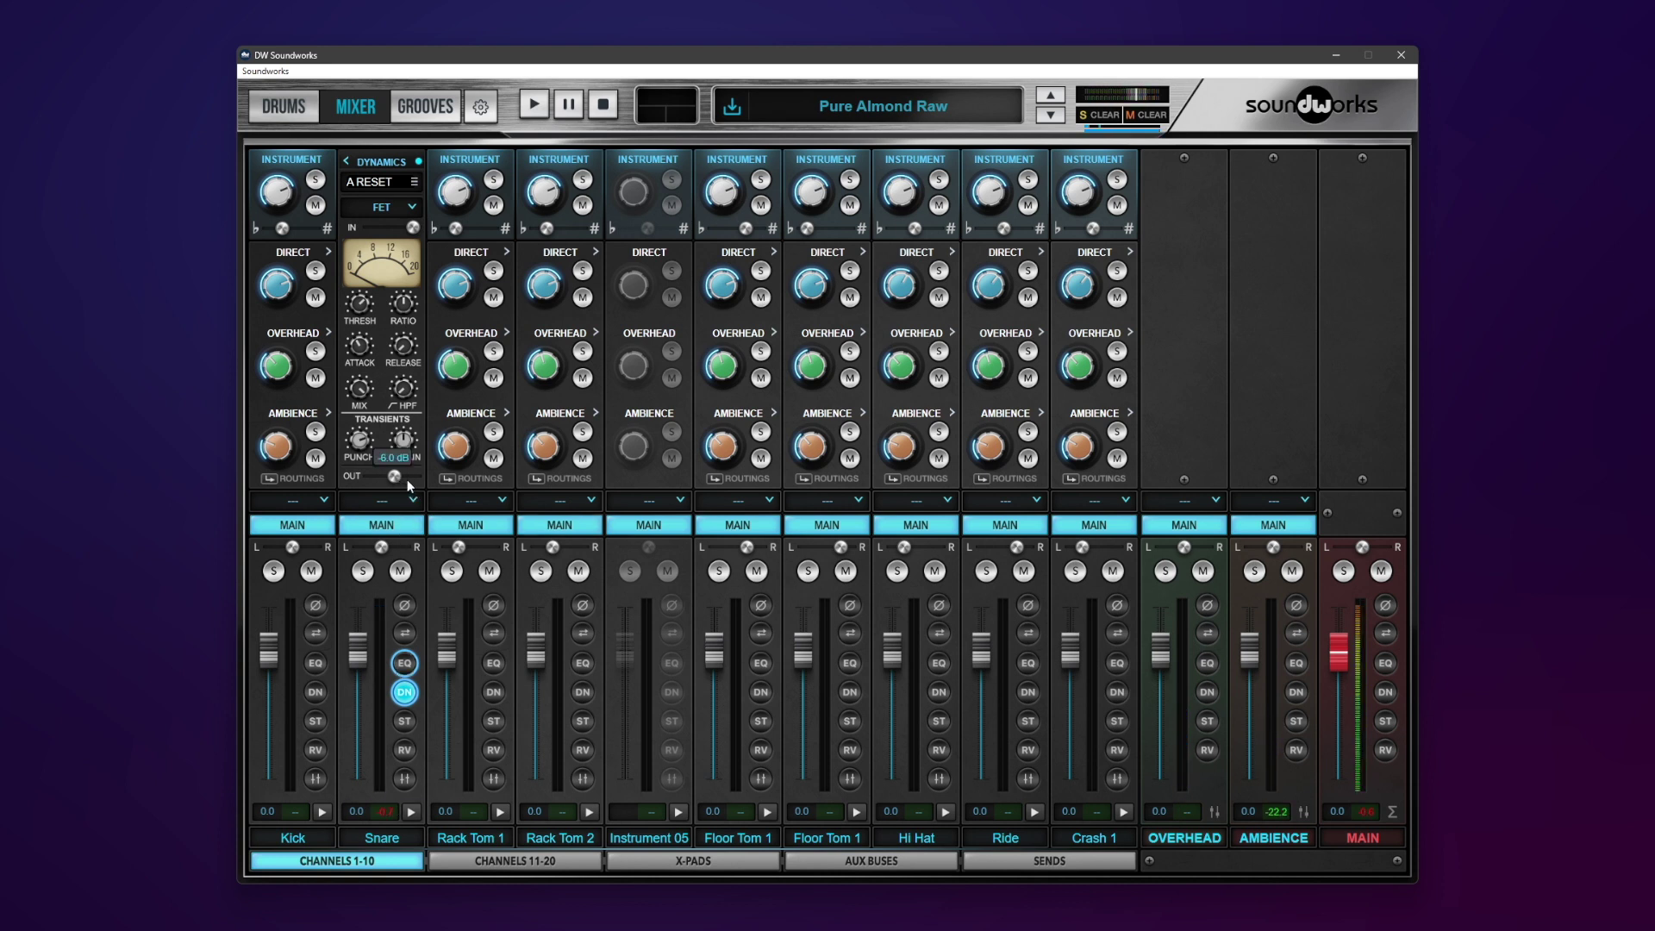
left_click(419, 812)
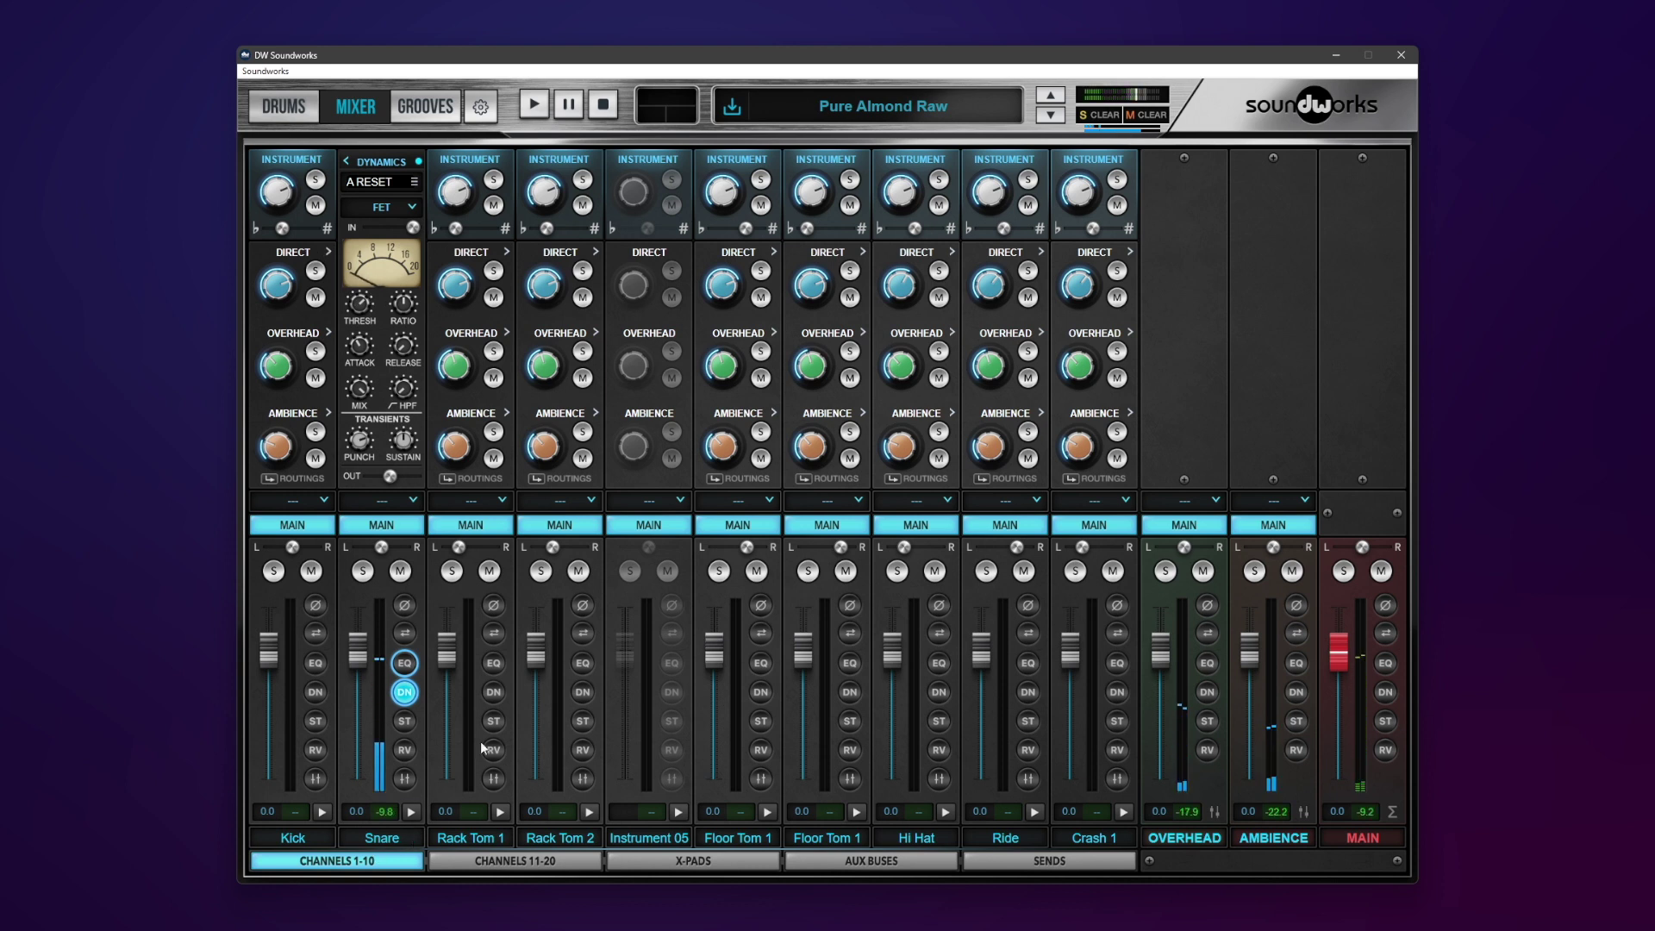
mouse_move(390, 477)
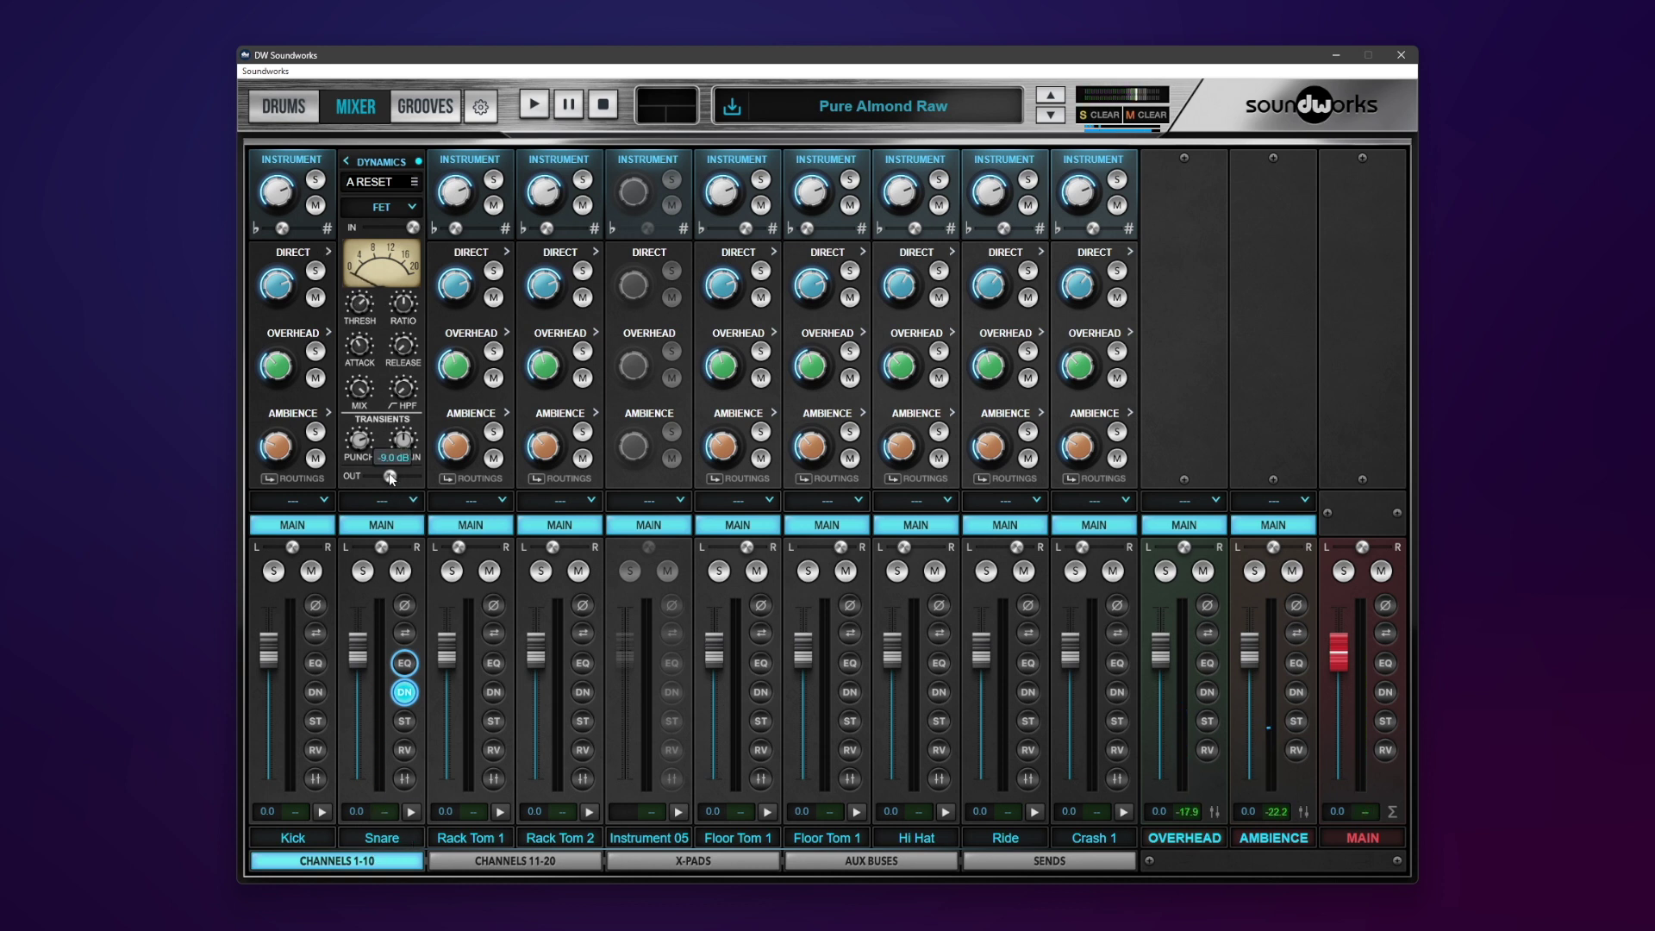
left_click(411, 813)
mouse_move(403, 441)
left_click(409, 815)
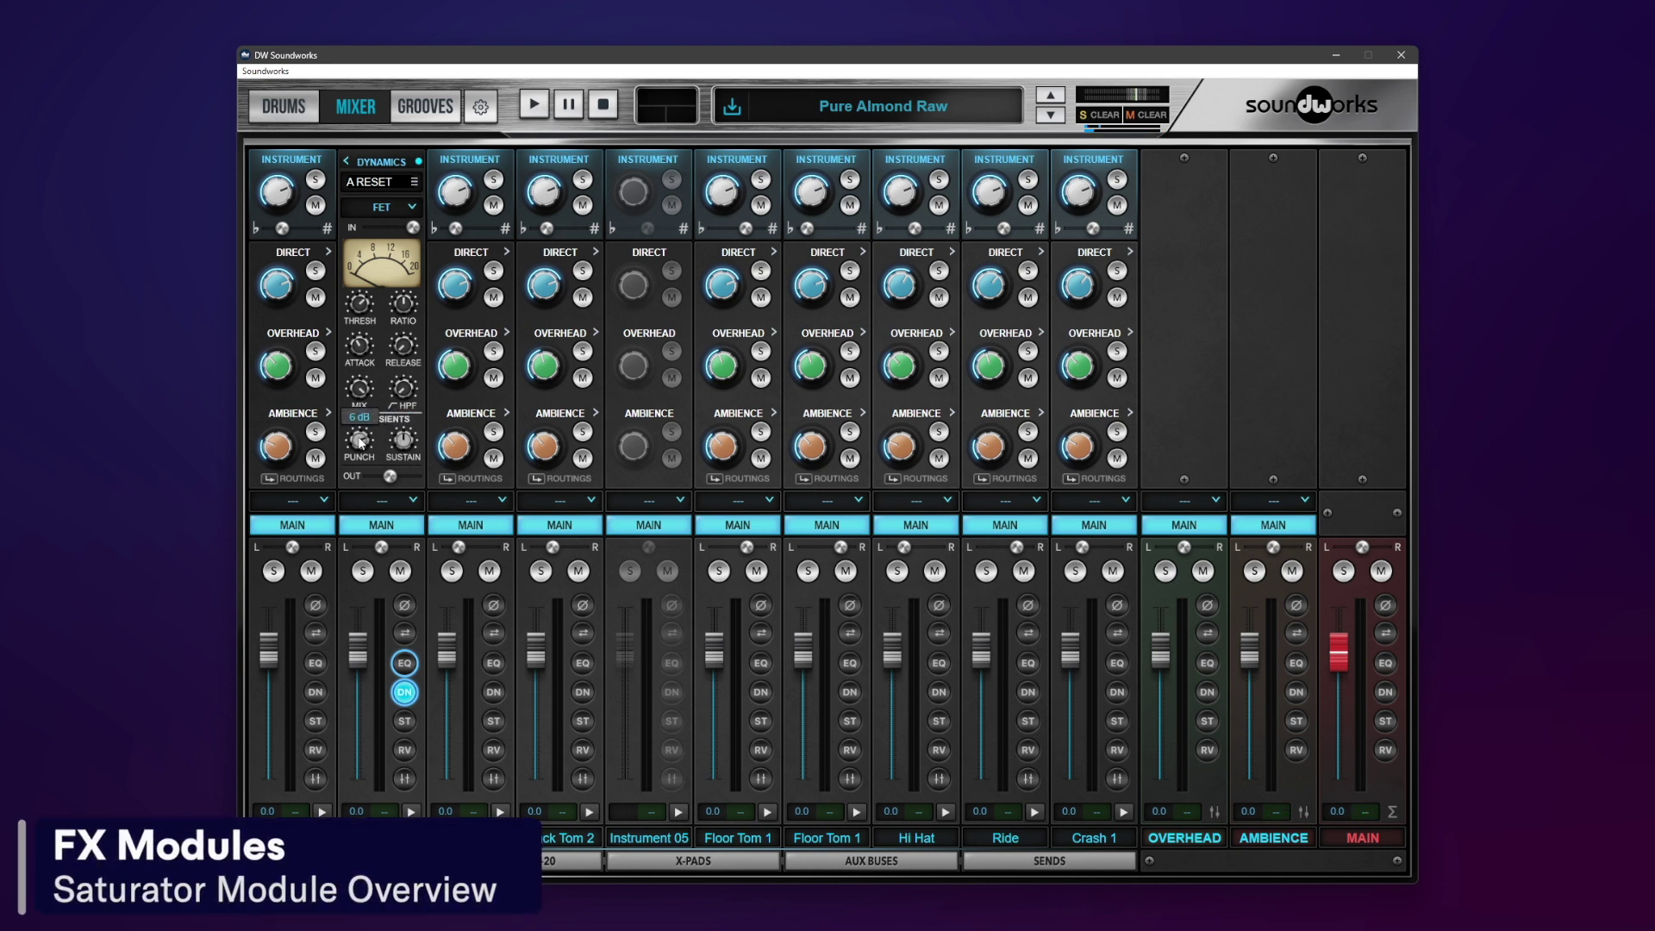
Switch on the Snare saturator, keep TUBE type, and load the Clean Tube preset.
left_click(407, 723)
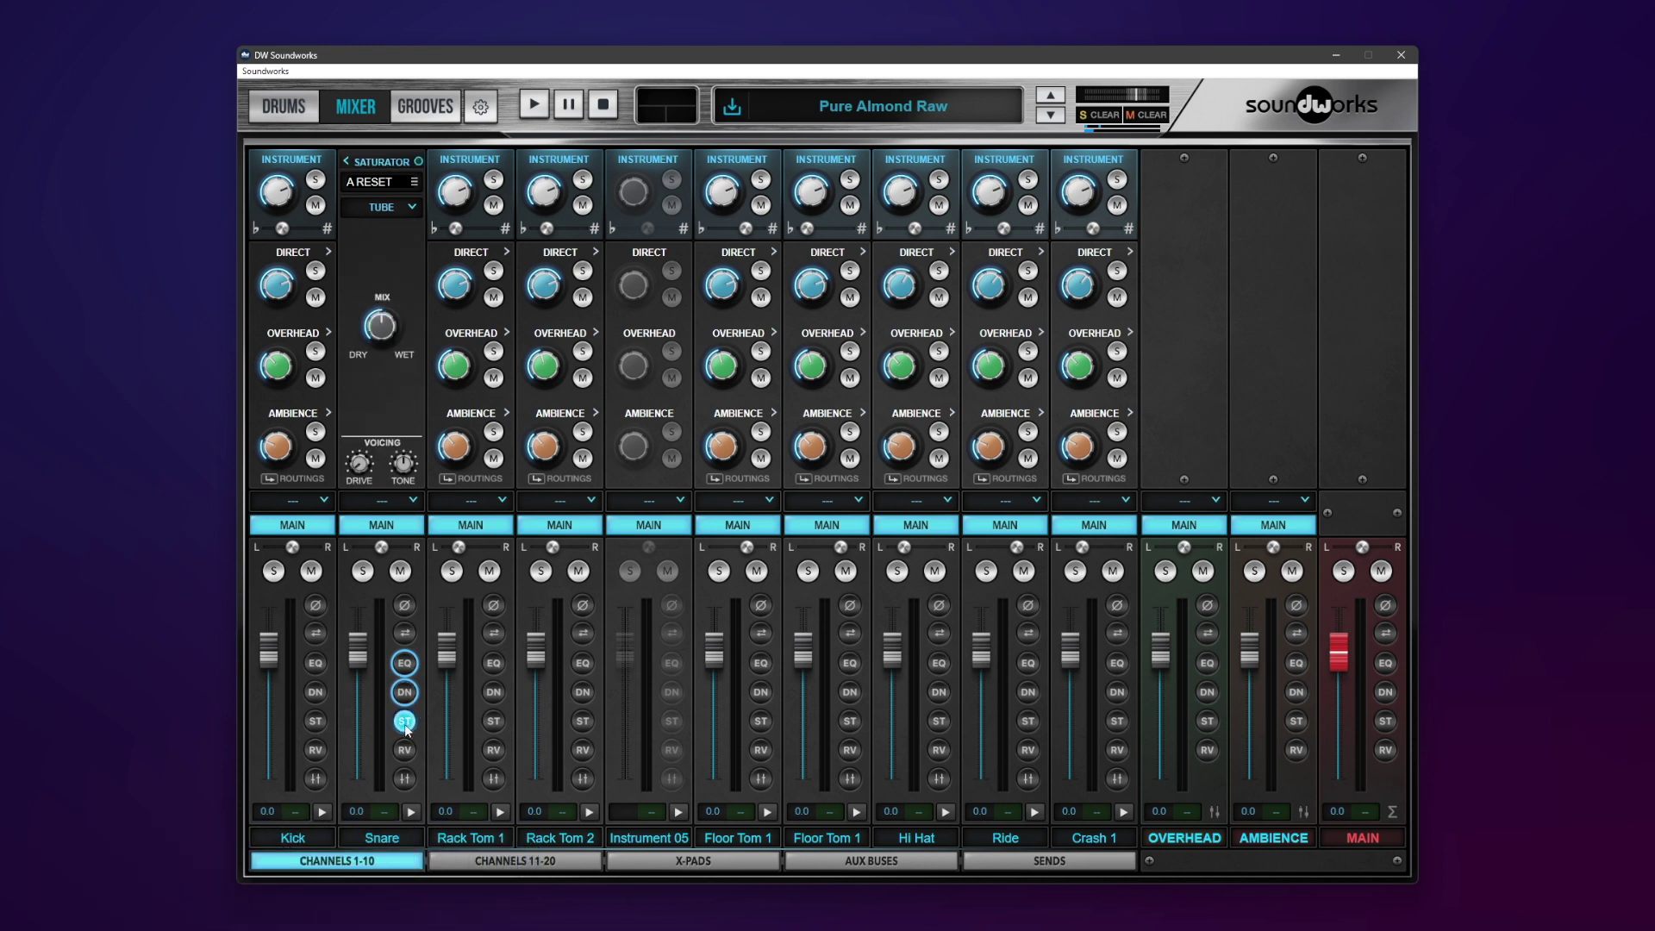
left_click(406, 729)
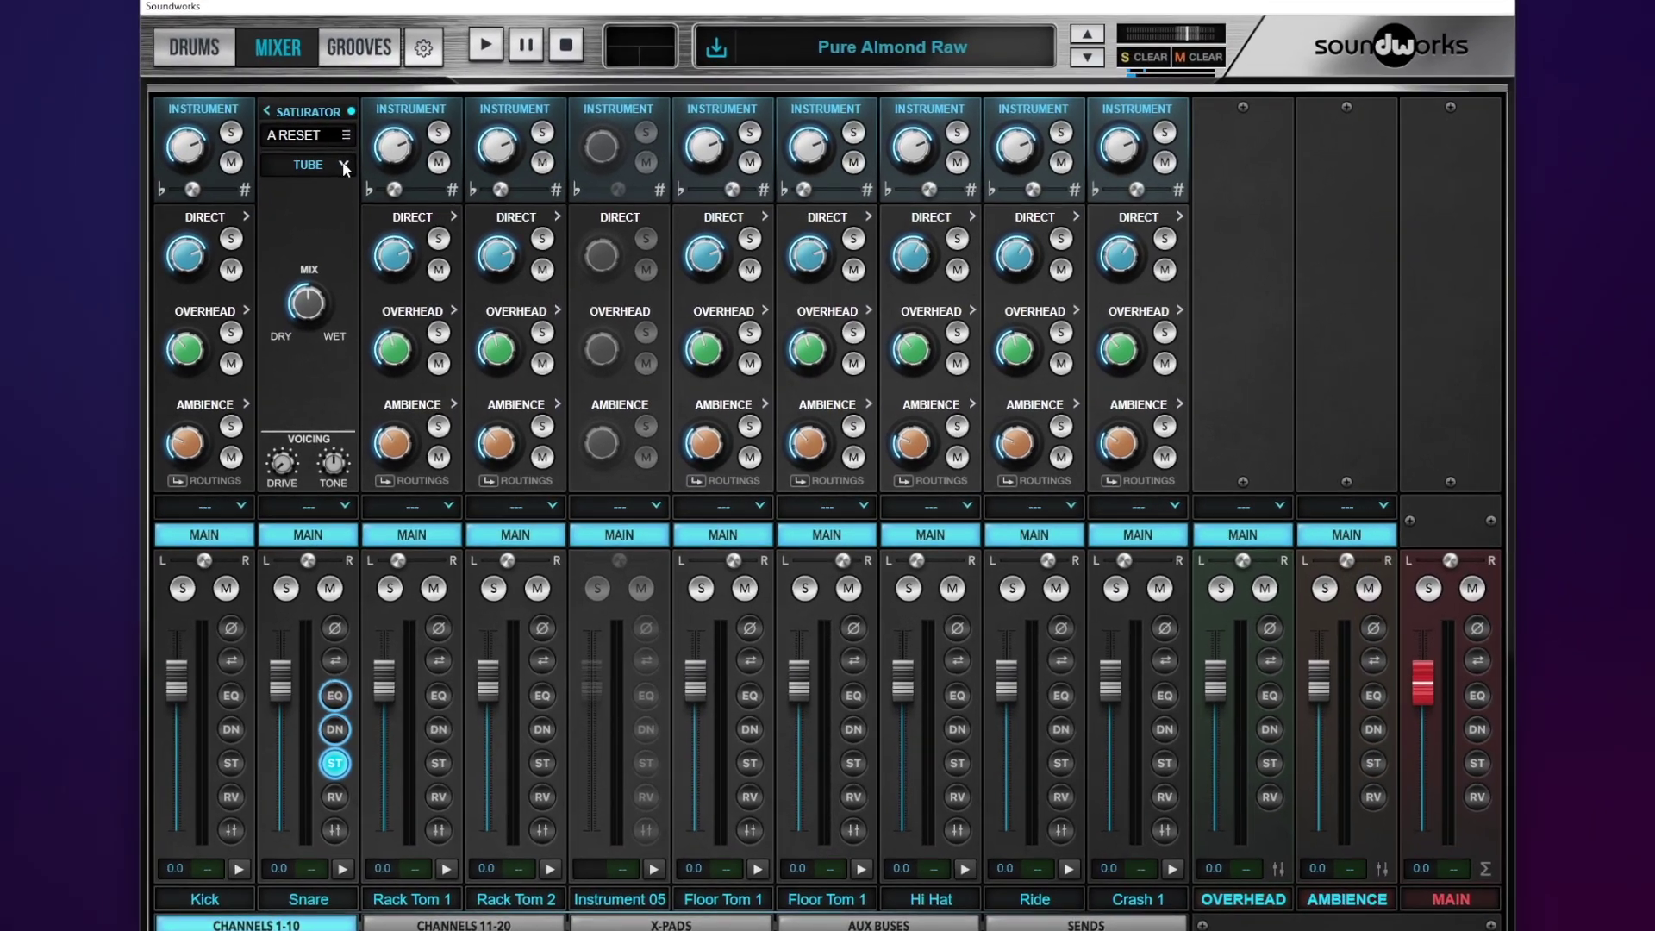
left_click(412, 208)
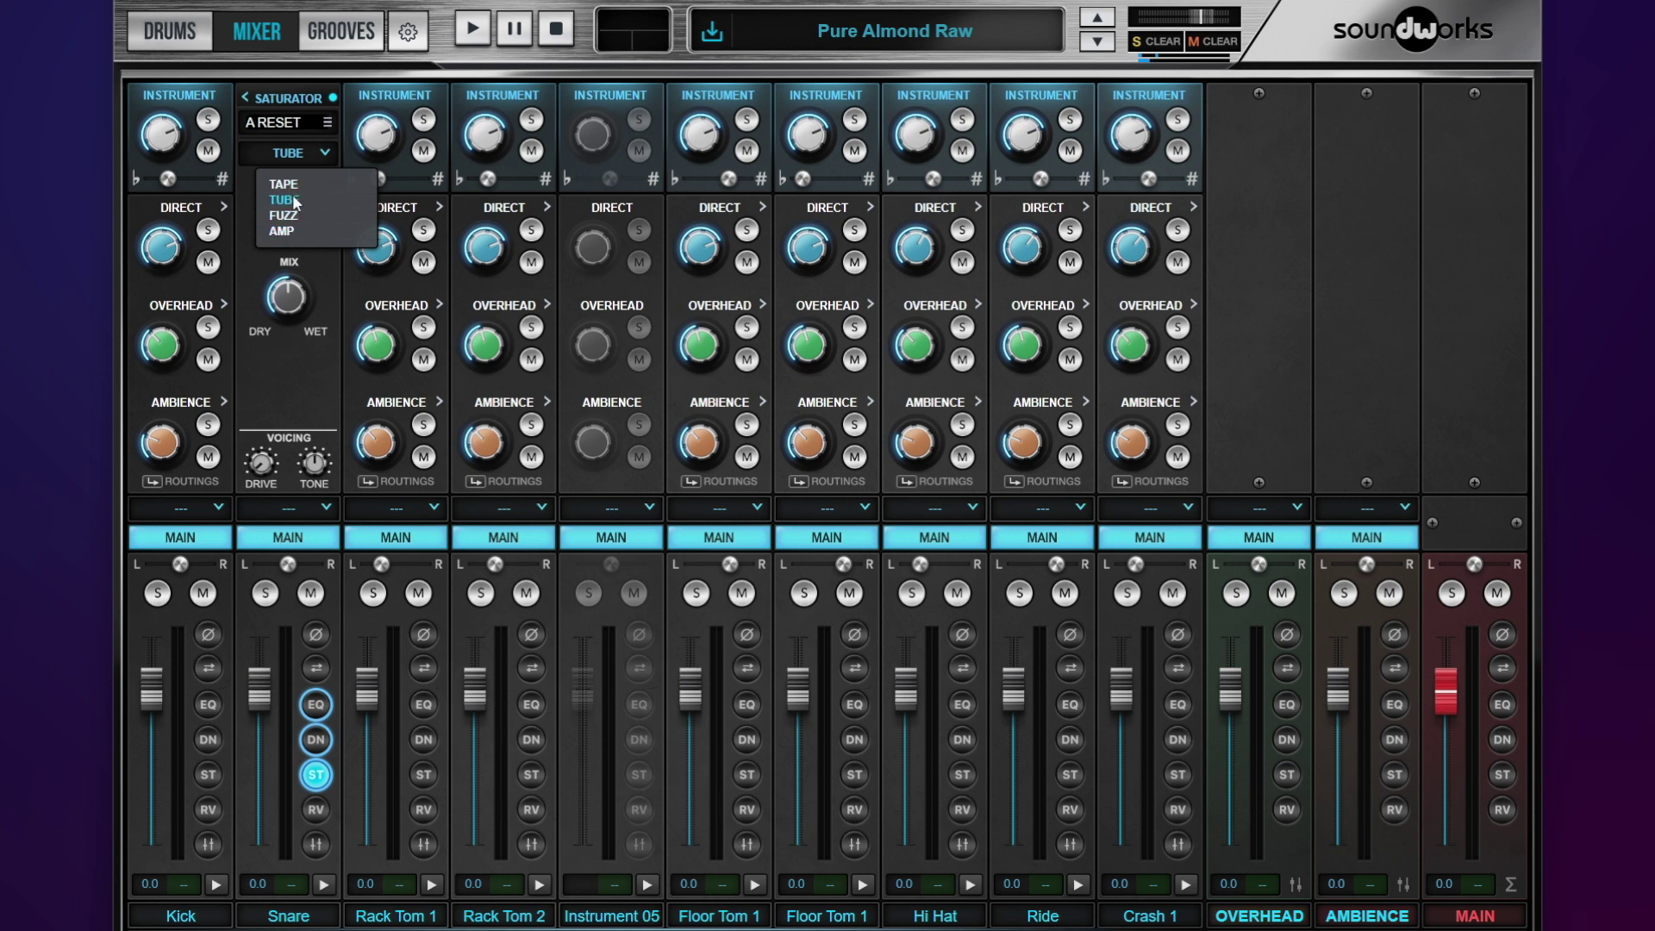
left_click(321, 152)
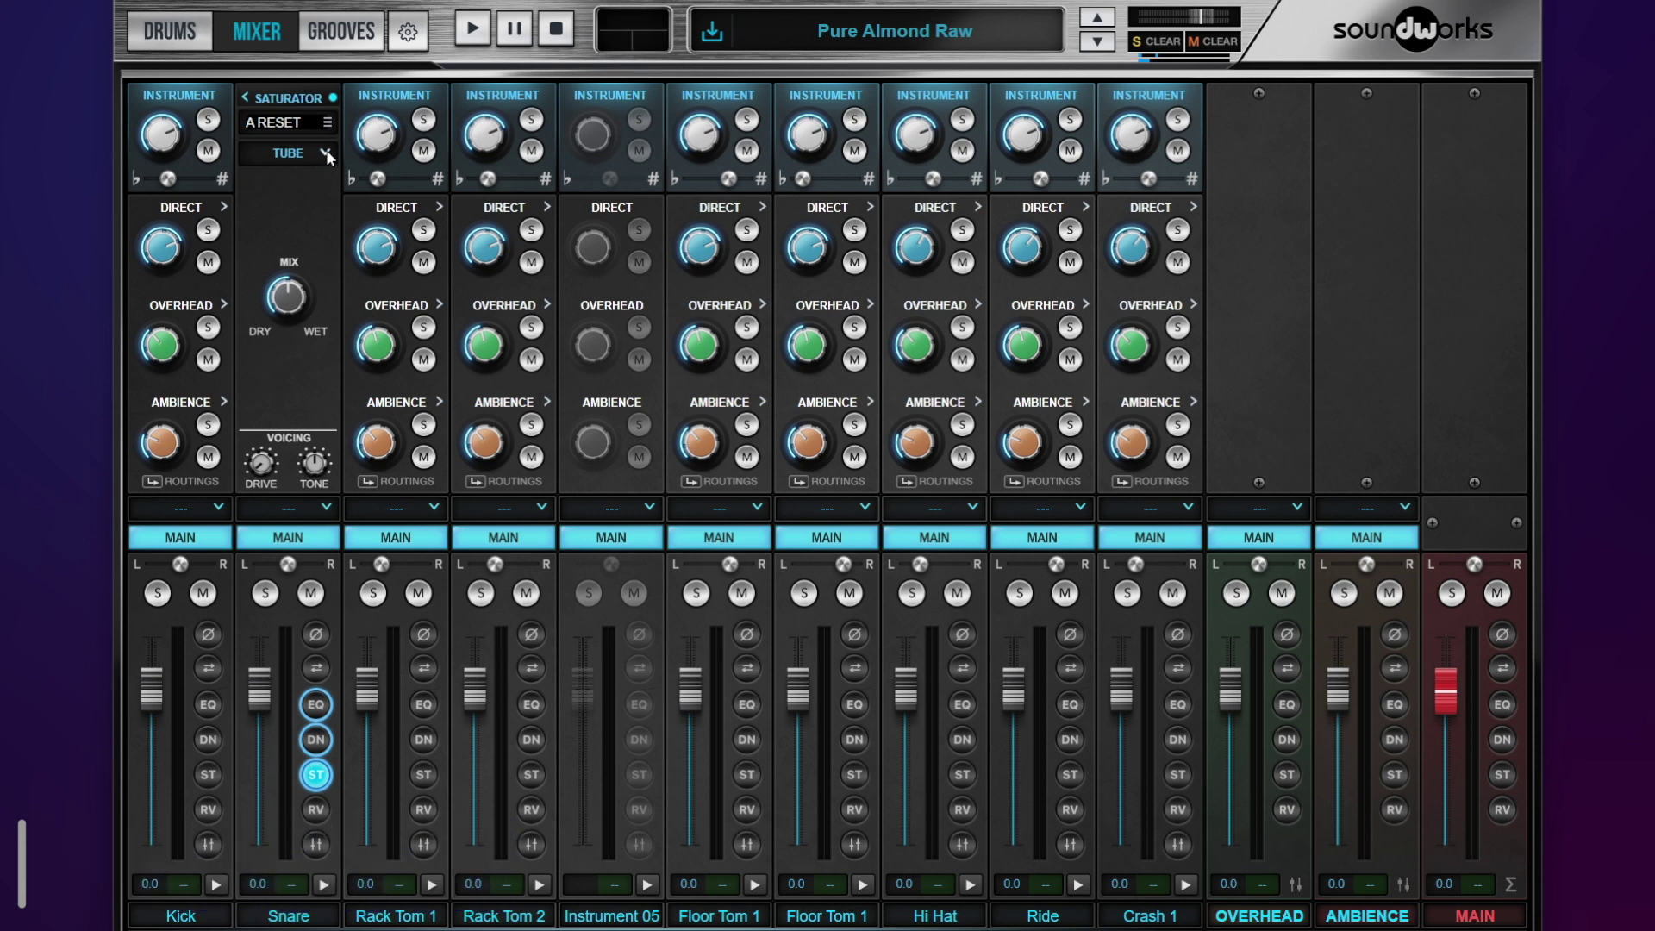
left_click(327, 122)
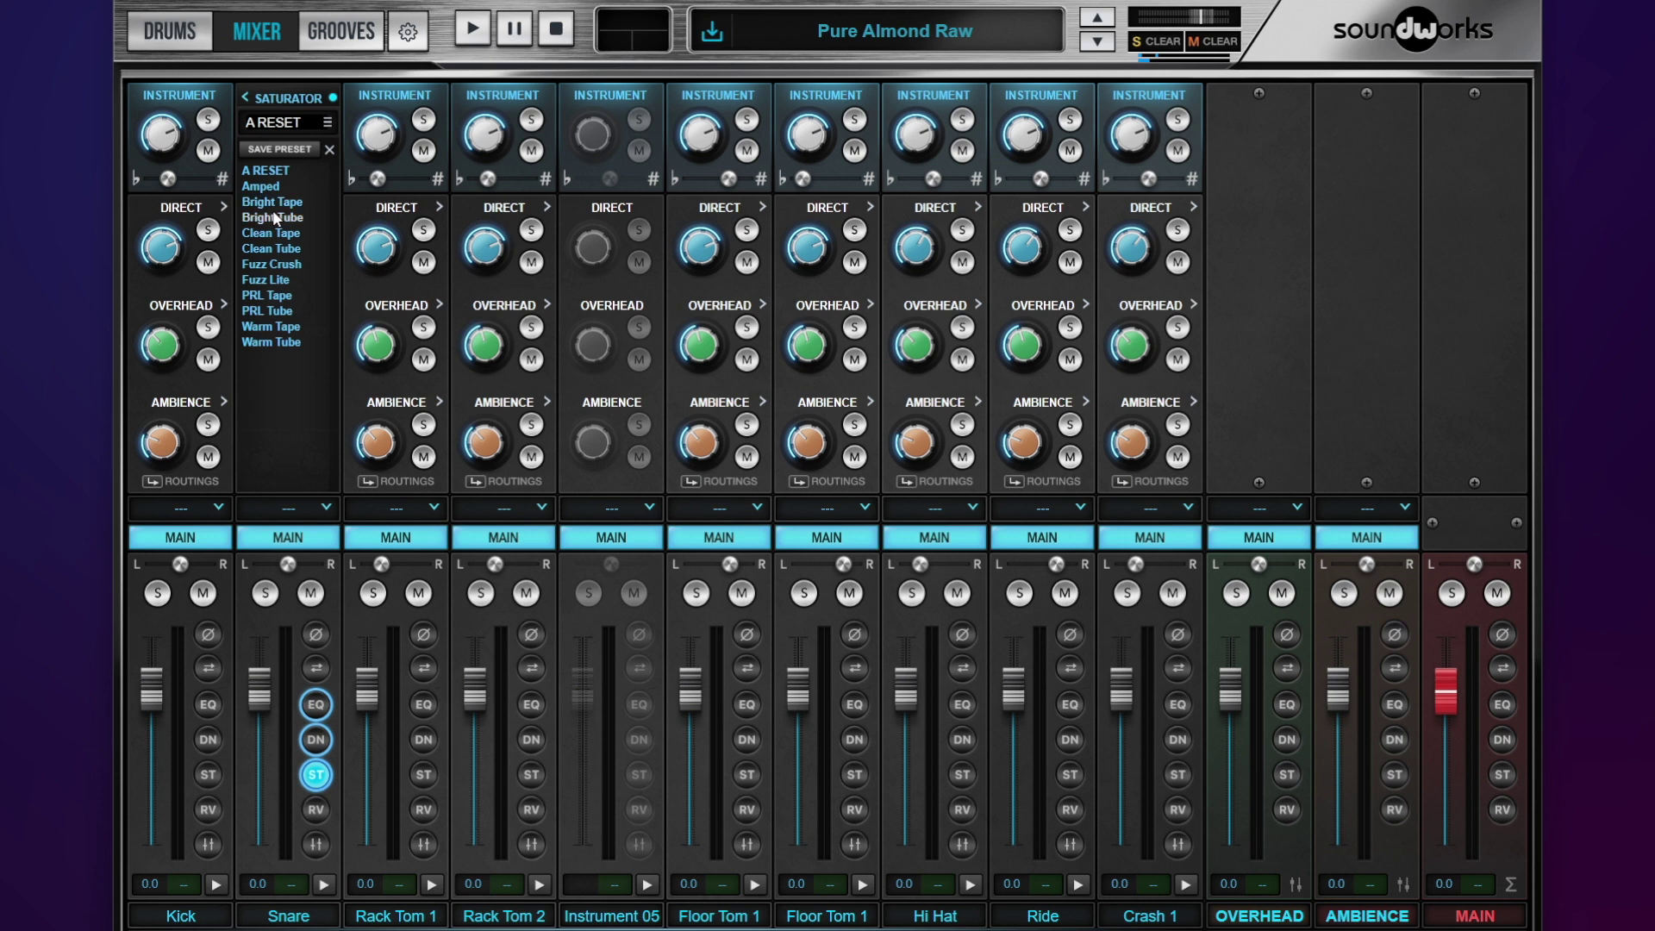
left_click(280, 248)
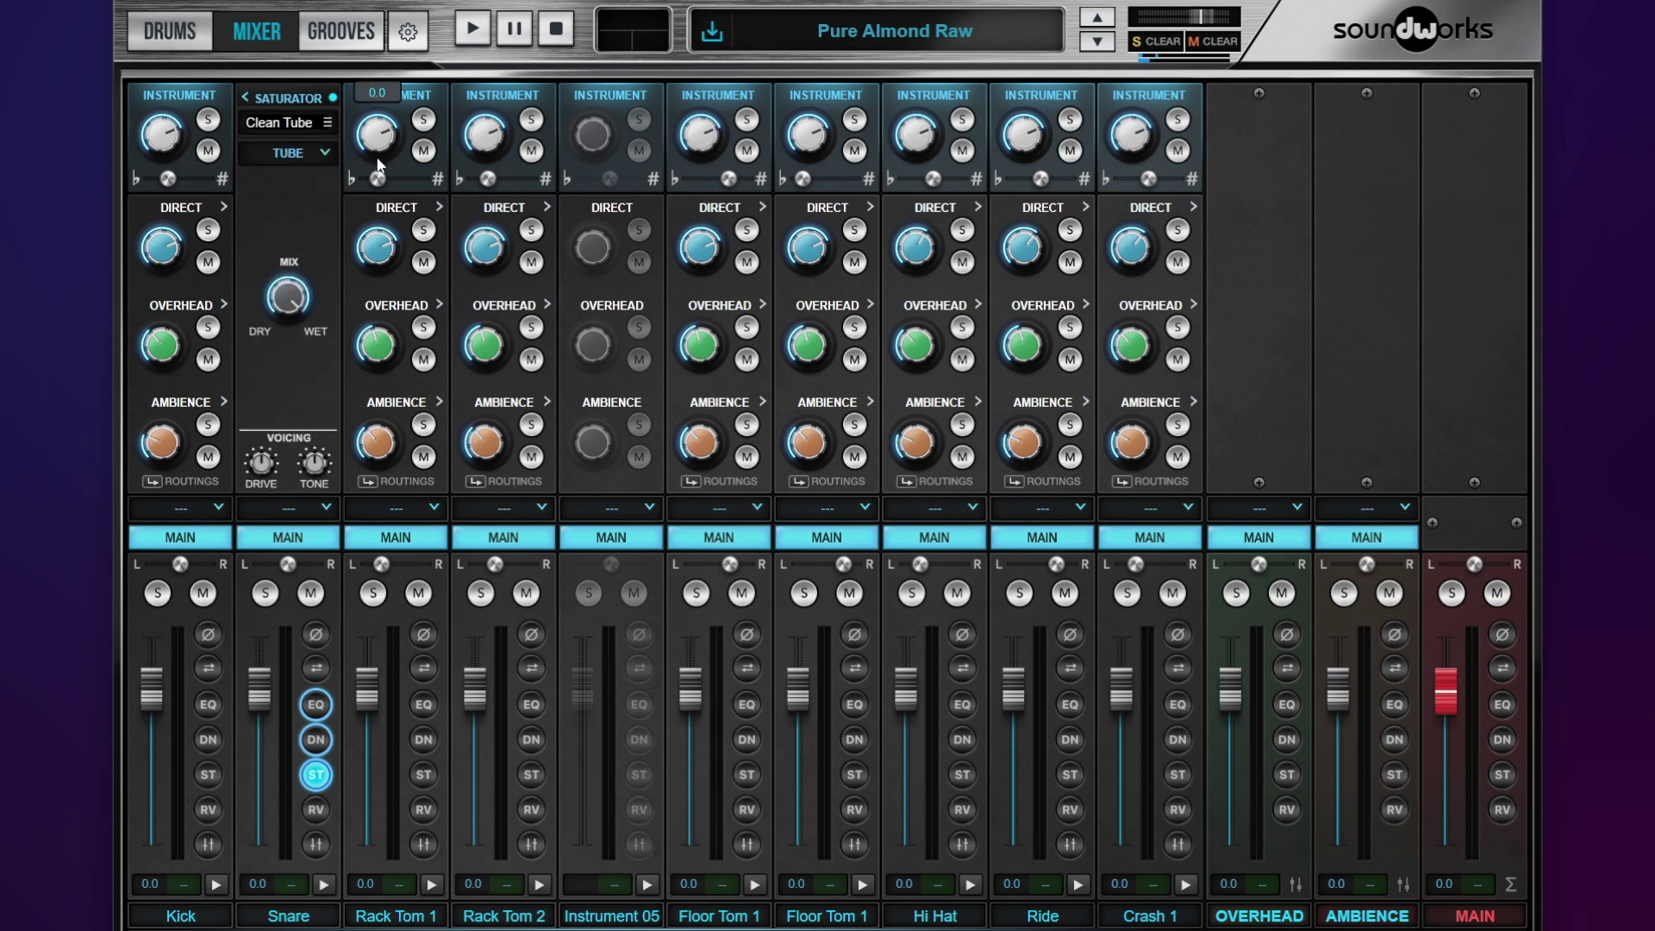
mouse_move(287, 312)
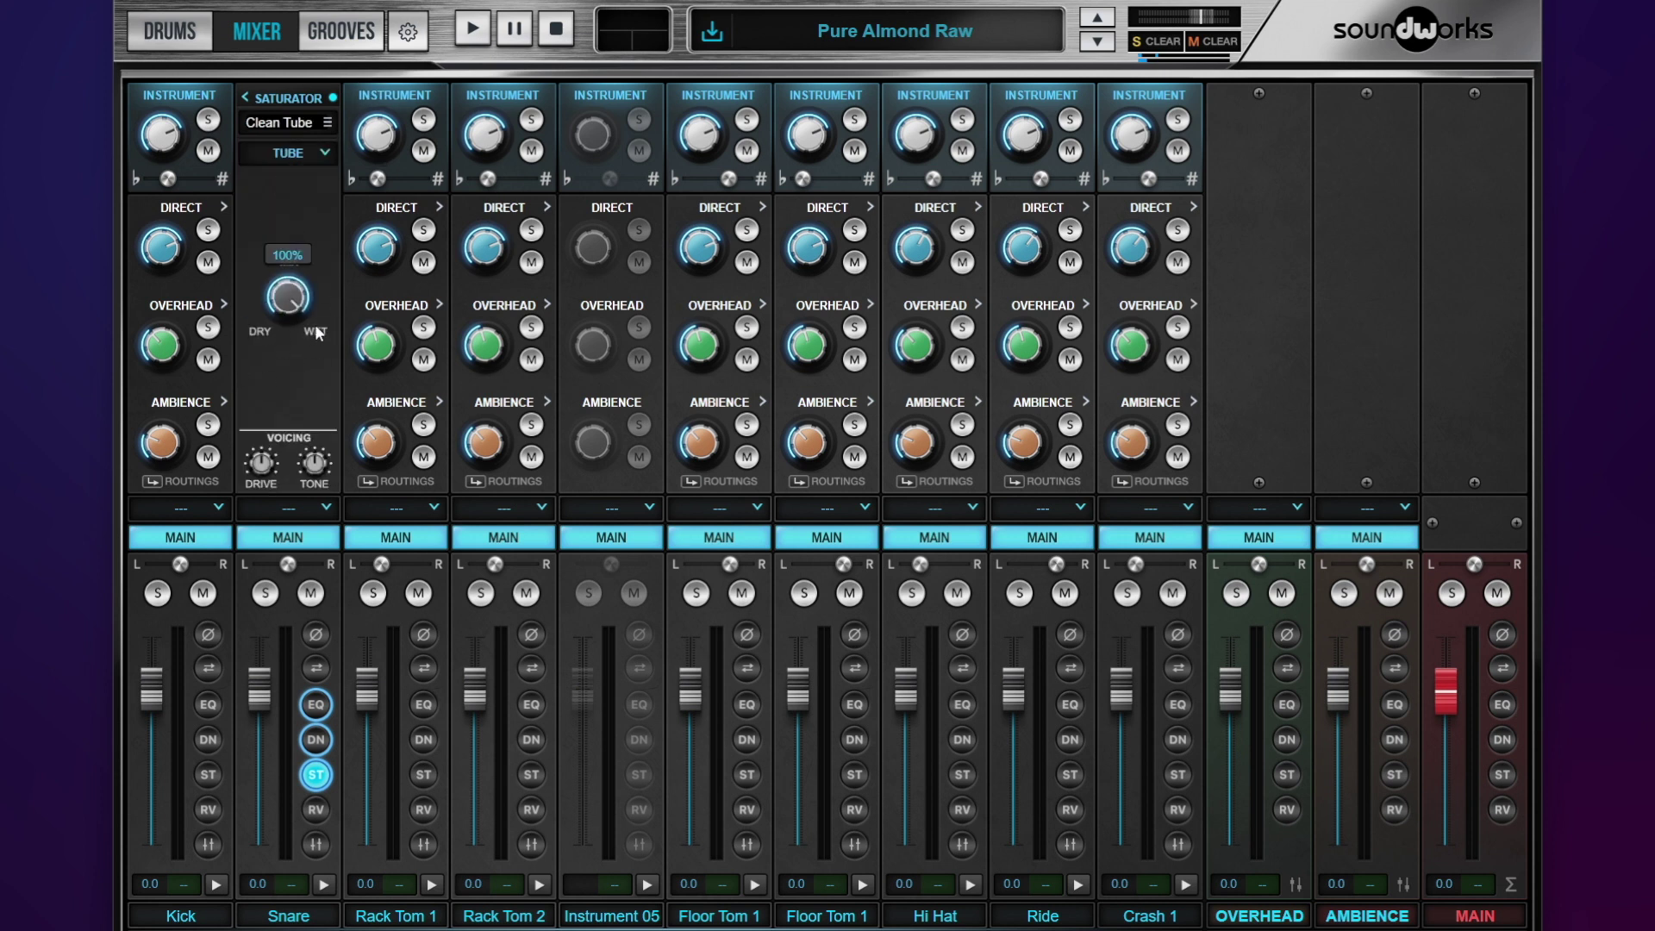
mouse_move(263, 482)
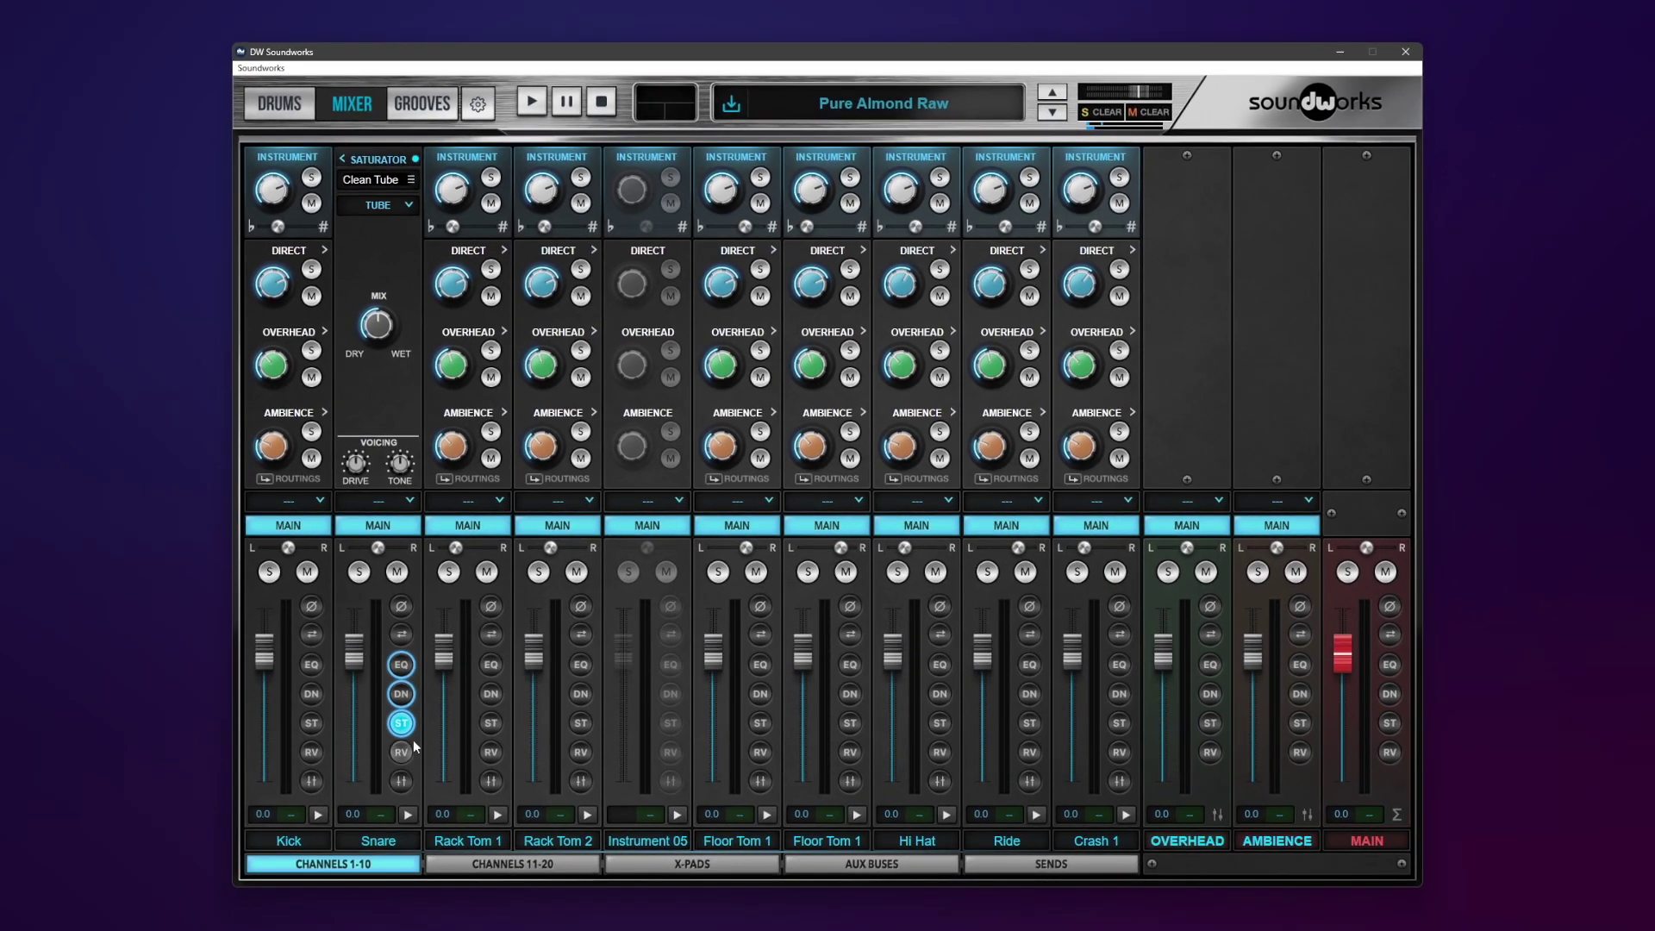
Bypass and re-enable the saturator, auditioning the snare with and without it.
left_click(379, 745)
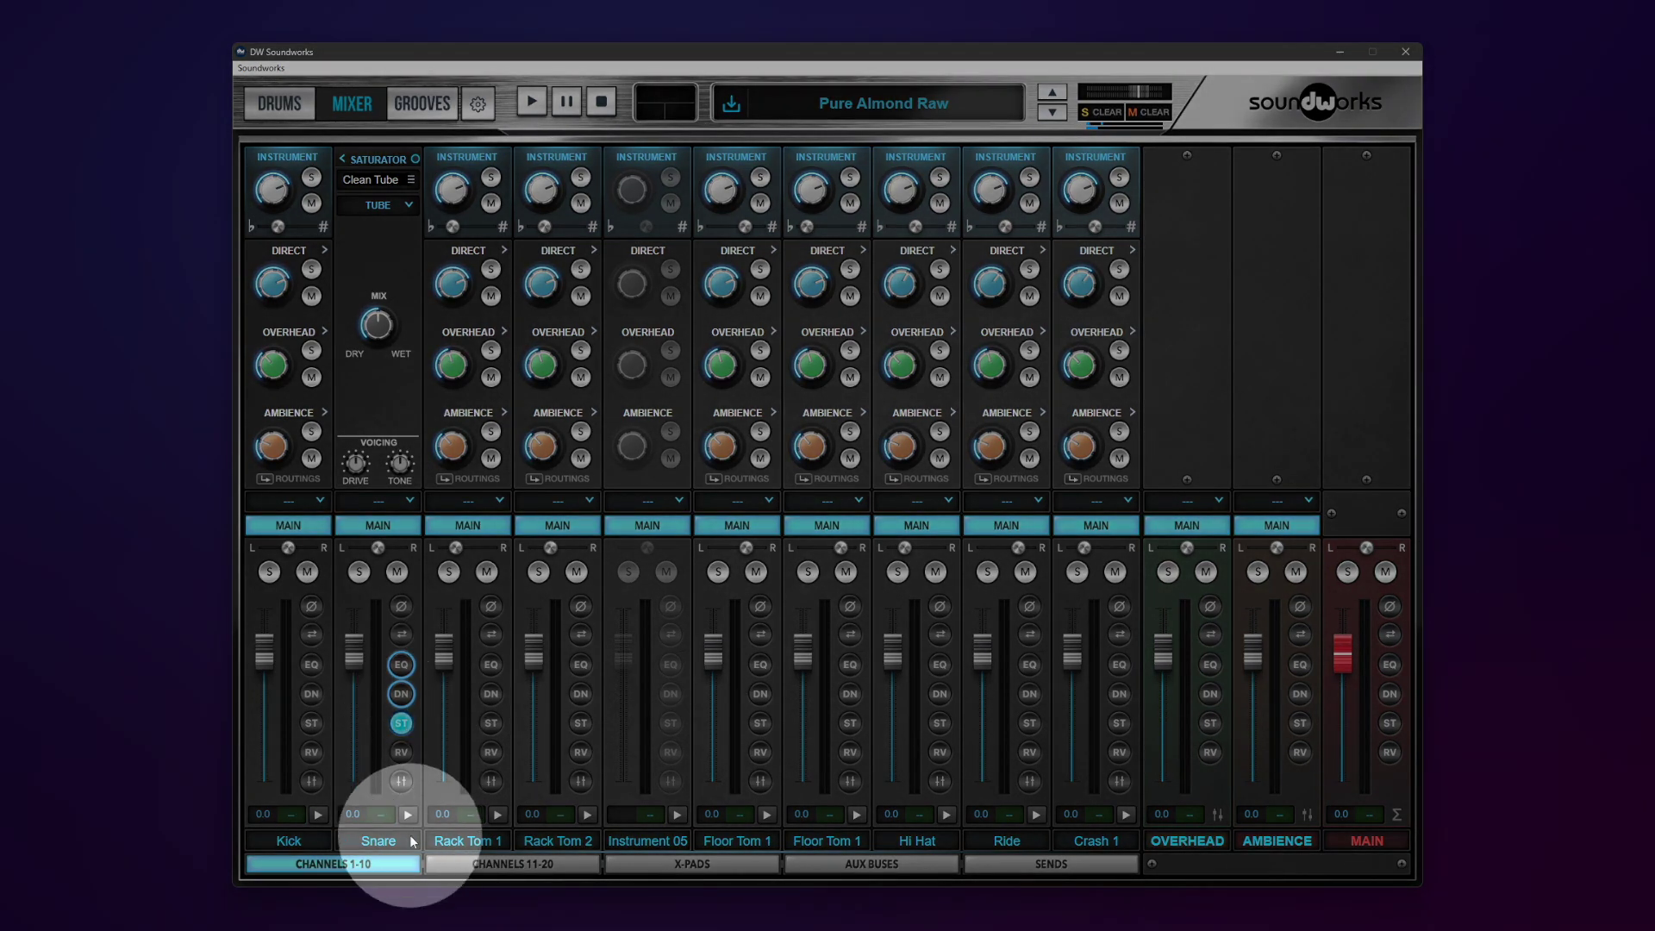
left_click(408, 814)
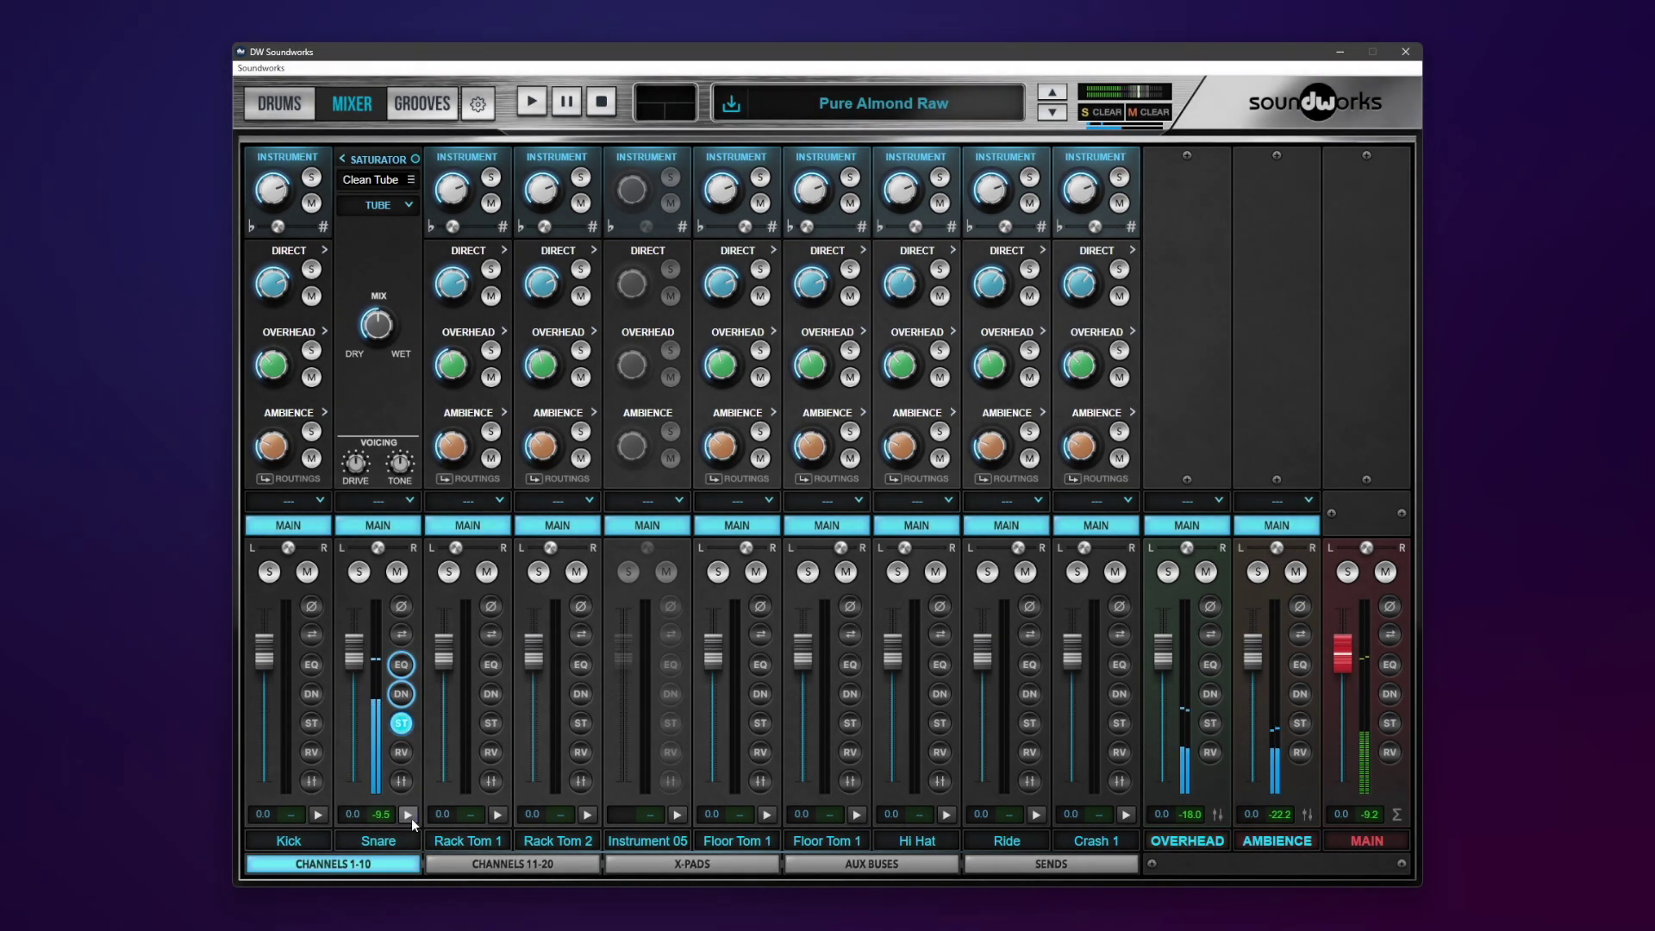
left_click(401, 722)
left_click(409, 815)
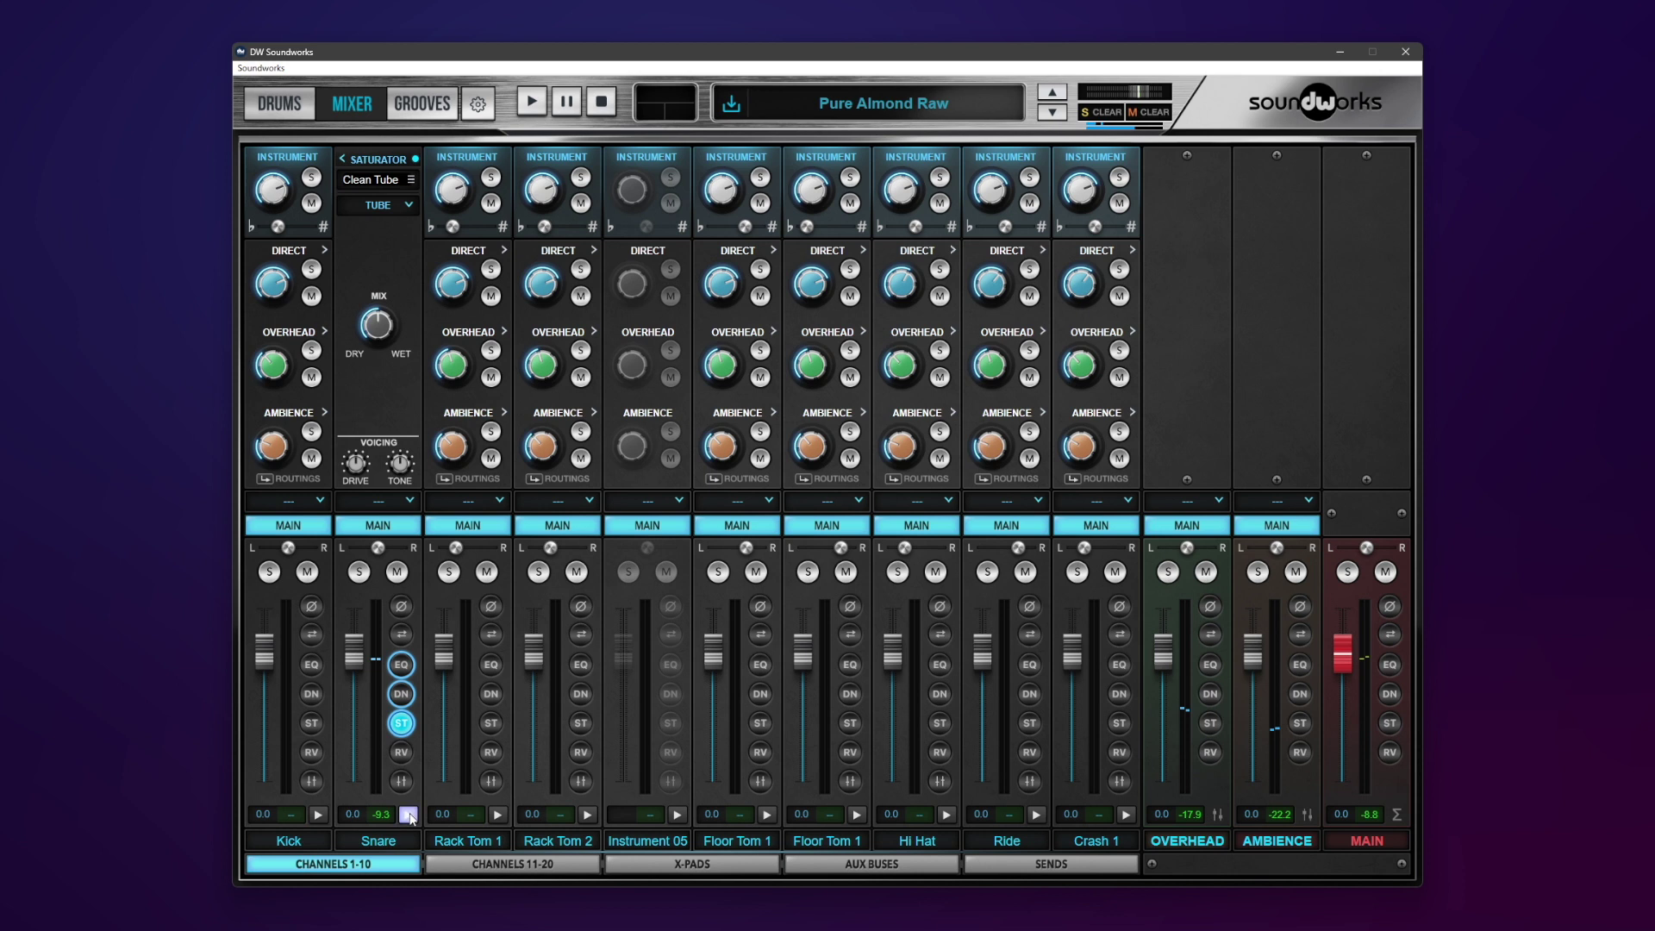
left_click(409, 815)
left_click(409, 814)
Adjust saturator drive and mix, settling on drive 60 with 70% mix, auditioning each change.
mouse_move(390, 334)
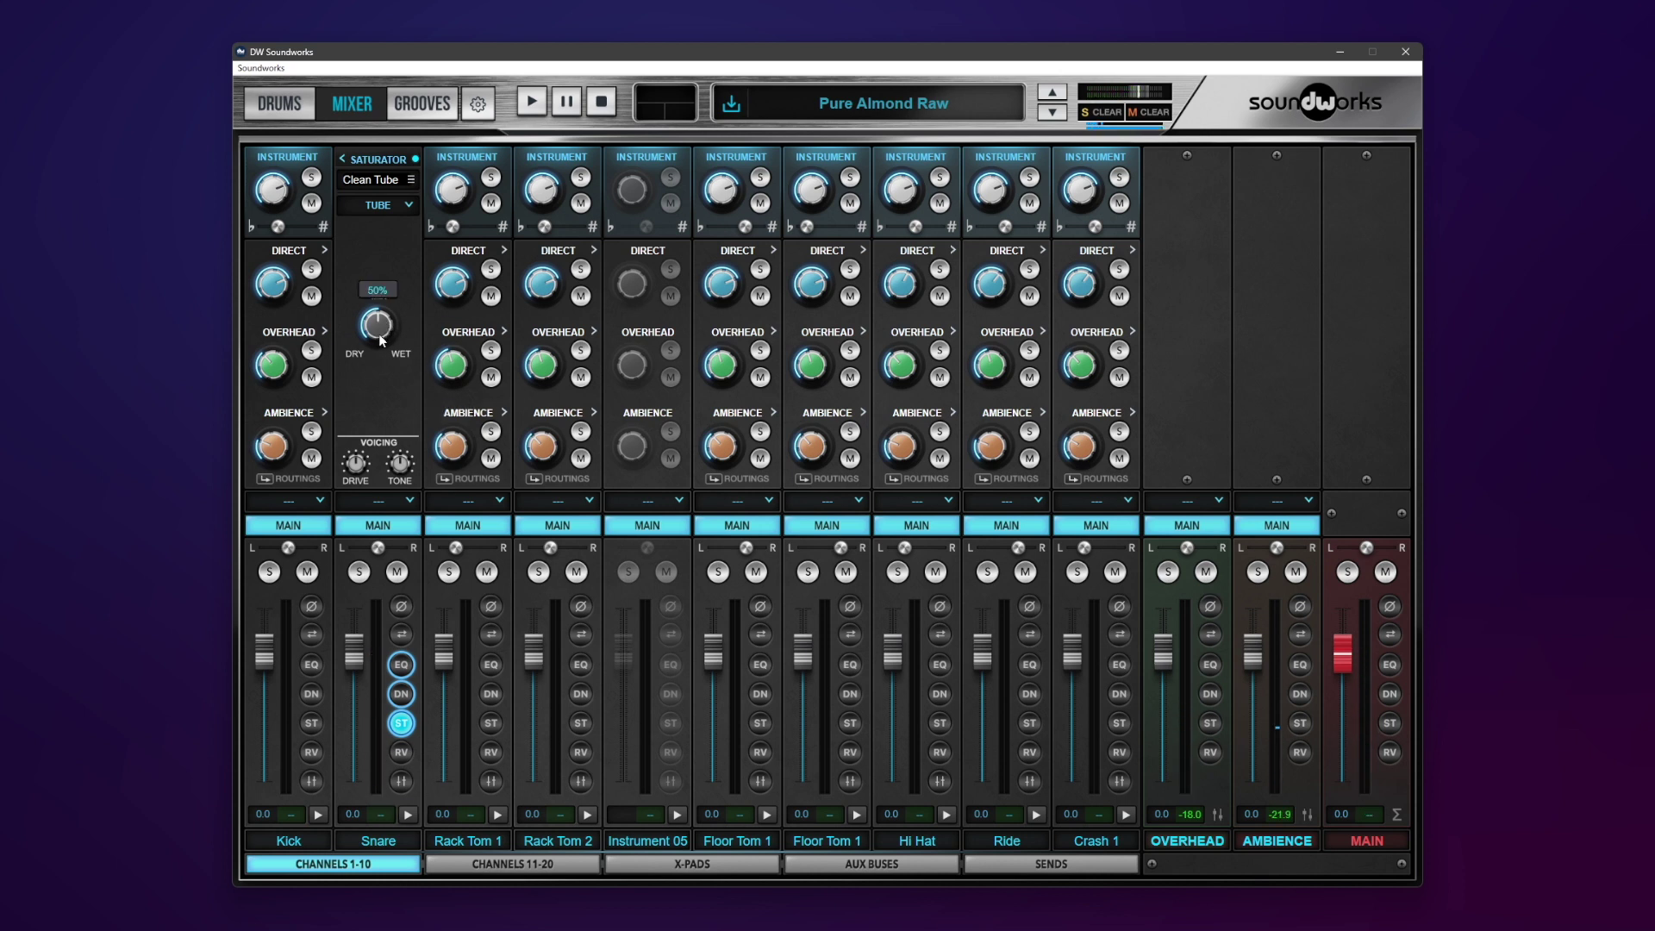
mouse_move(361, 470)
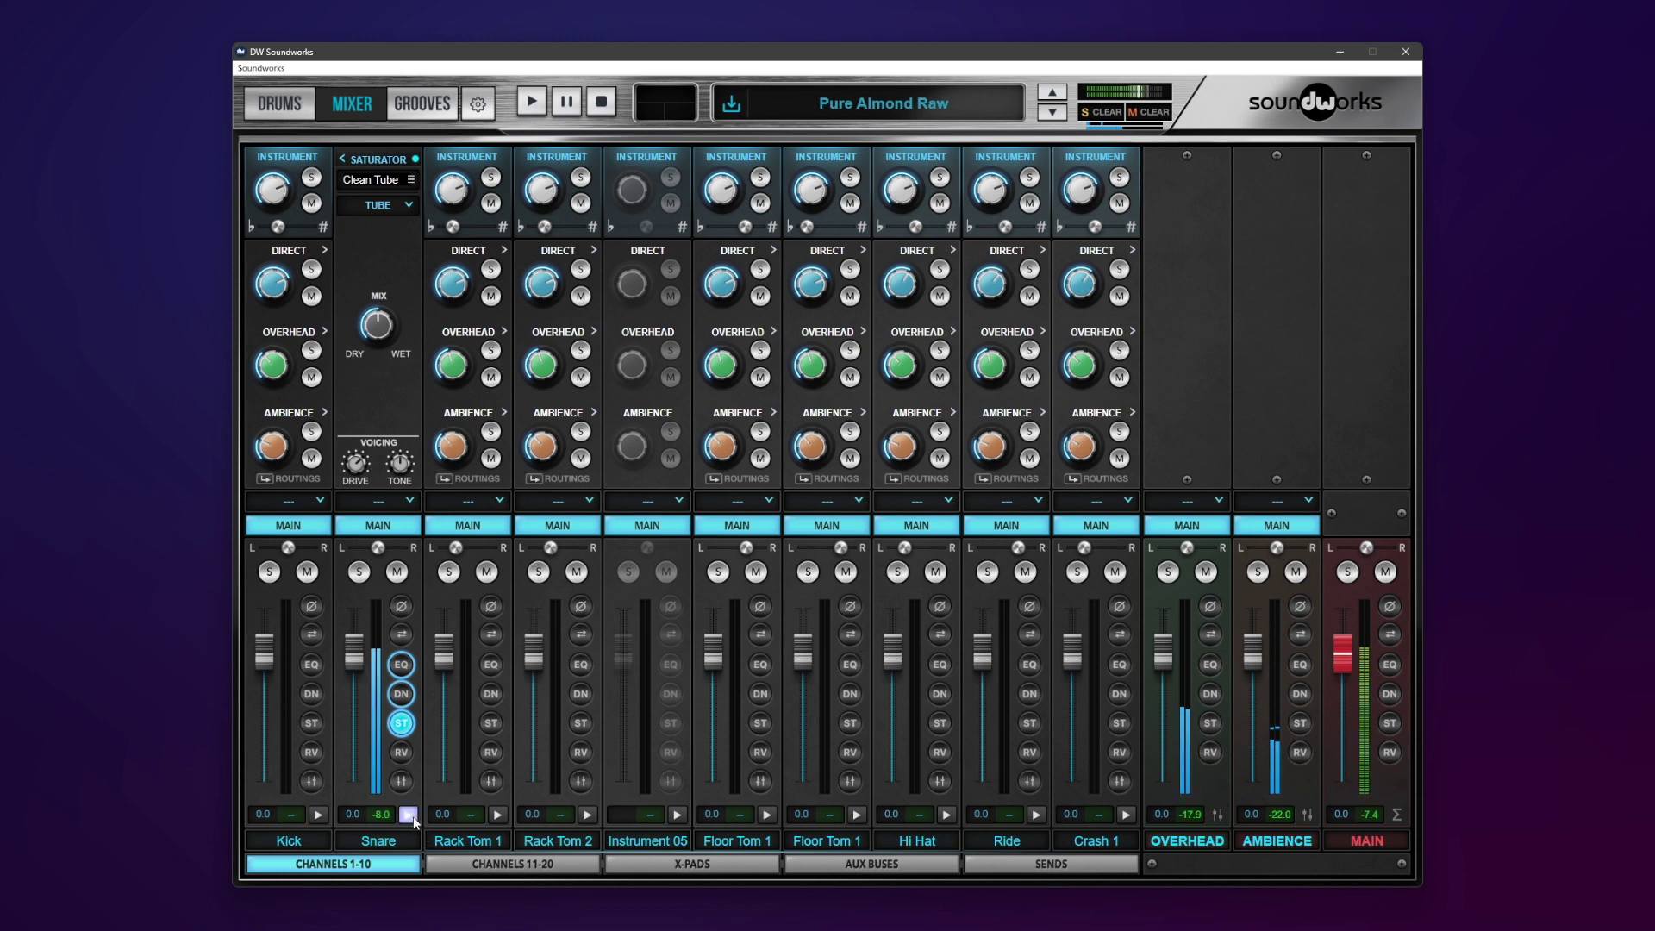
scroll(356, 473, "up", 1)
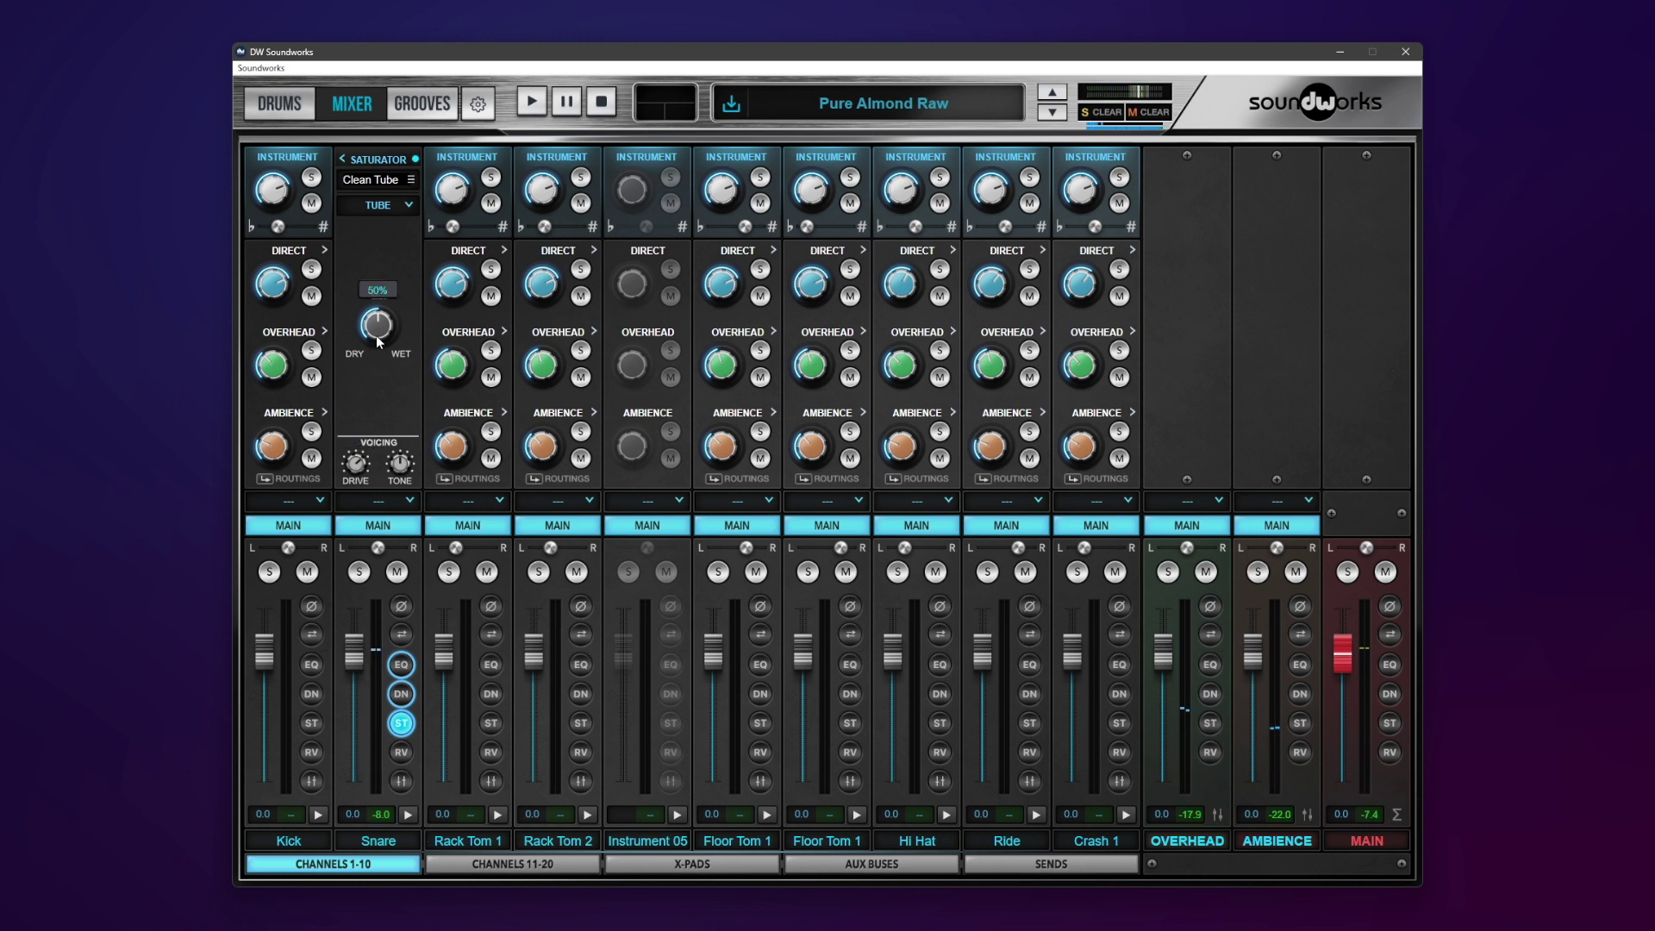
left_click(408, 817)
scroll(385, 332, "up", 2)
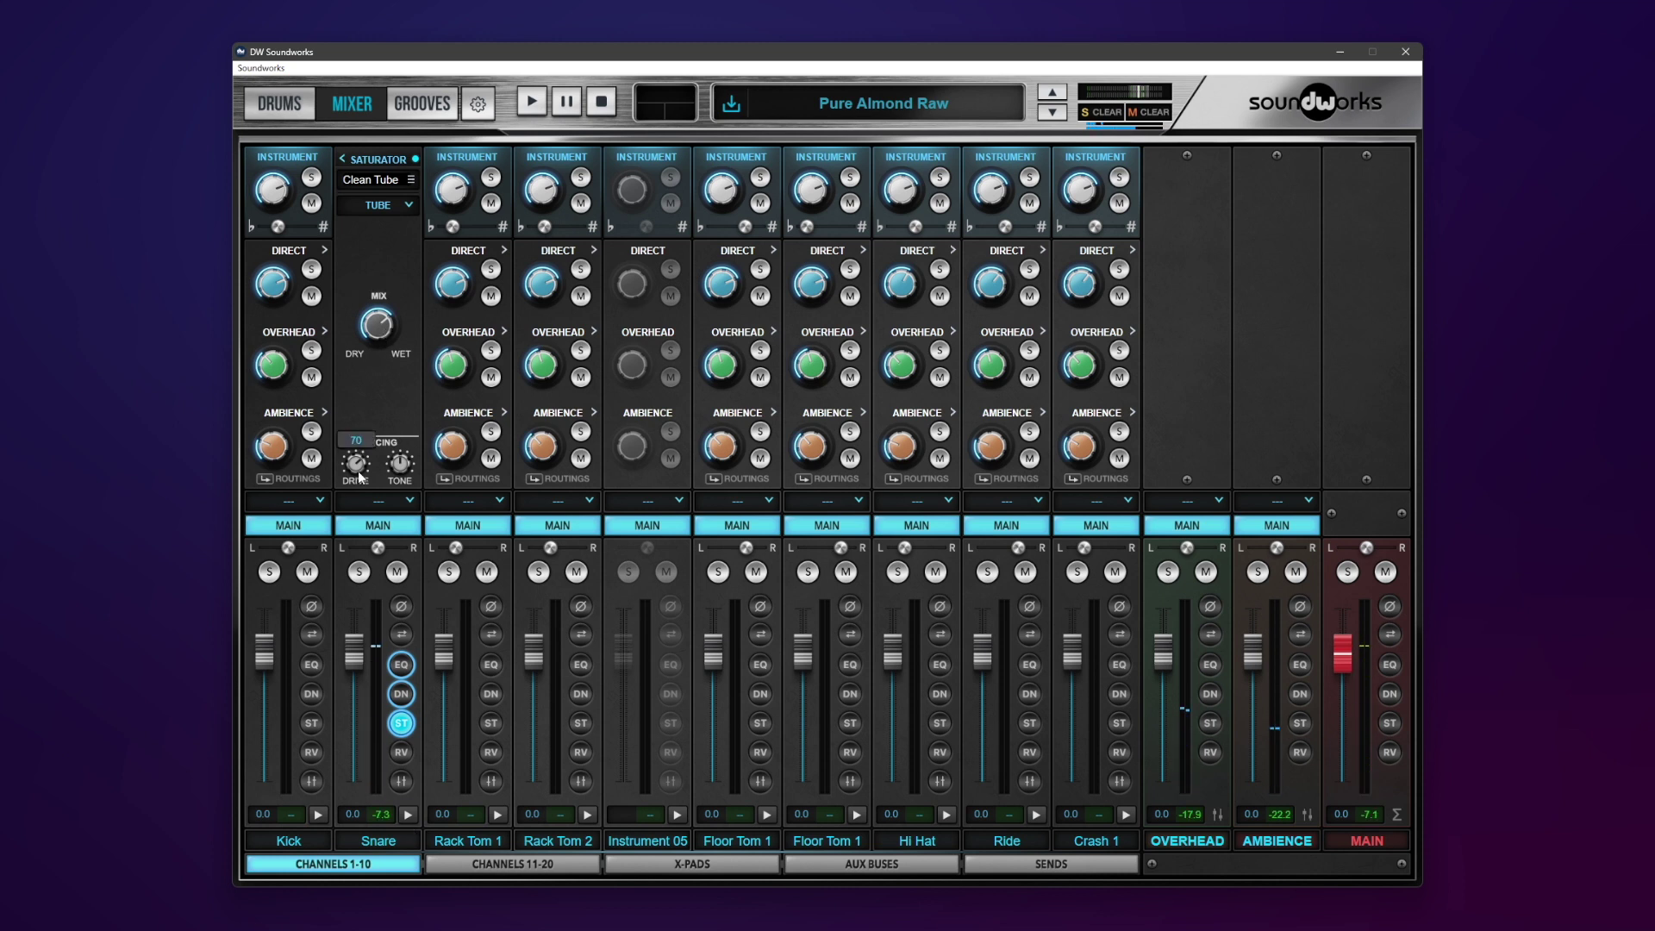
left_click(408, 817)
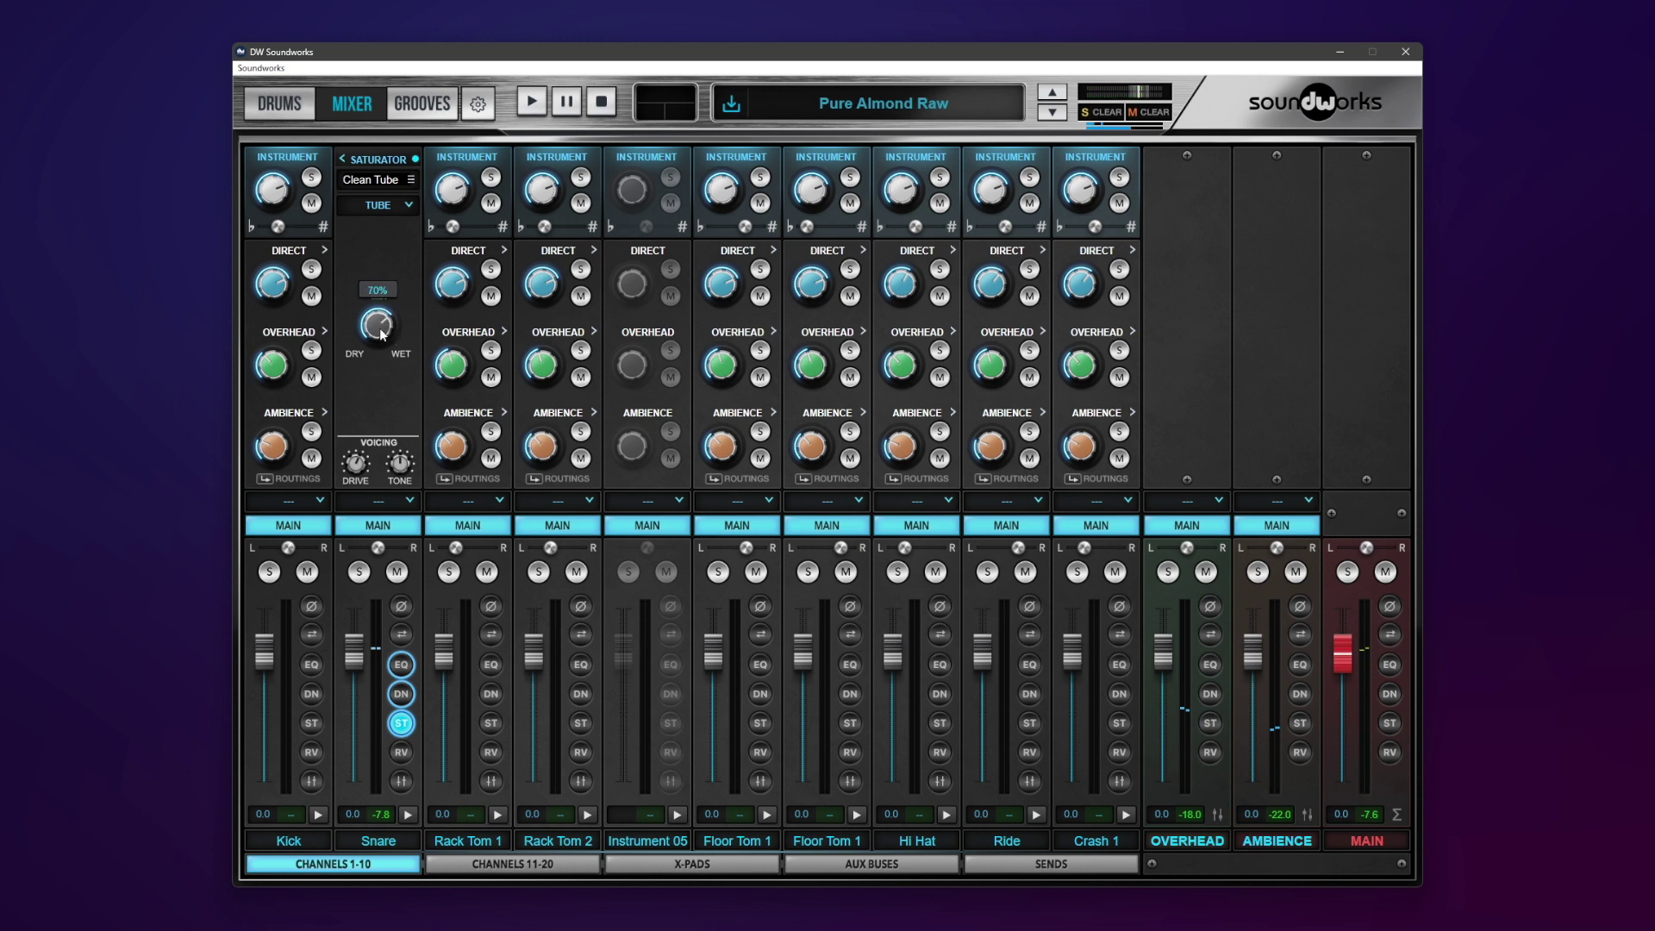
scroll(356, 466, "down", 1)
left_click(409, 816)
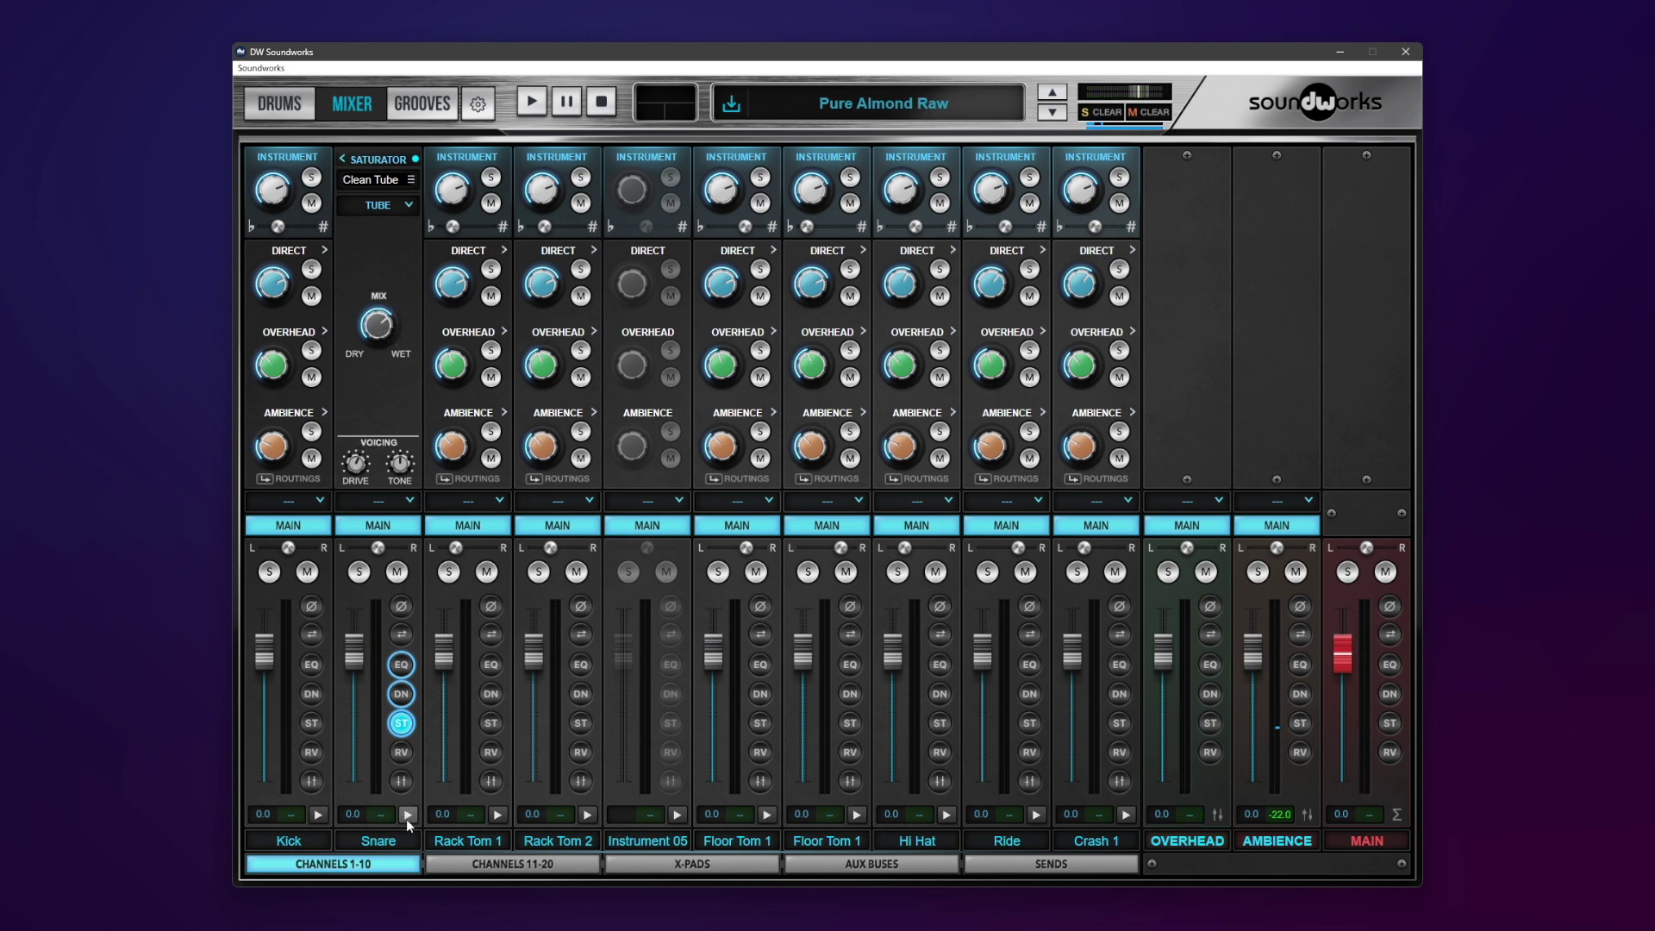
mouse_move(366, 474)
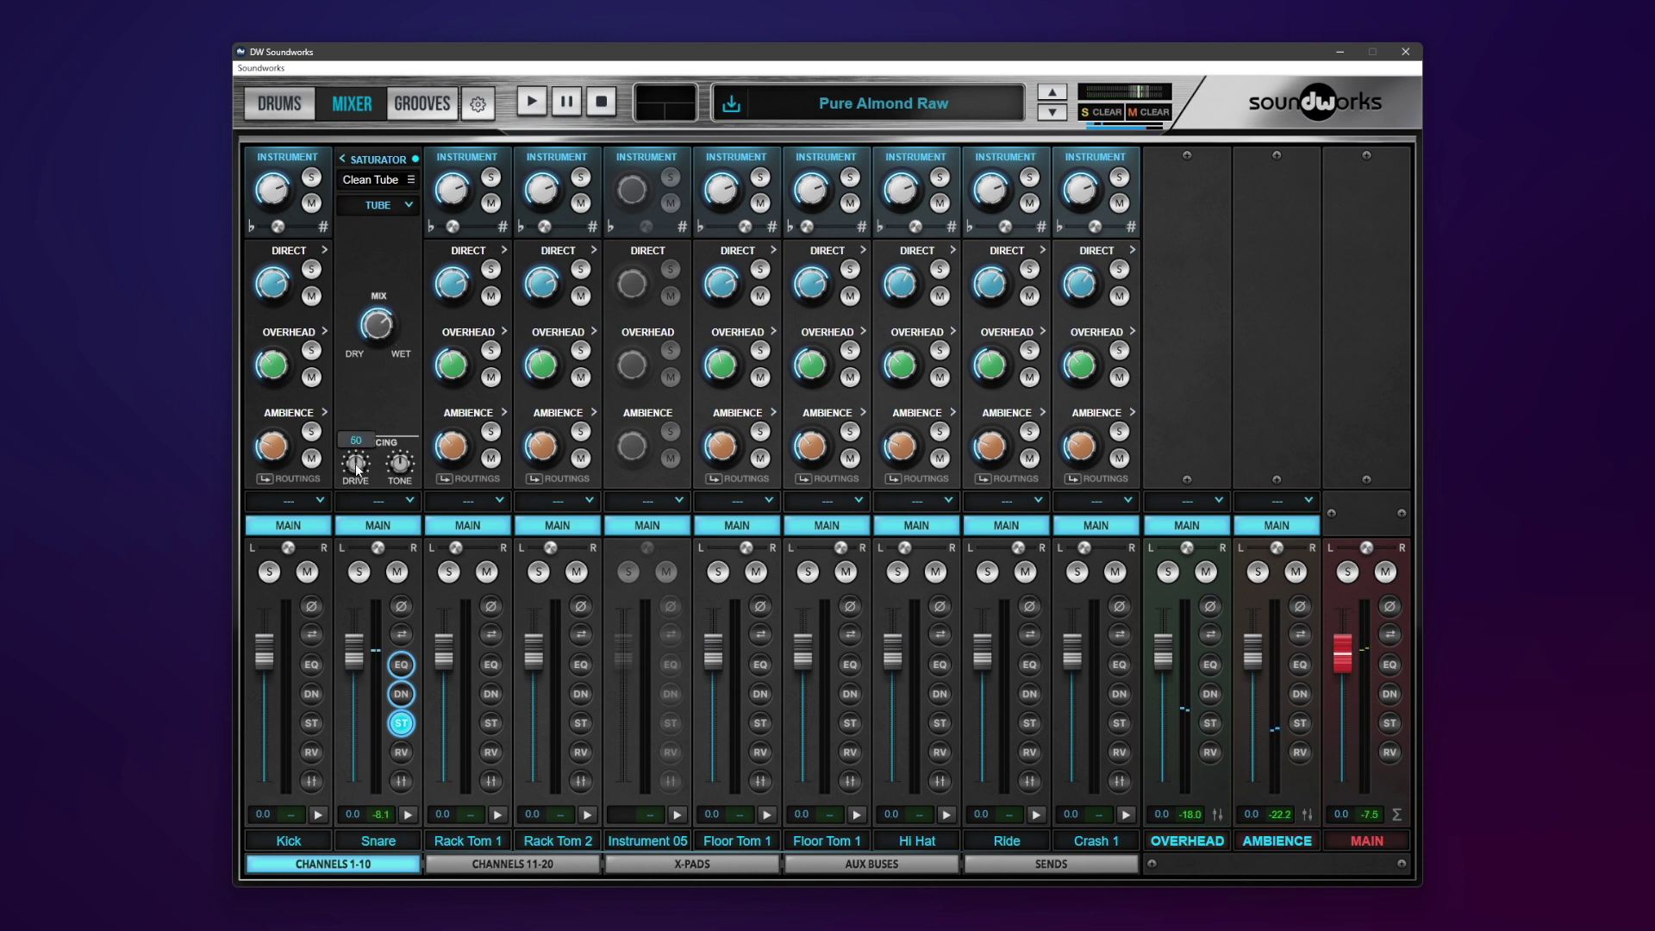
left_click(408, 815)
mouse_move(349, 353)
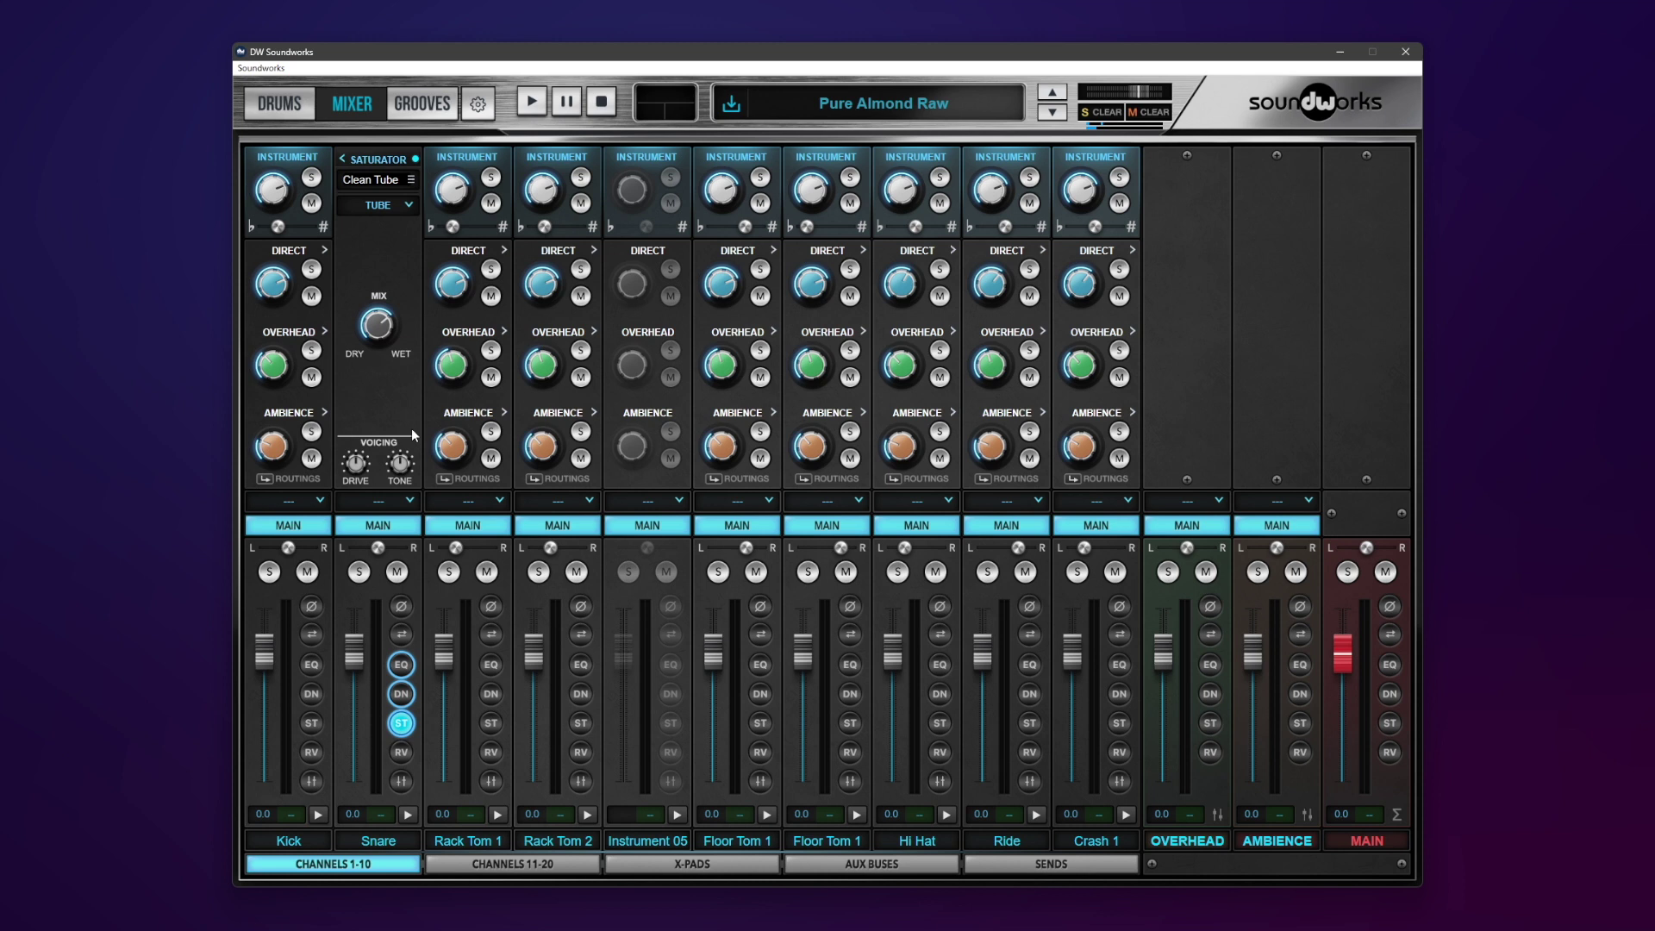
Turn the saturator TONE knob and replay the snare hit repeatedly to compare.
mouse_move(402, 473)
left_click_drag(402, 468, 482, 479)
left_click(406, 814)
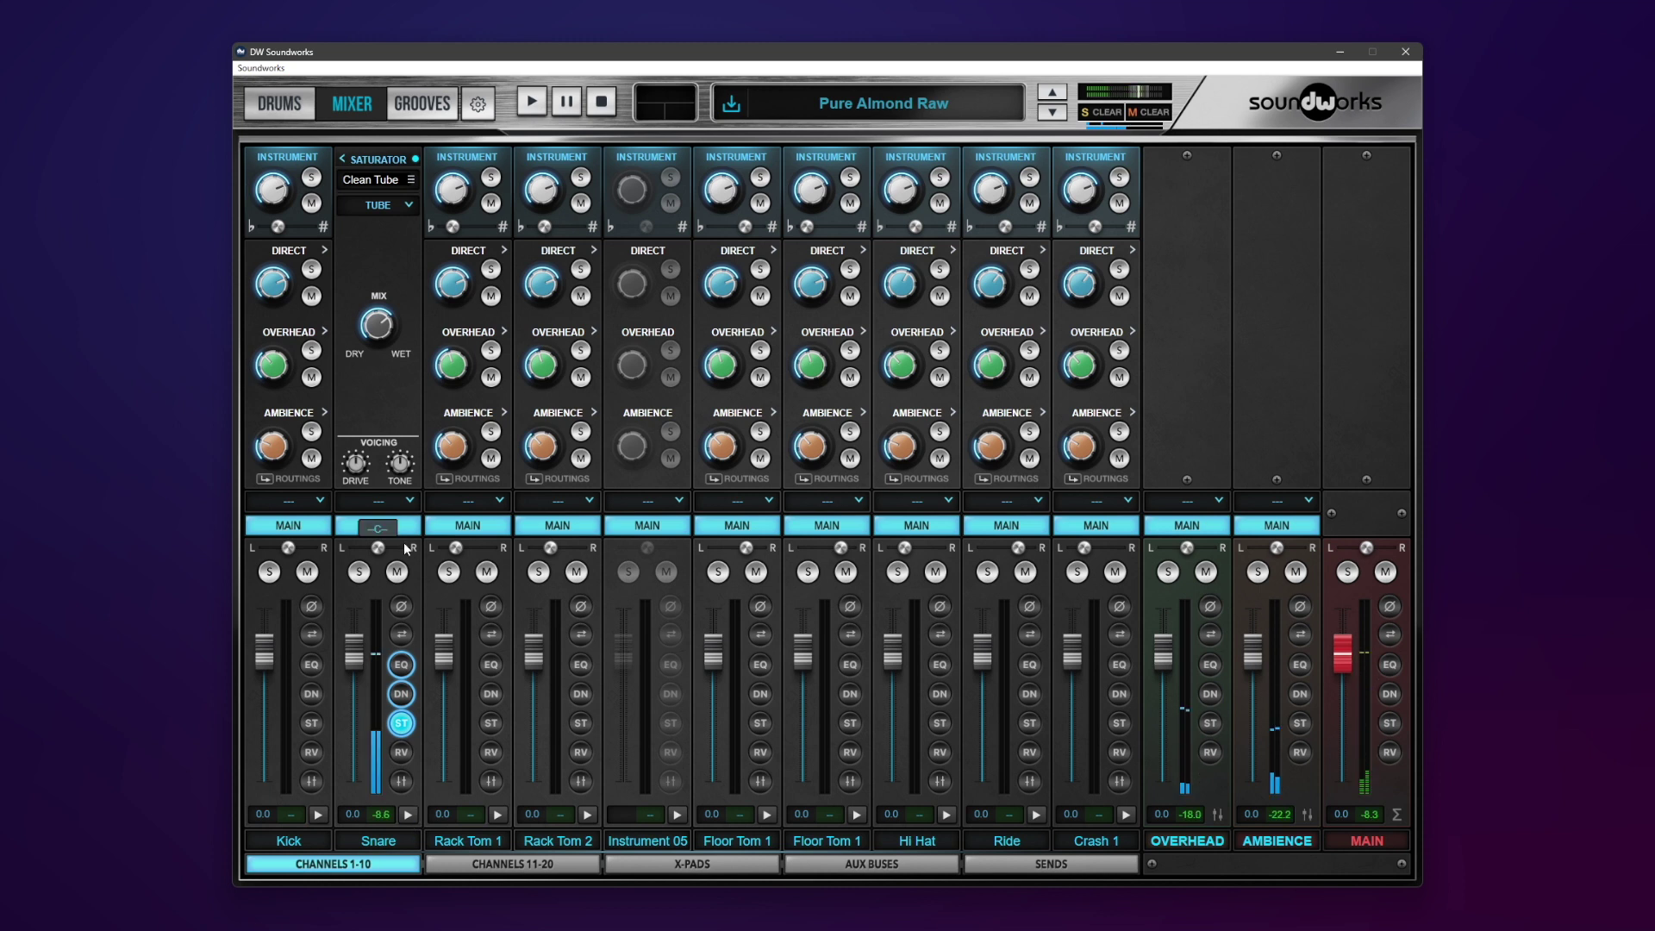
left_click(408, 814)
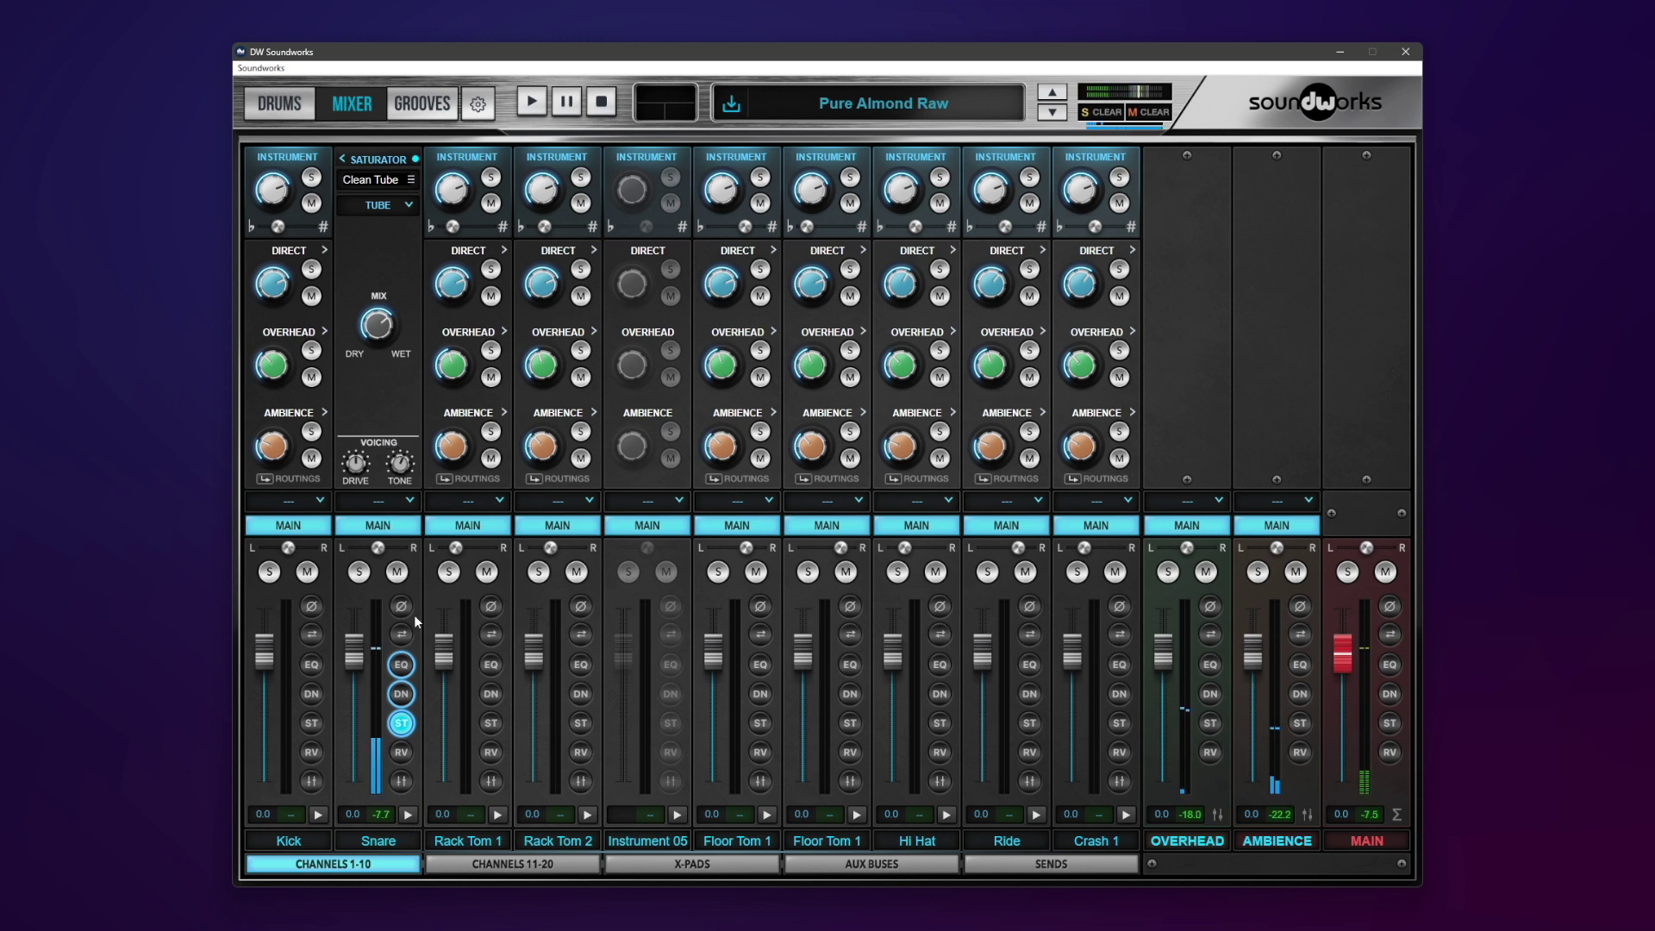
mouse_move(401, 466)
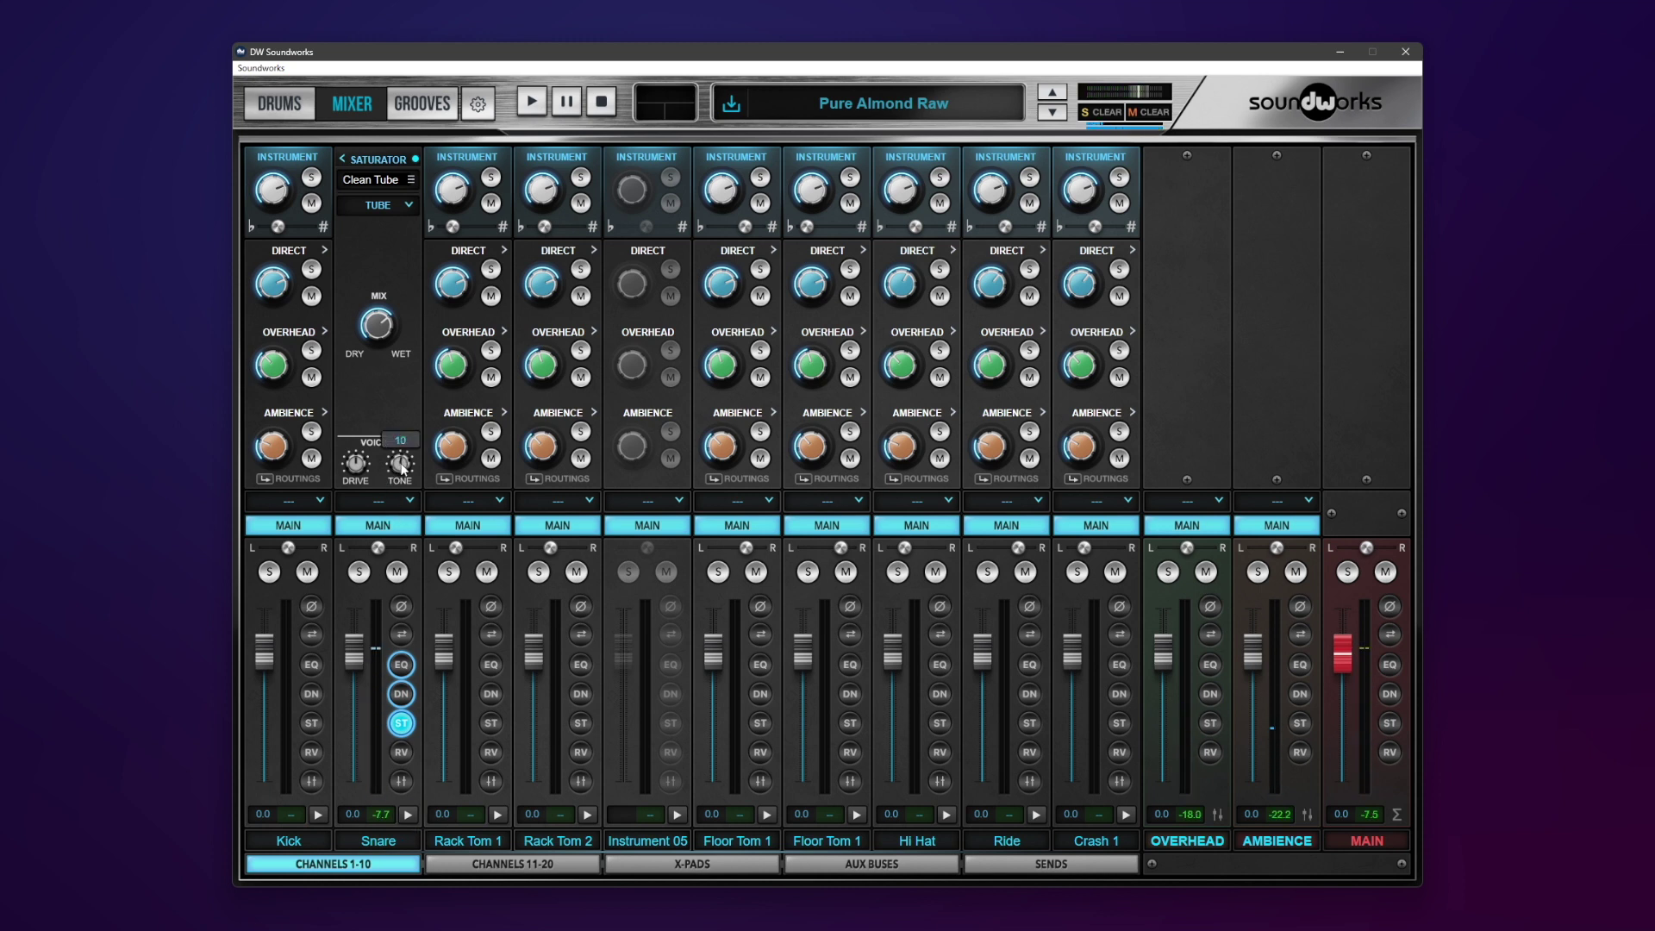
left_click(407, 814)
left_click(407, 814)
left_click(408, 814)
left_click(408, 814)
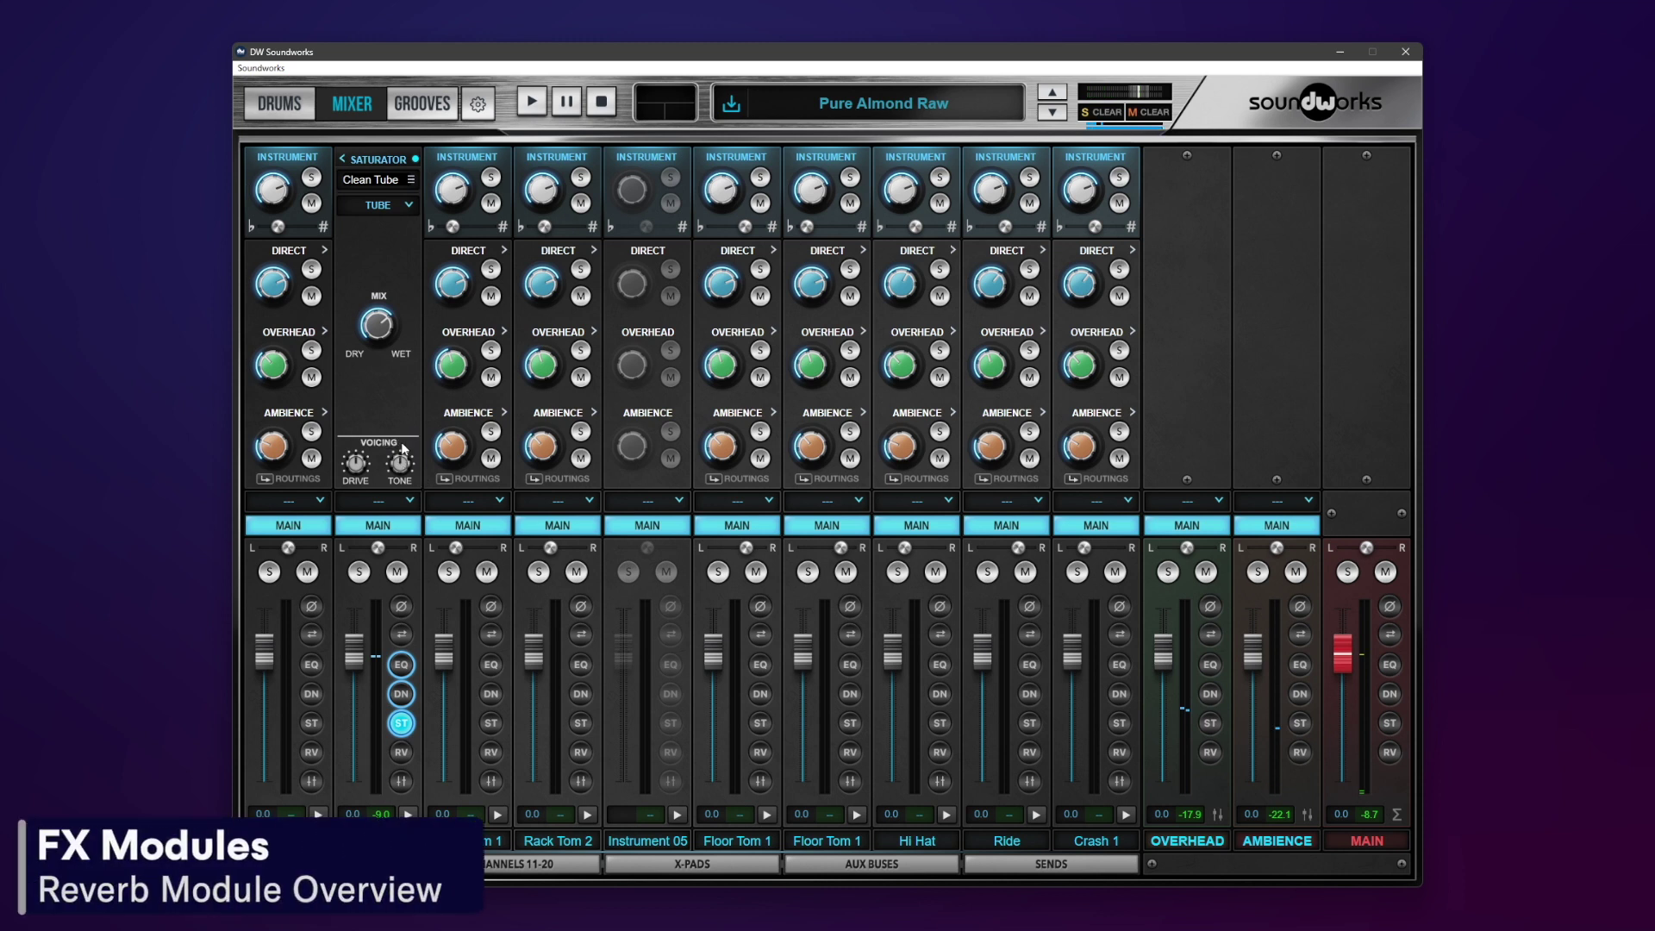
mouse_move(392, 476)
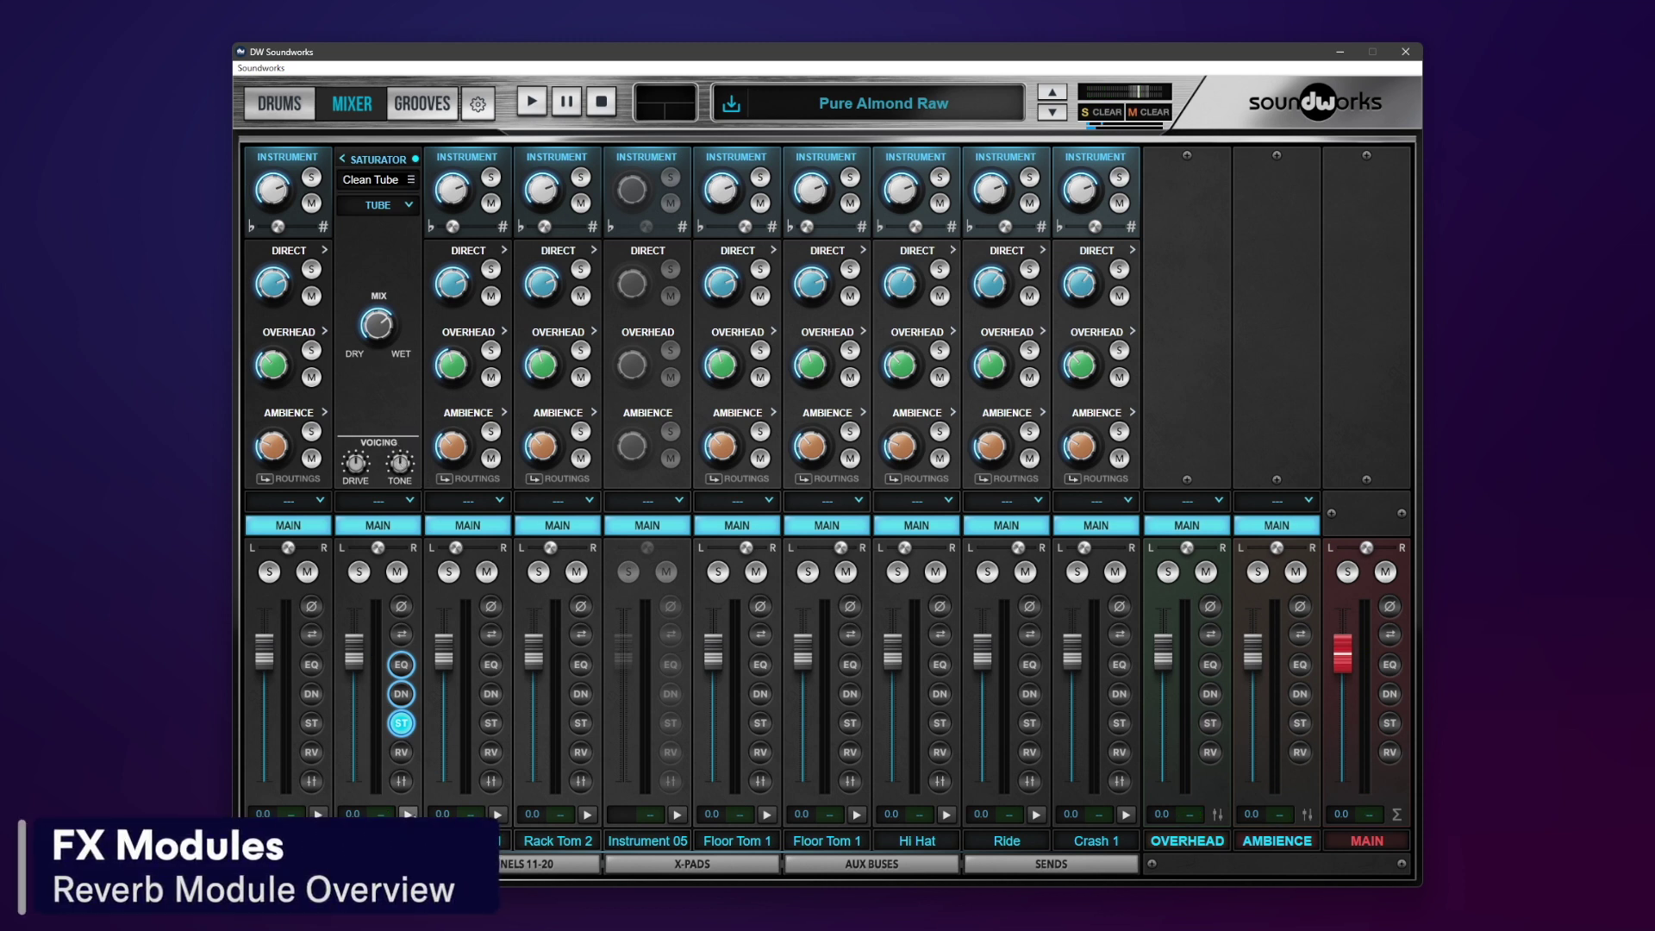
left_click(408, 814)
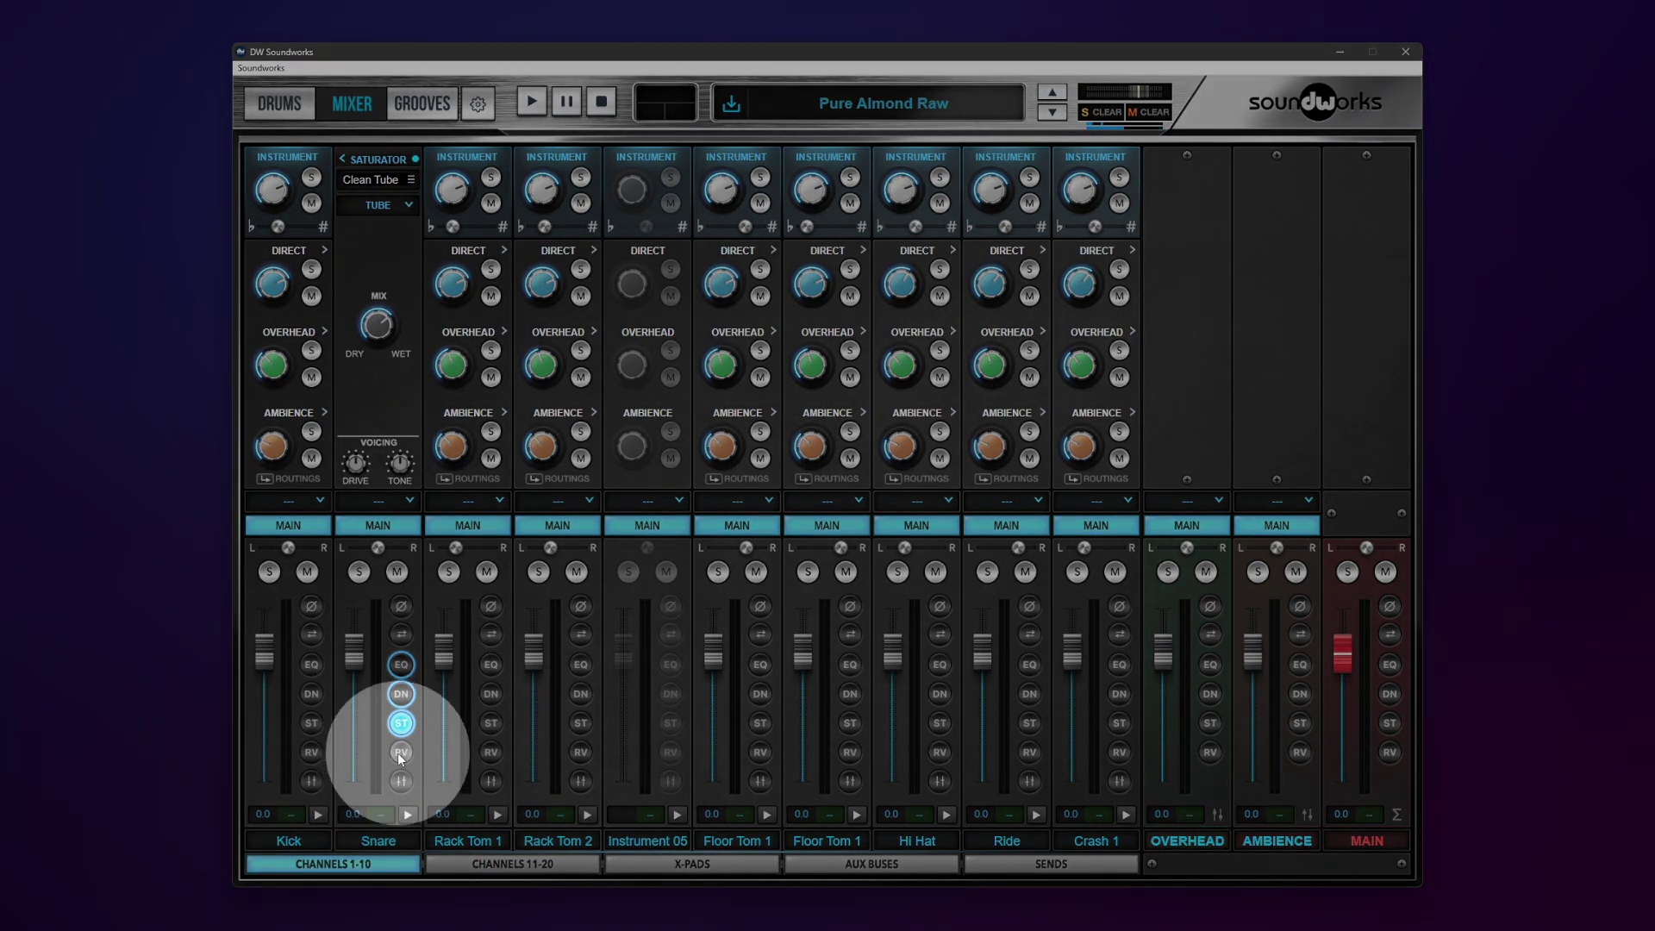
Switch on the Snare reverb with the ROOM5 preset and 10 ms predelay, then audition it.
left_click(401, 752)
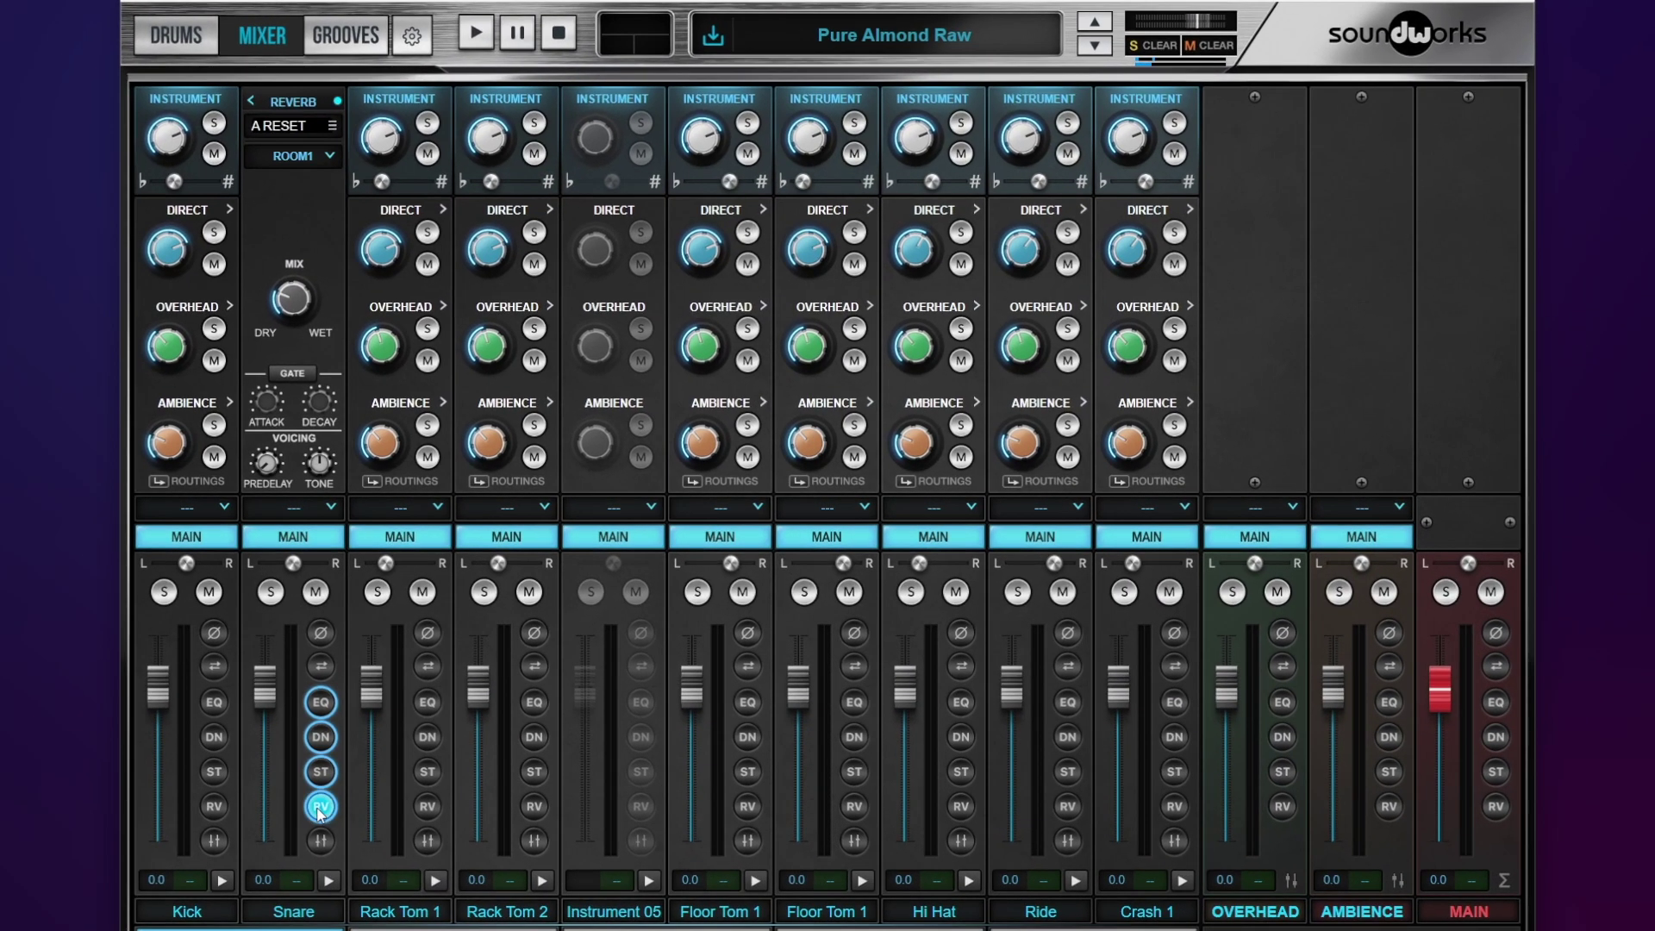
left_click(330, 155)
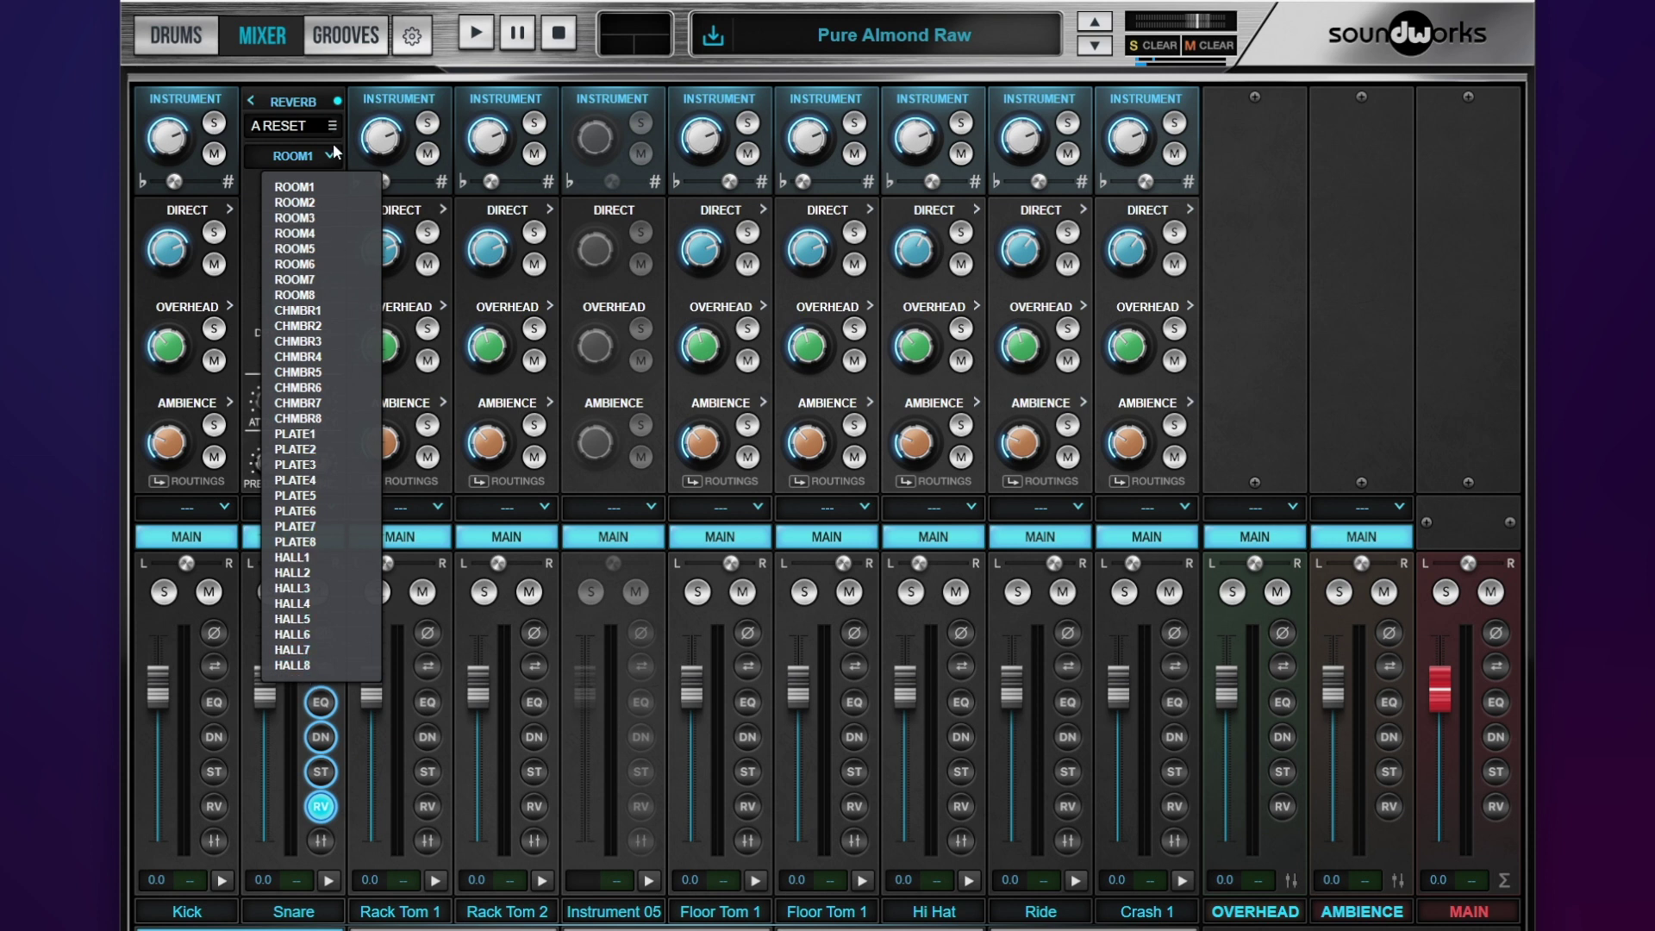
left_click(295, 248)
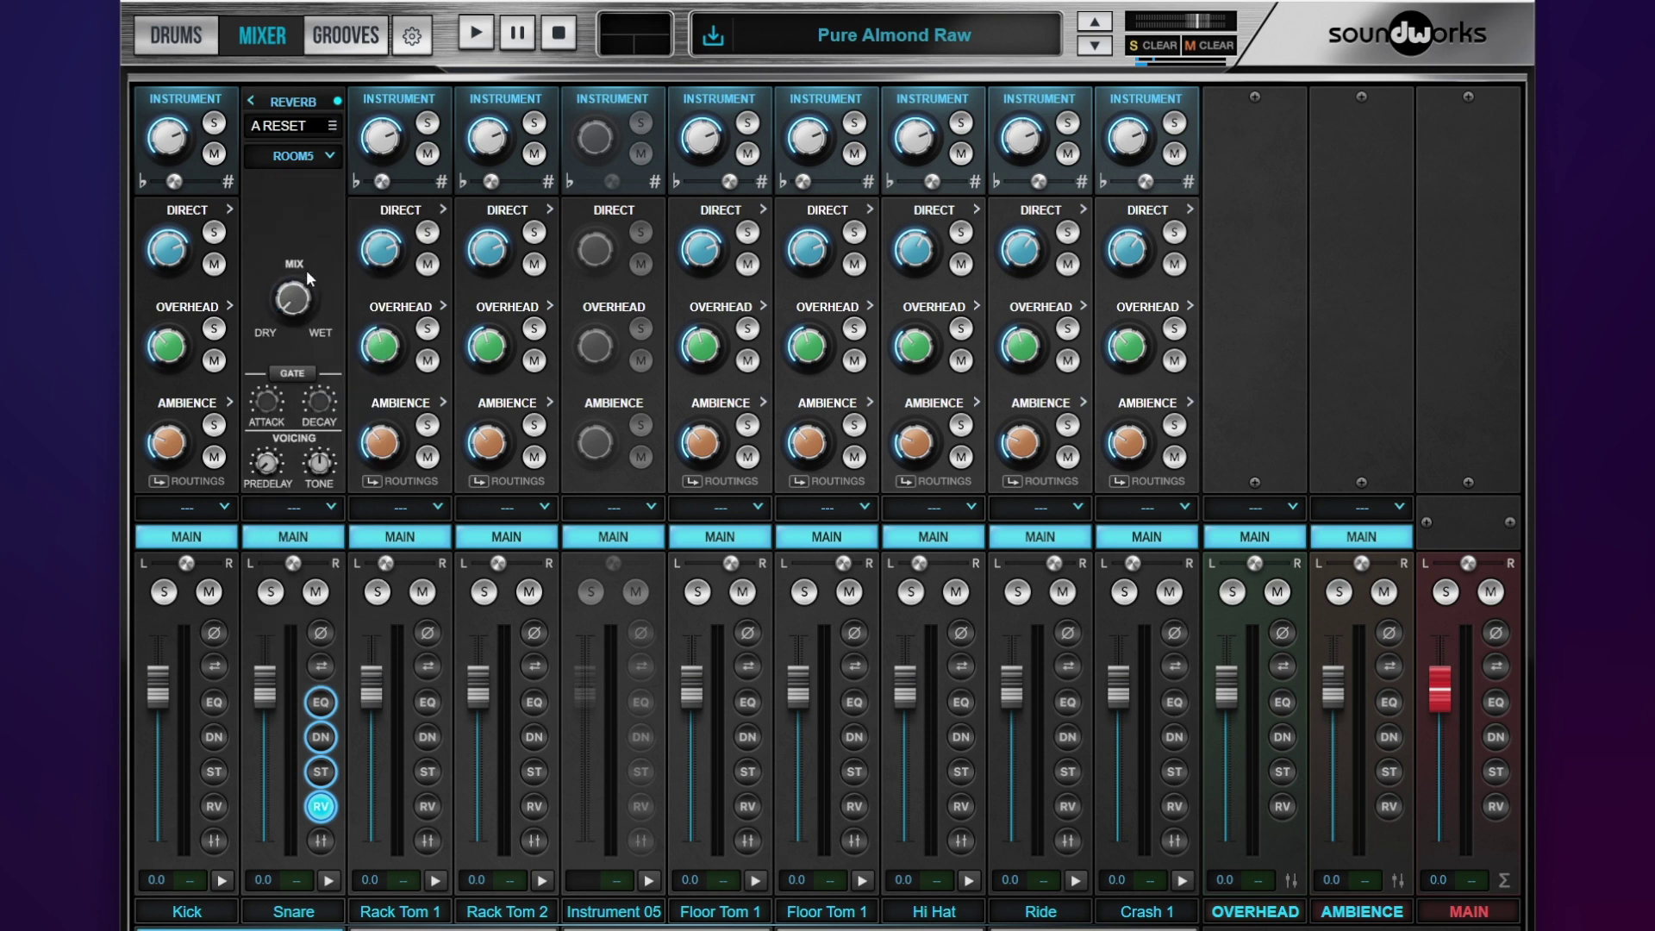
mouse_move(272, 481)
scroll(269, 474, "up", 2)
mouse_move(321, 466)
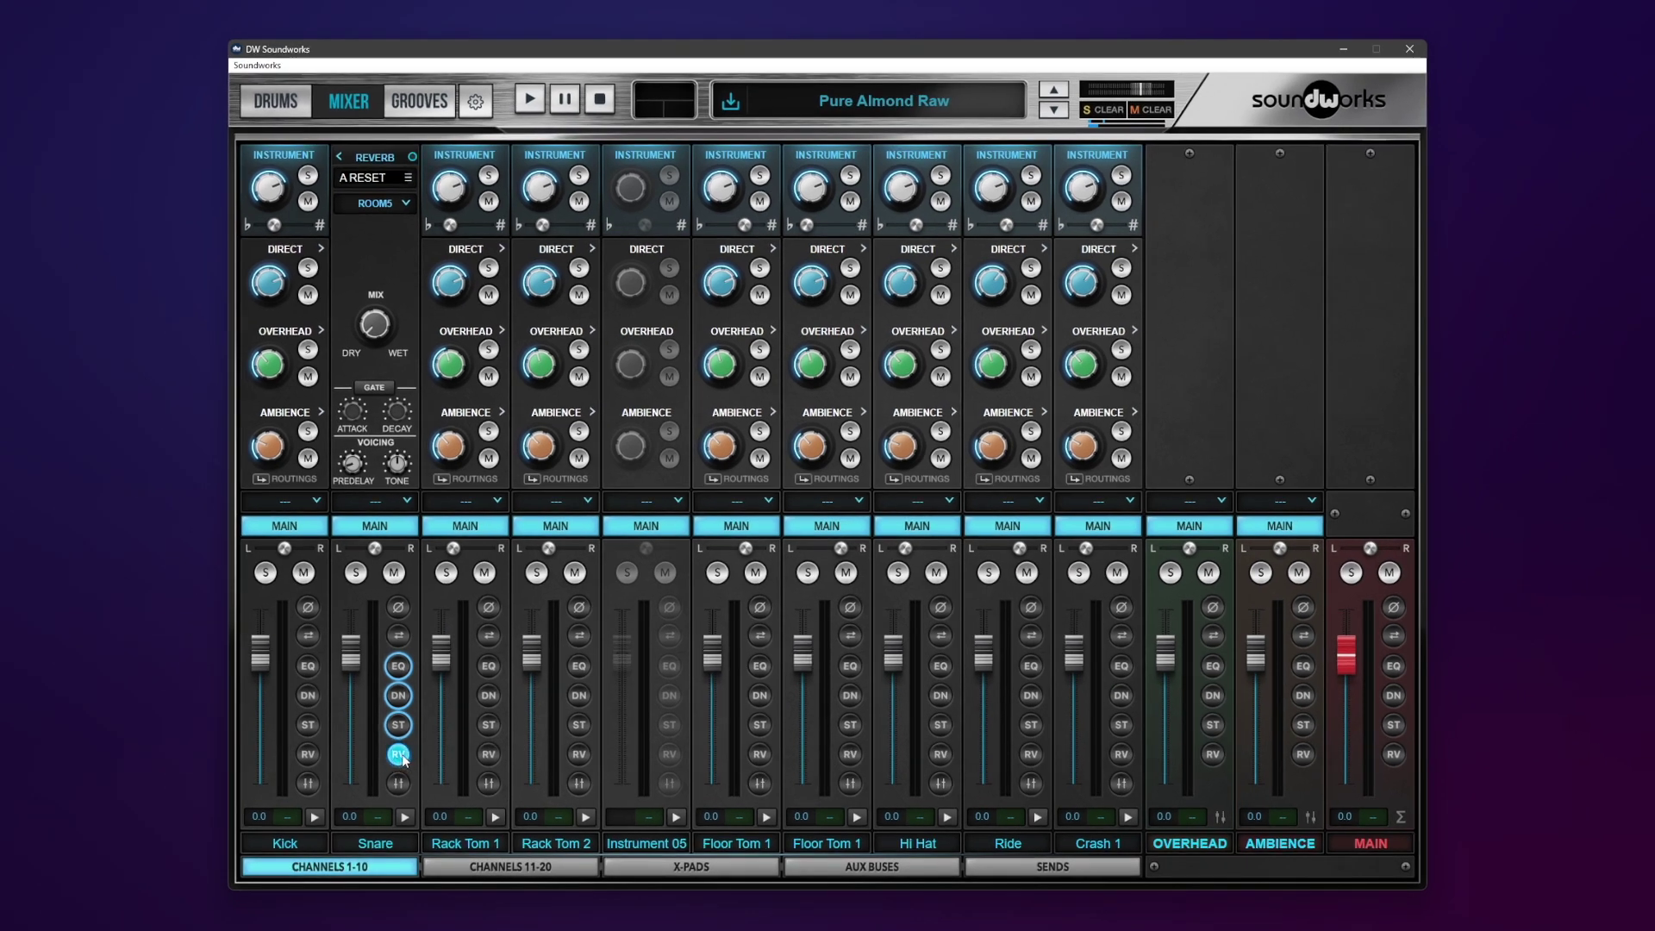
left_click(328, 880)
Set the Snare reverb MIX to 100 dry / 20 wet while replaying the snare hit.
left_click(406, 816)
mouse_move(390, 336)
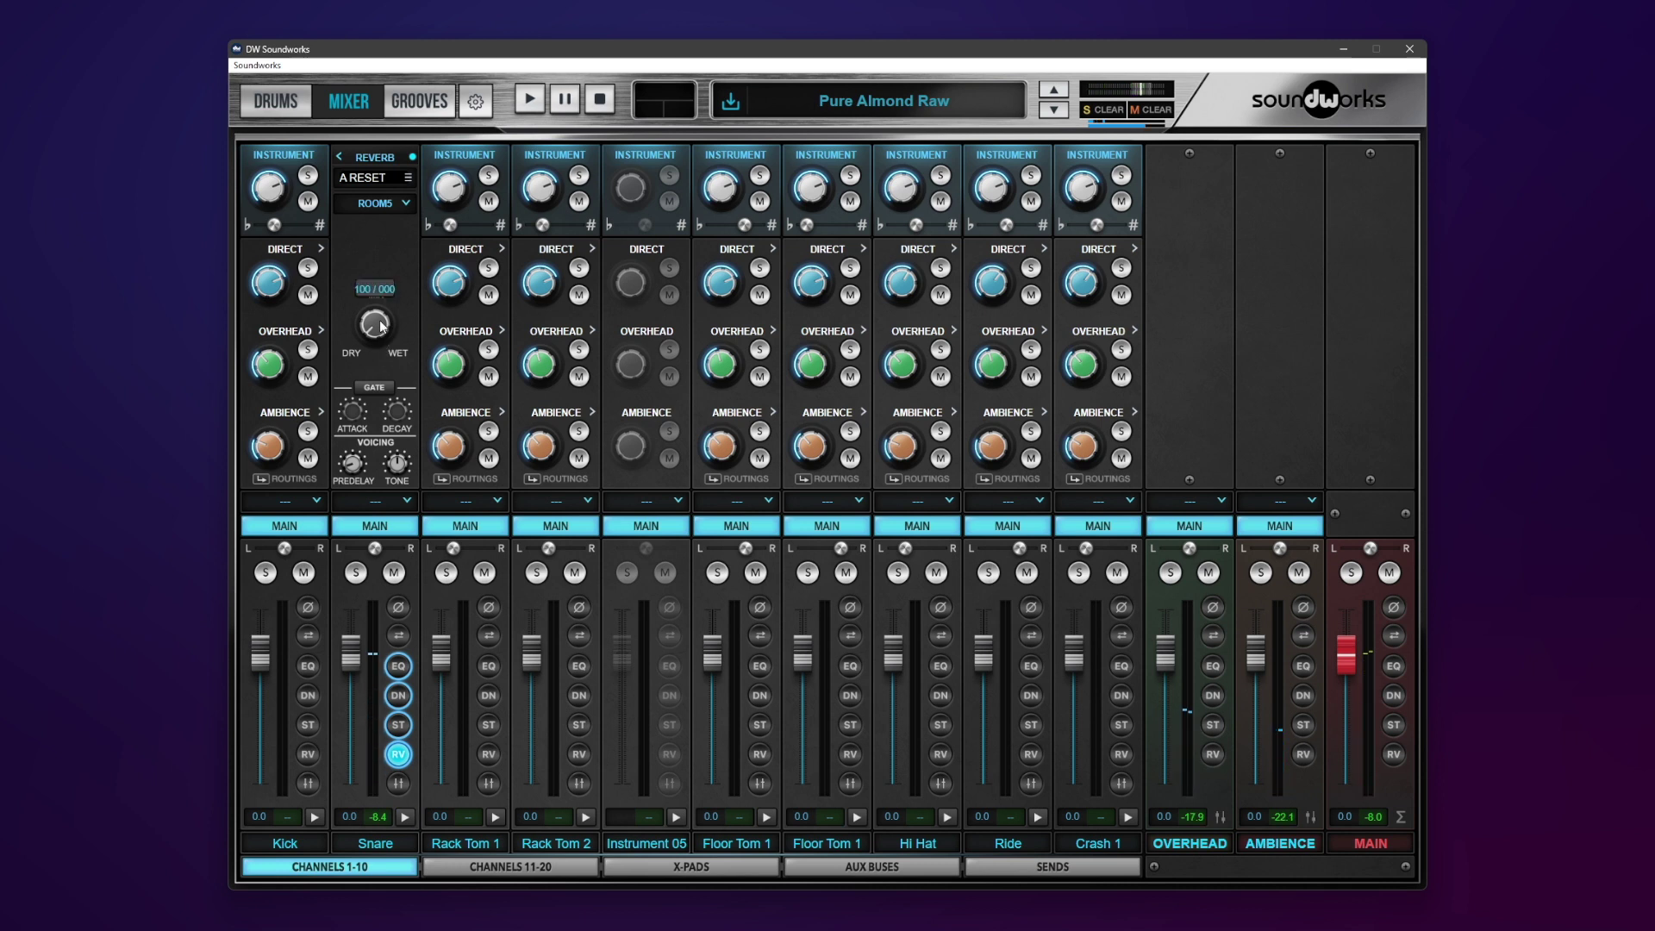
left_click(403, 820)
left_click_drag(371, 340, 366, 333)
Raise the P COMP and P VERB sends to -24.0 dB, then bypass the Snare reverb on channels 1–10.
left_click(1065, 873)
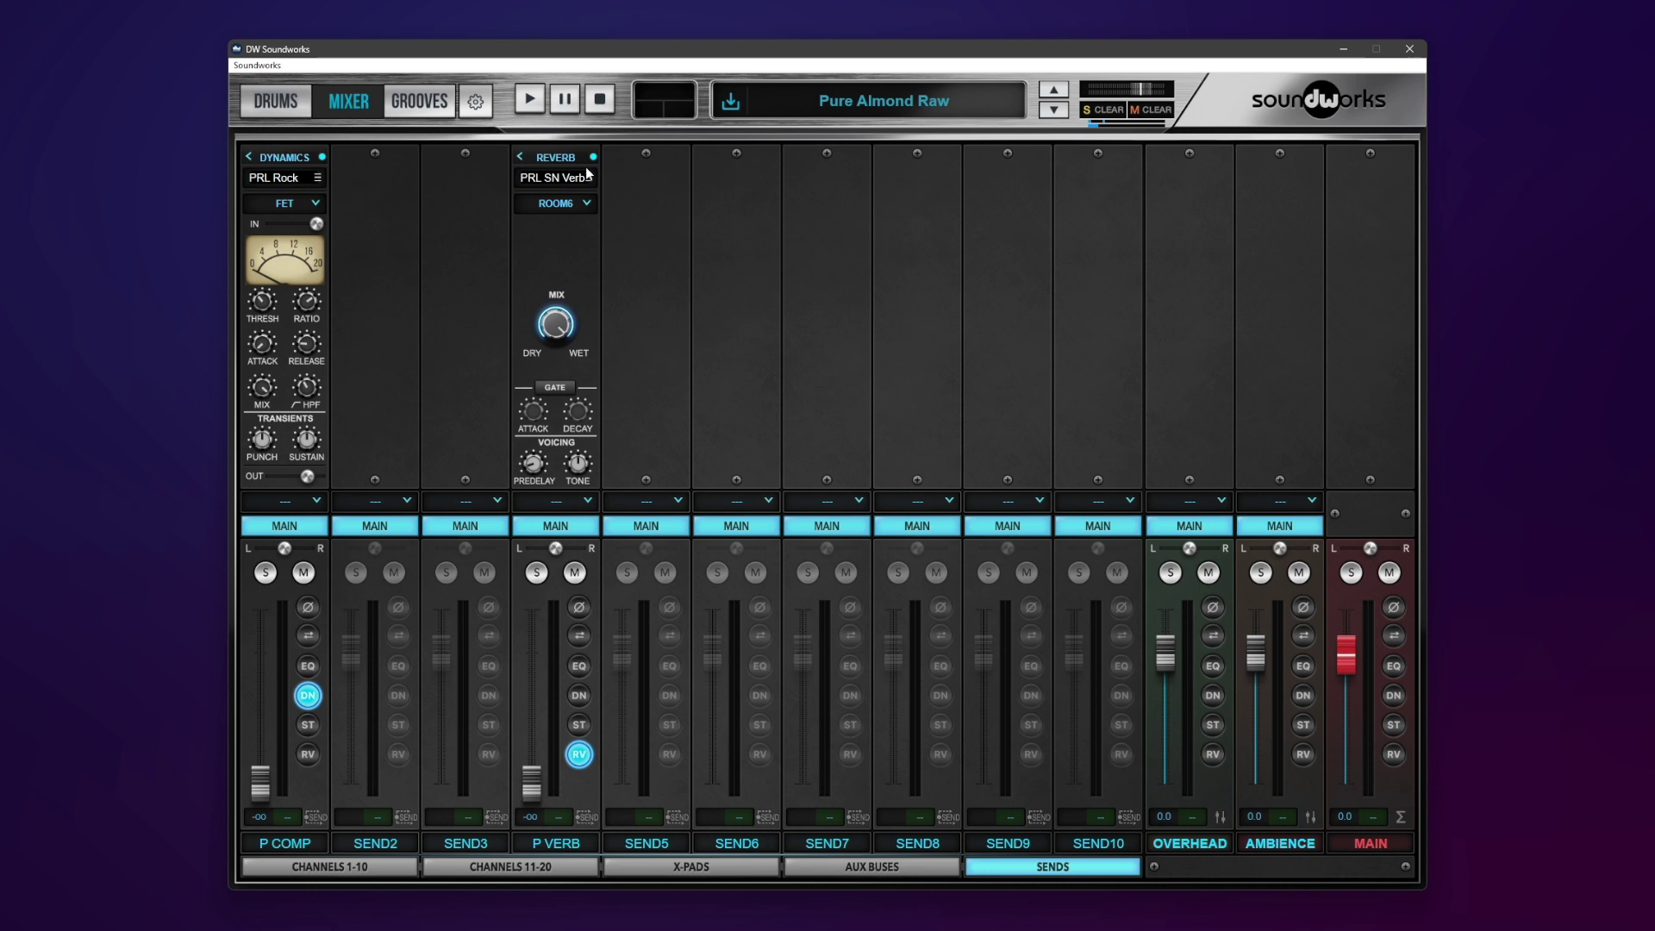
mouse_move(583, 468)
left_click_drag(265, 786, 280, 734)
left_click_drag(530, 790, 549, 725)
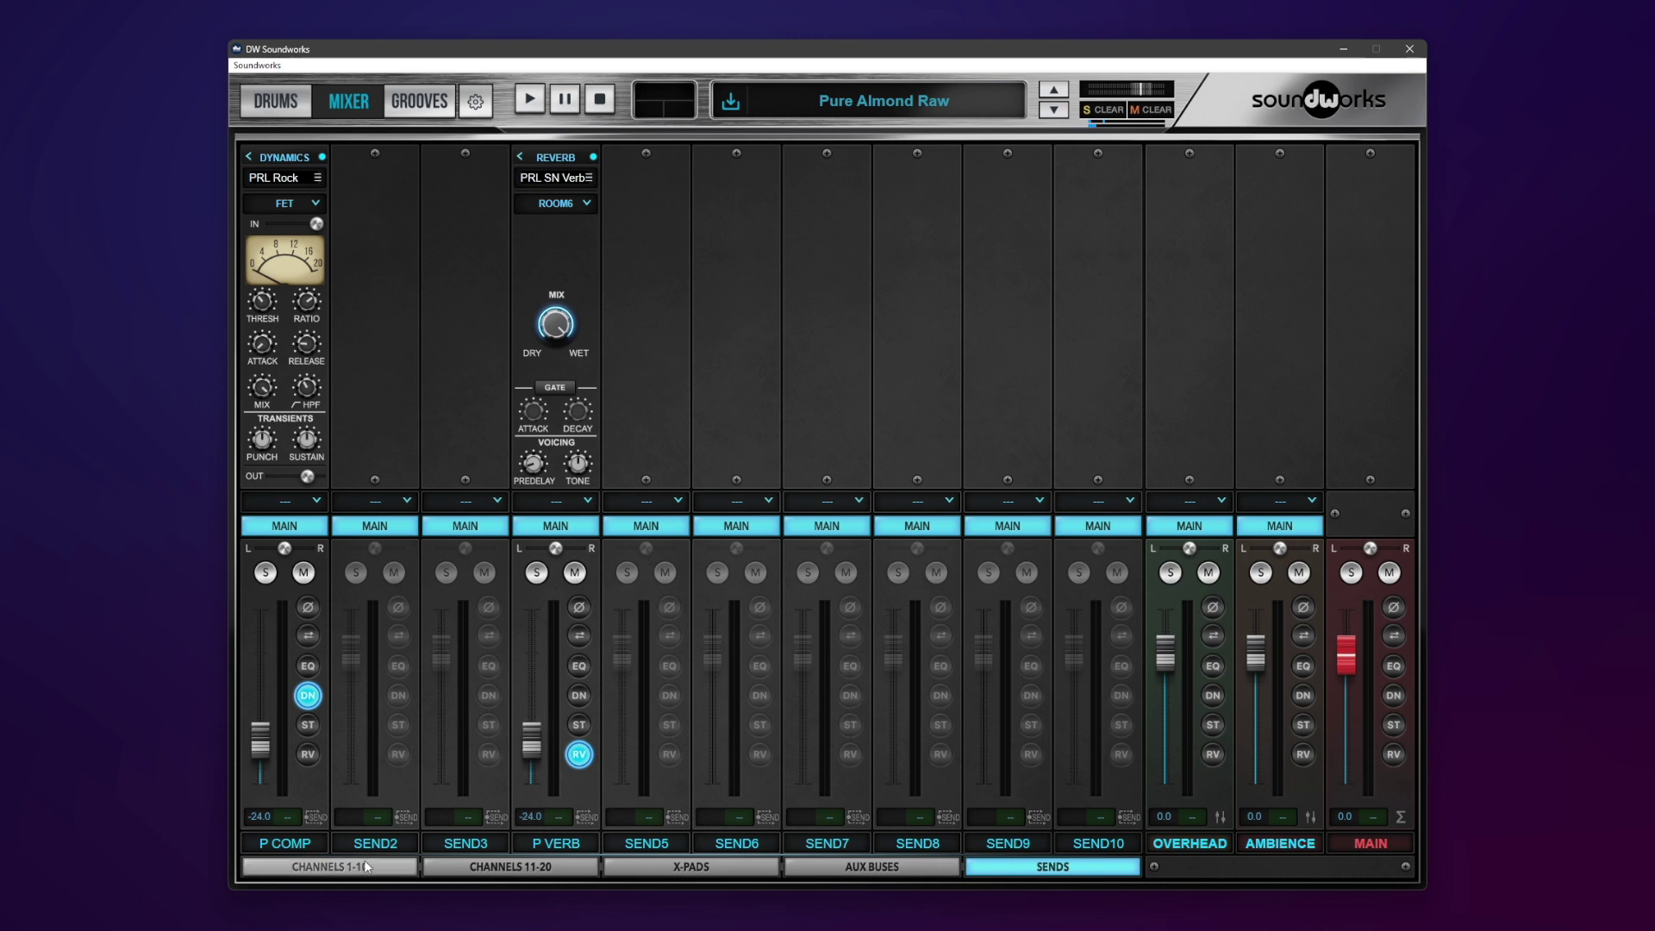
left_click(330, 866)
left_click(397, 755)
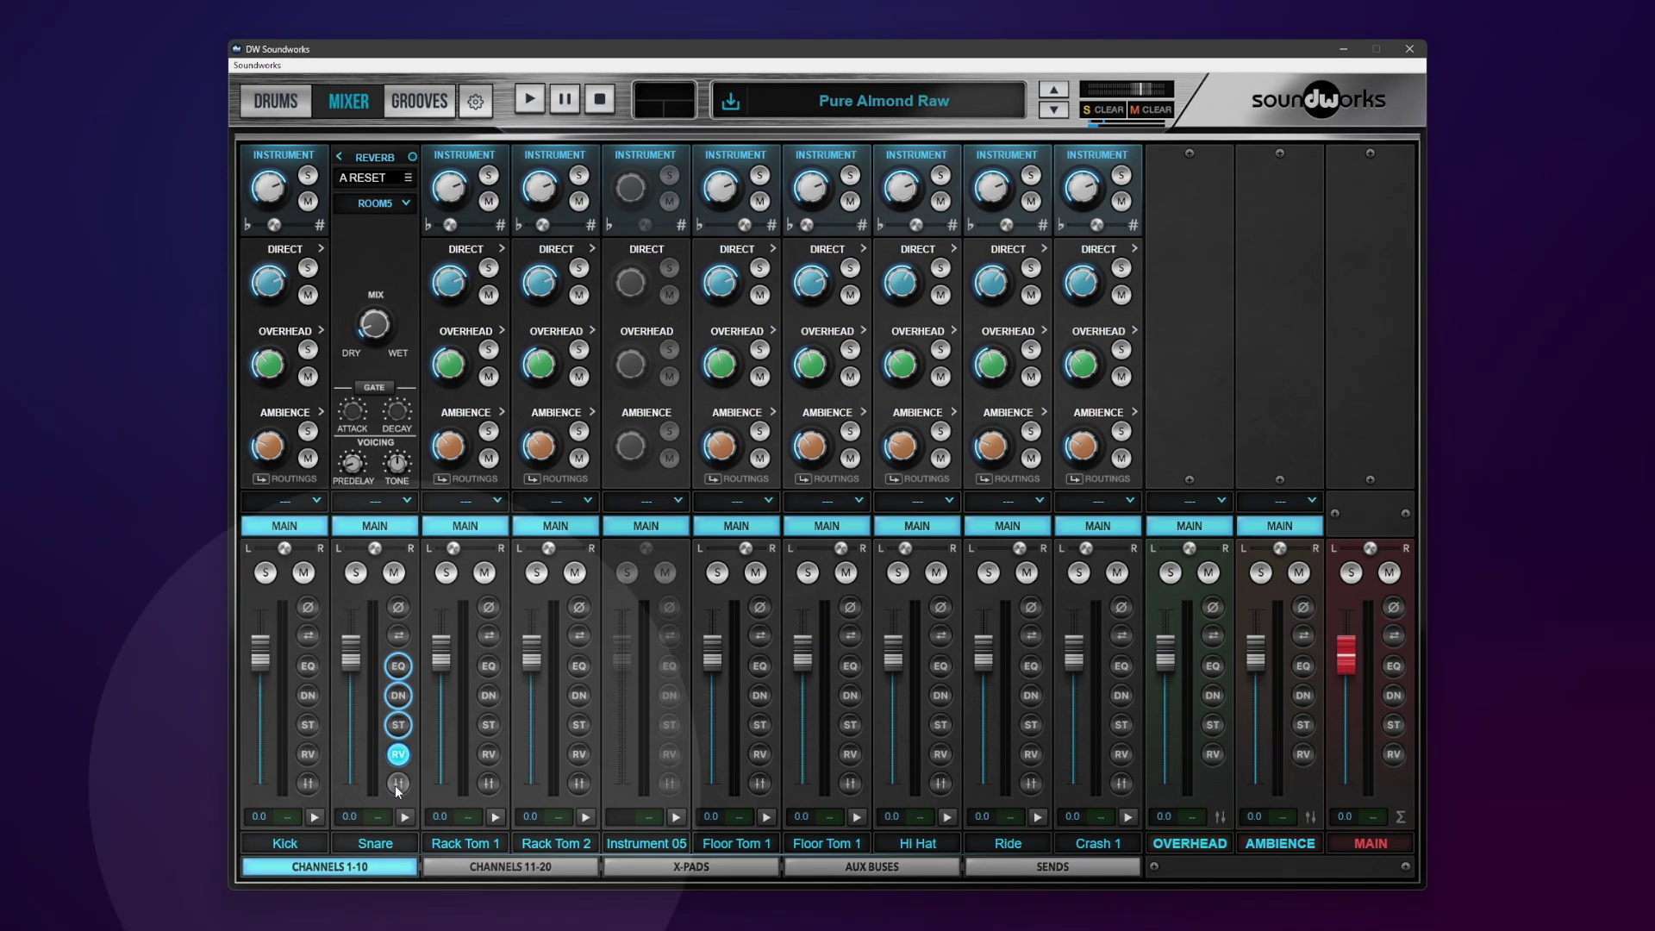
Show the Snare channel's SEND 1–4 send knobs.
left_click(398, 782)
mouse_move(458, 191)
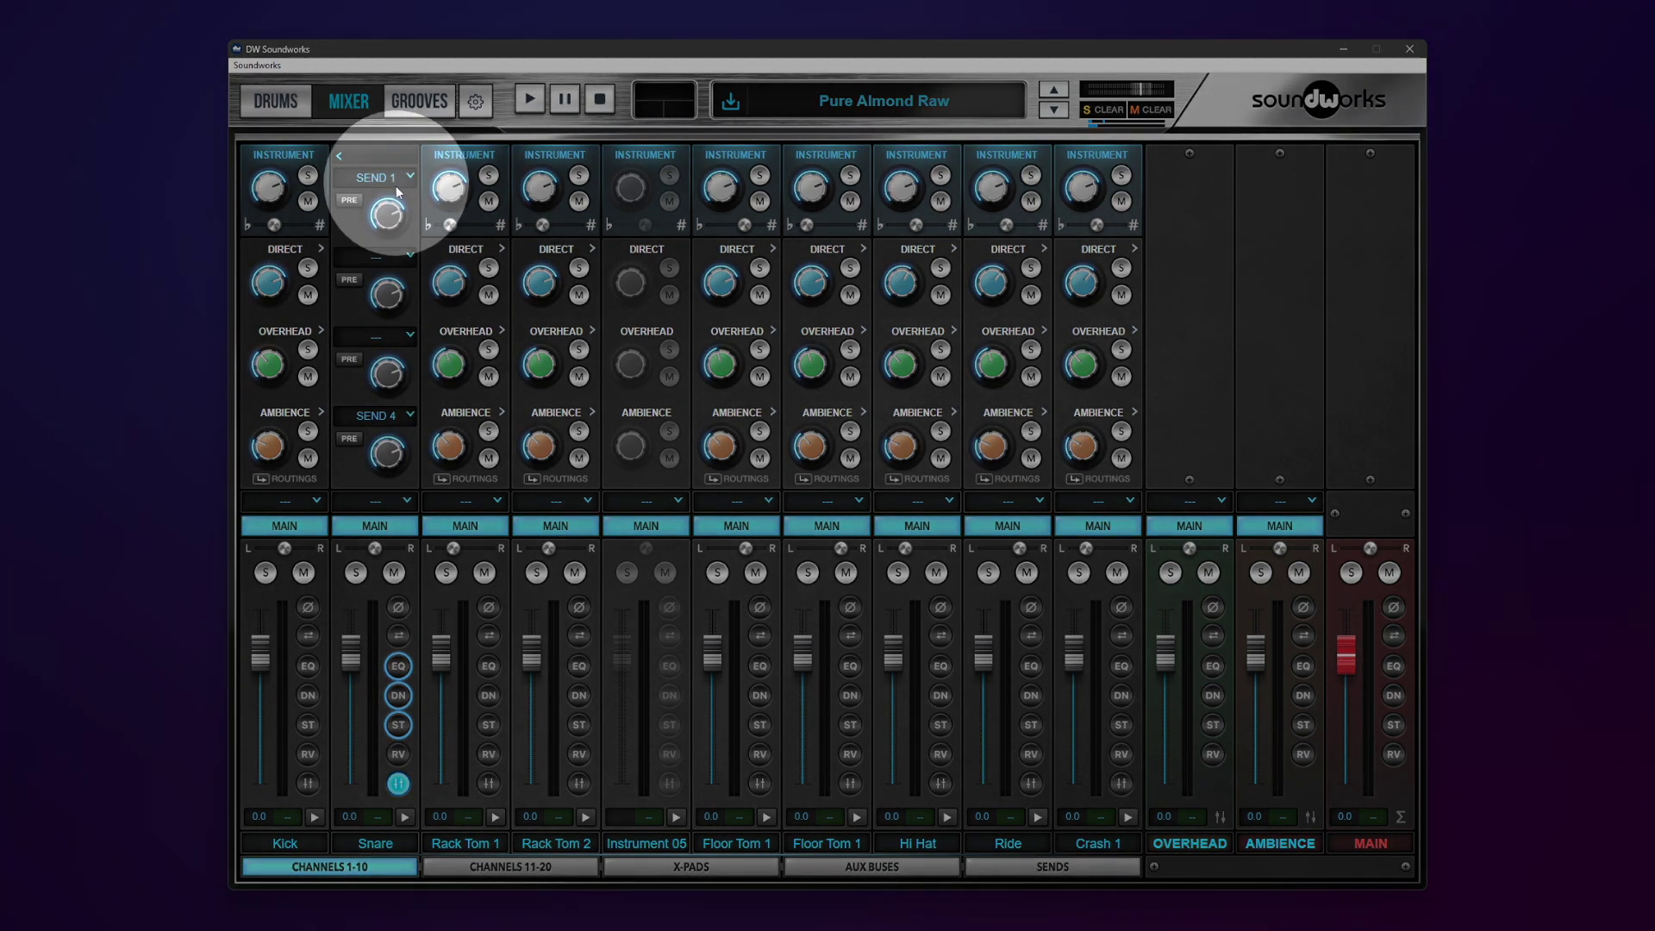
mouse_move(392, 461)
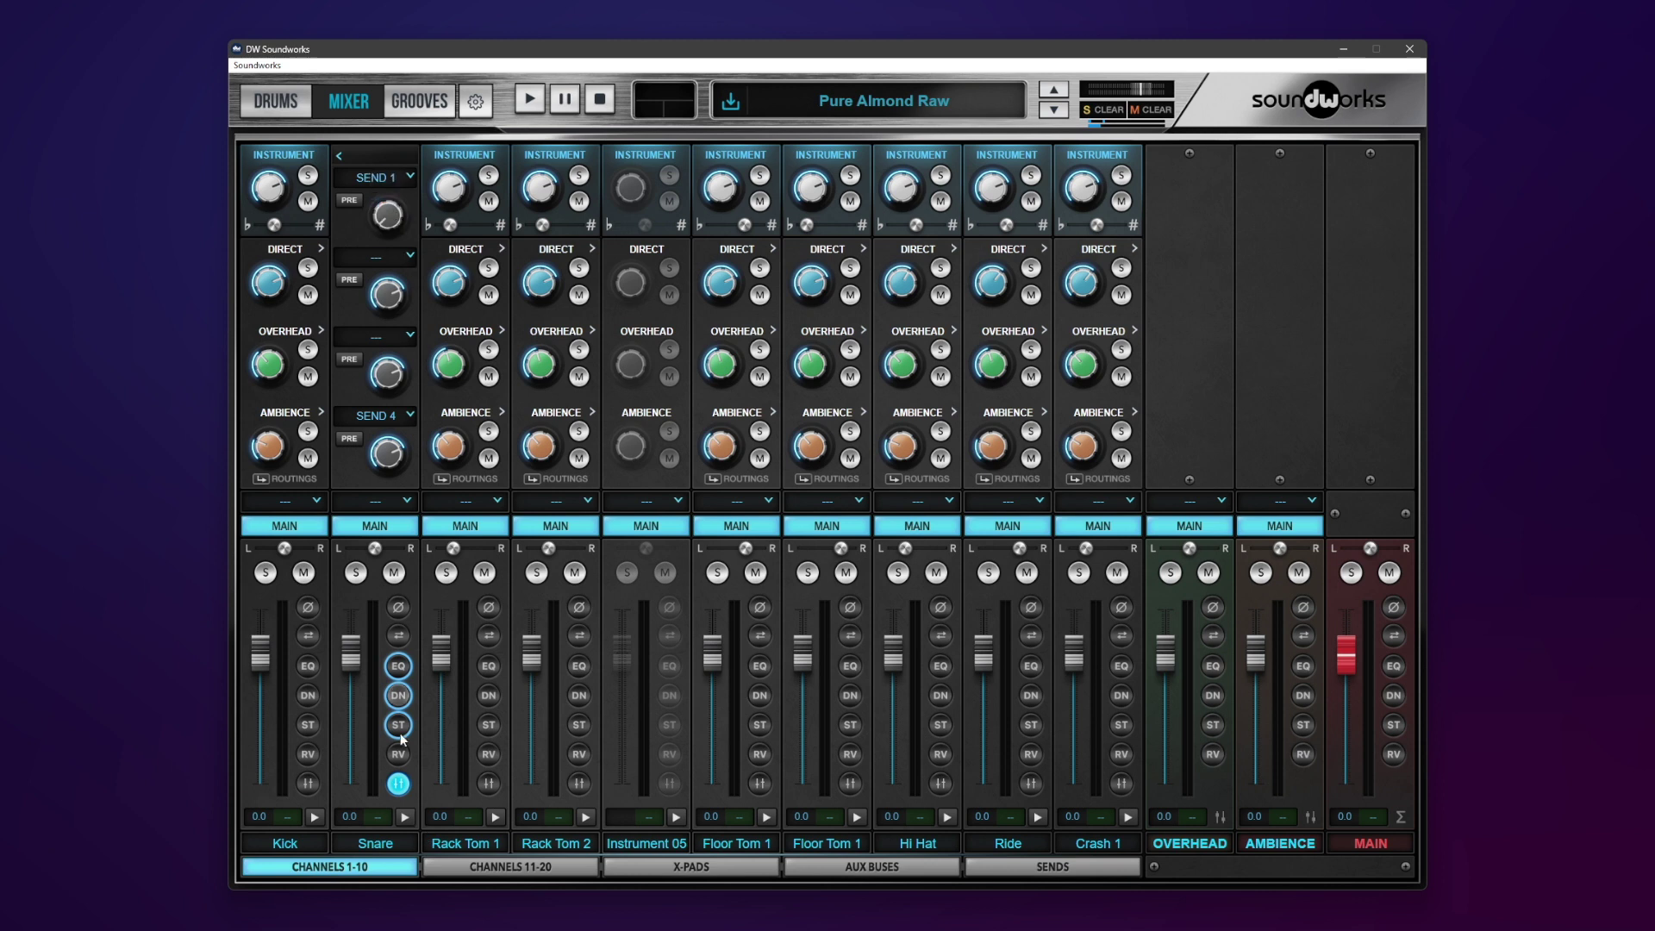
Audition the snare hit repeatedly through its SEND 1 and SEND 4 routing.
left_click(405, 816)
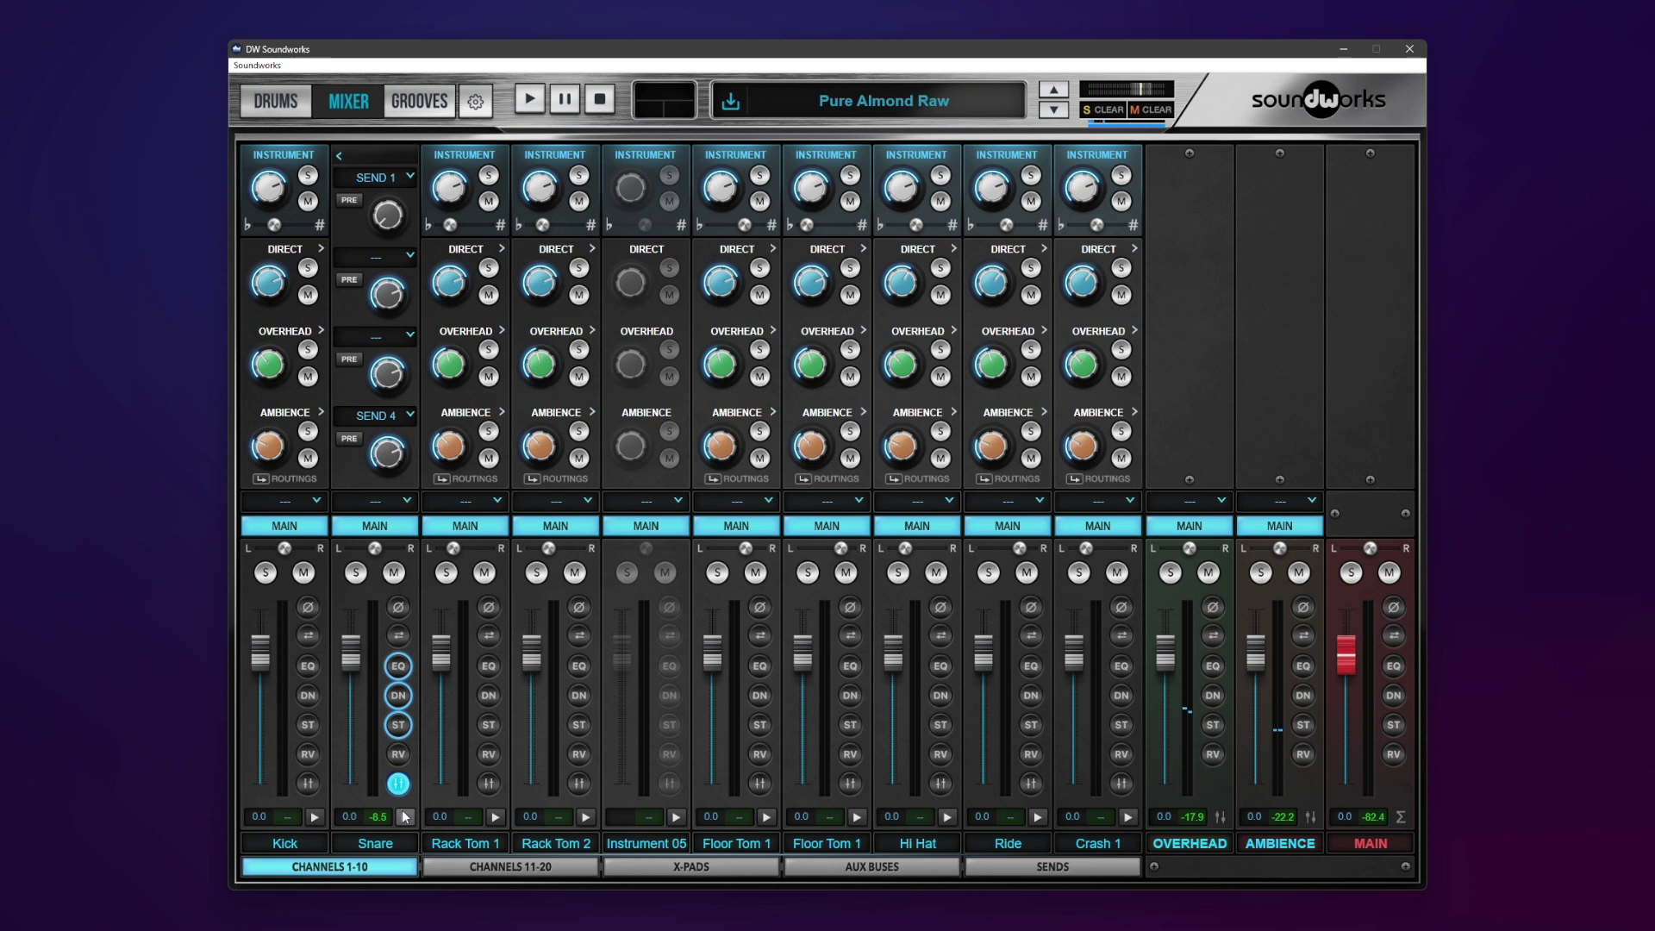
left_click(405, 816)
mouse_move(394, 457)
left_click(405, 816)
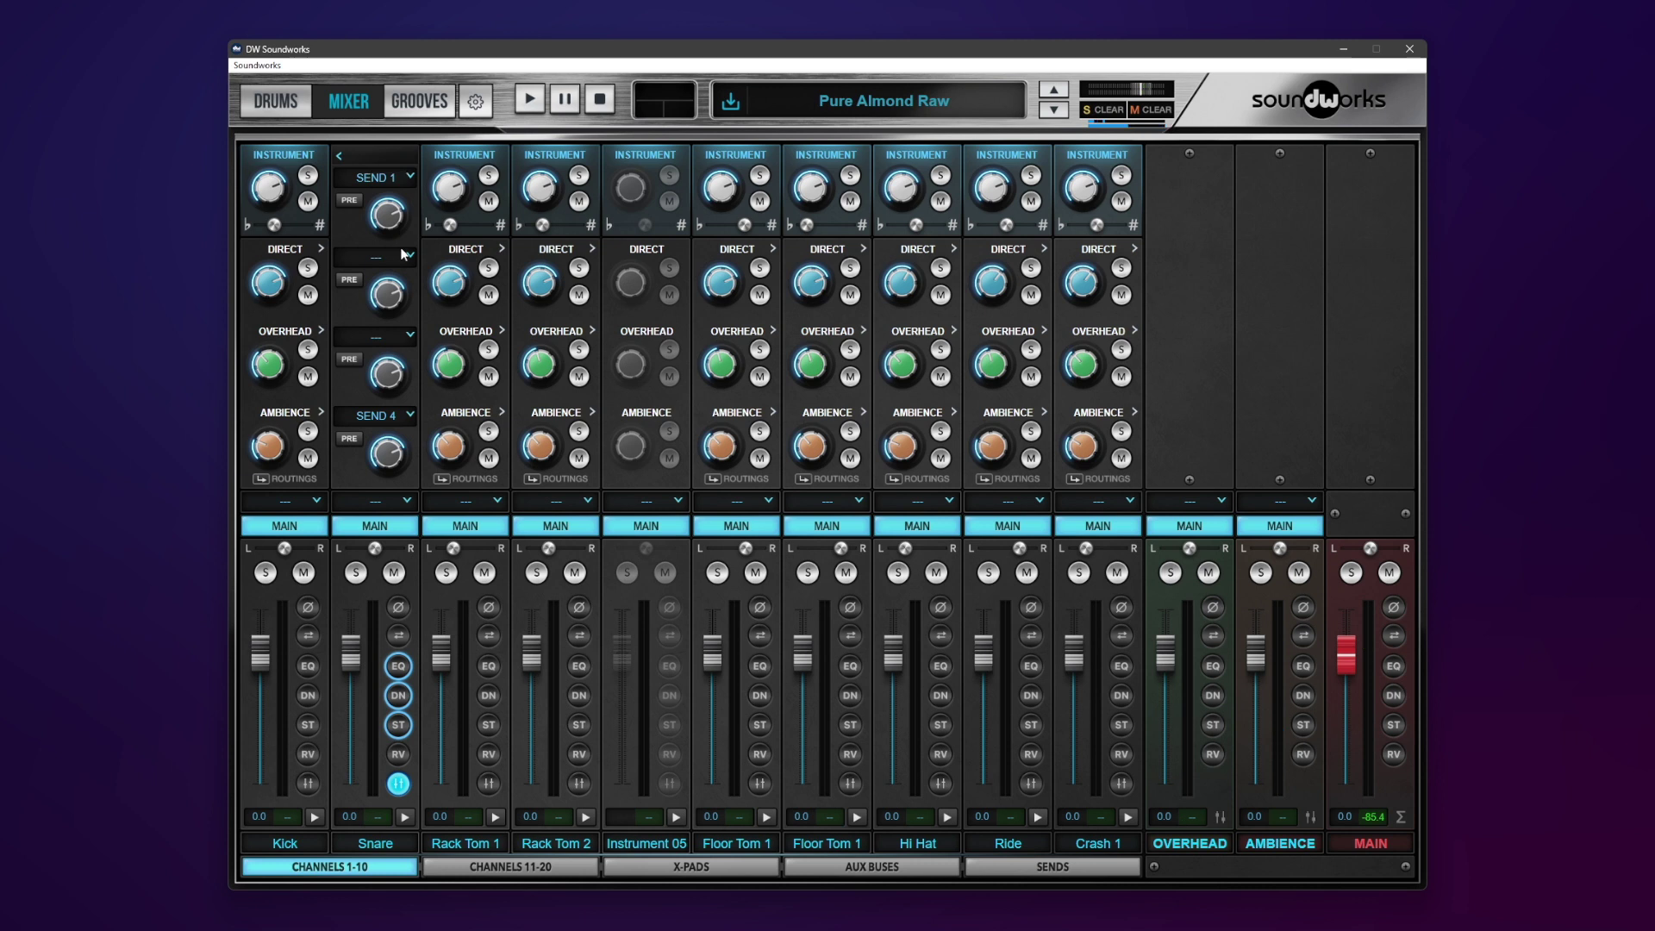
left_click(407, 816)
mouse_move(395, 220)
left_click(403, 817)
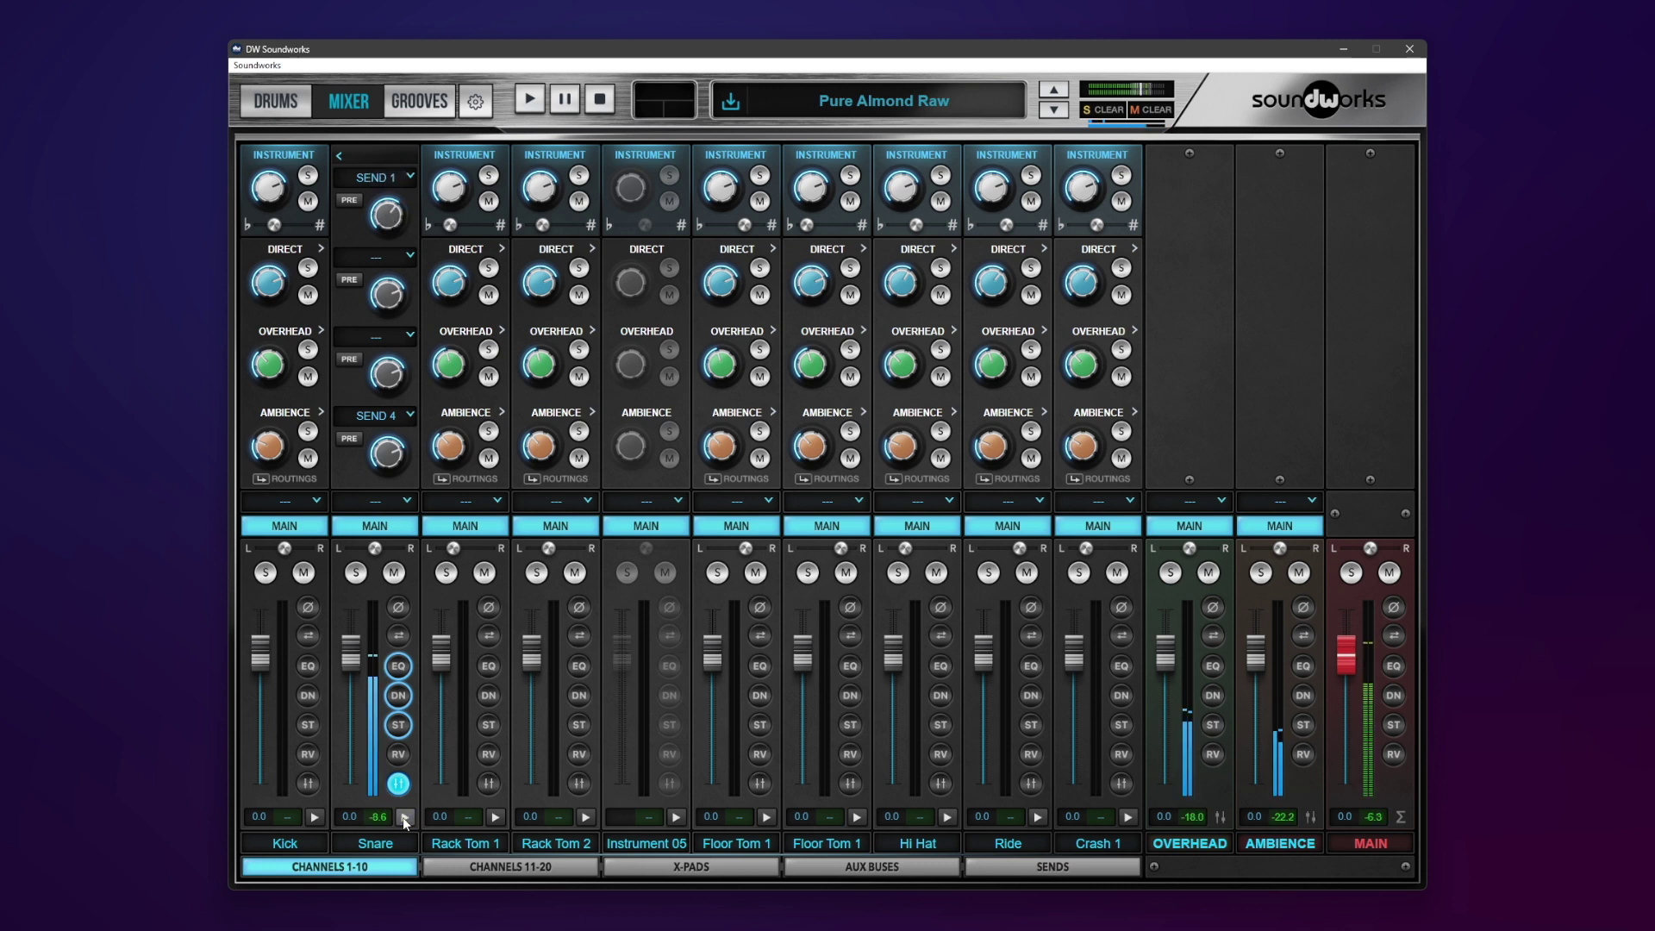
left_click(403, 817)
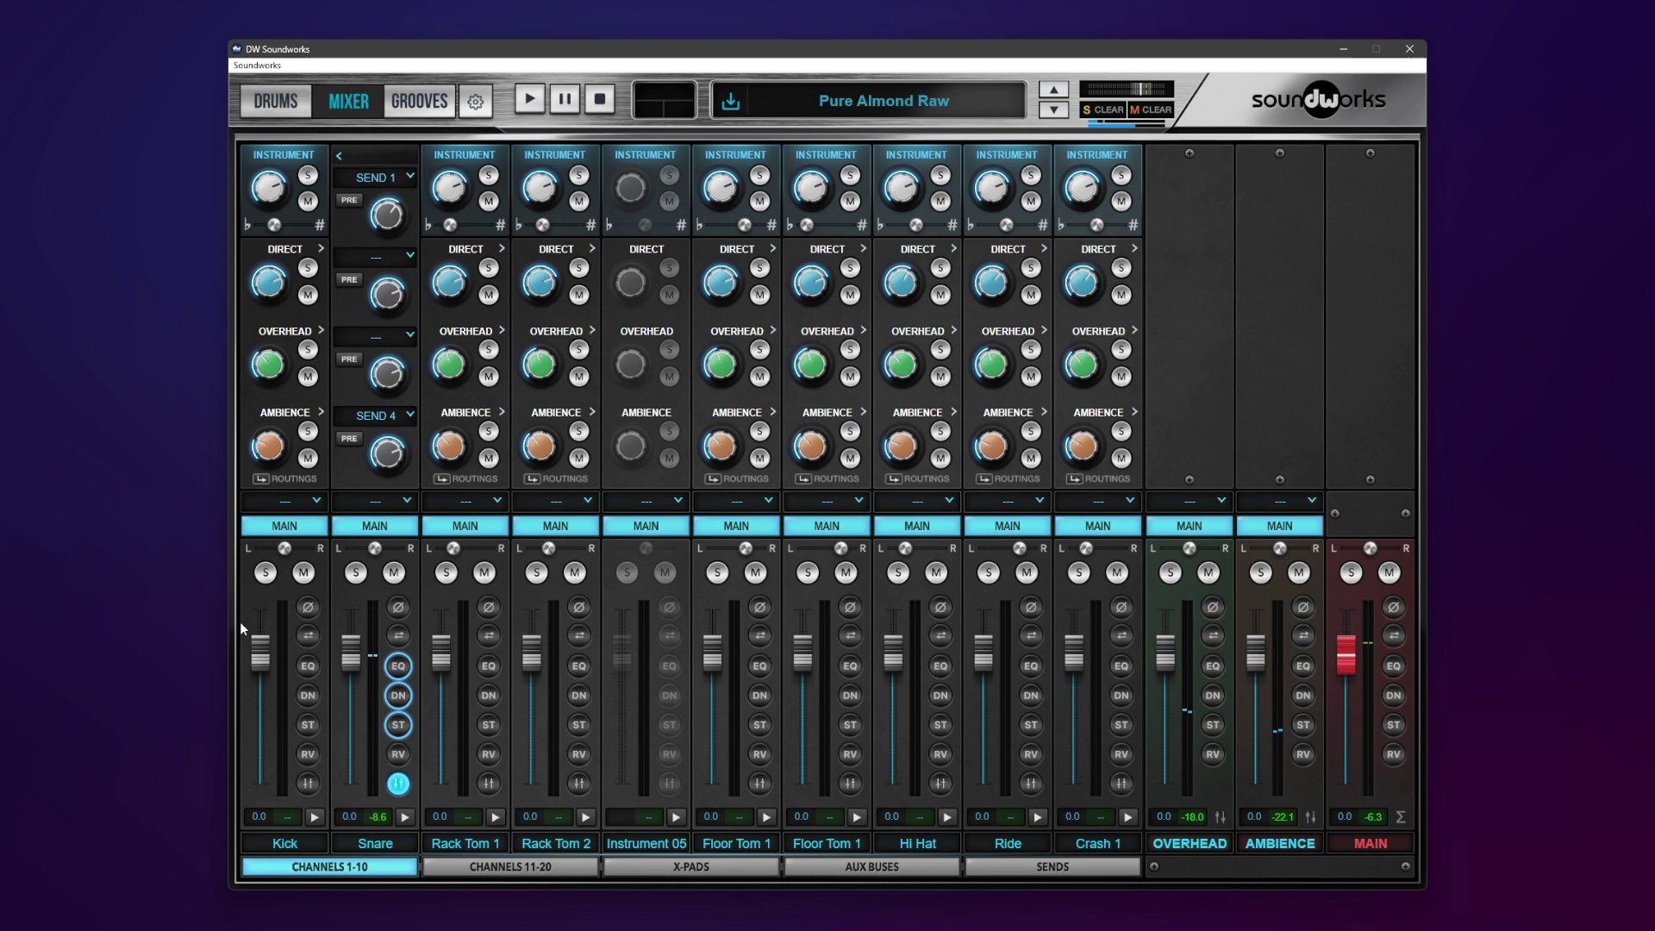